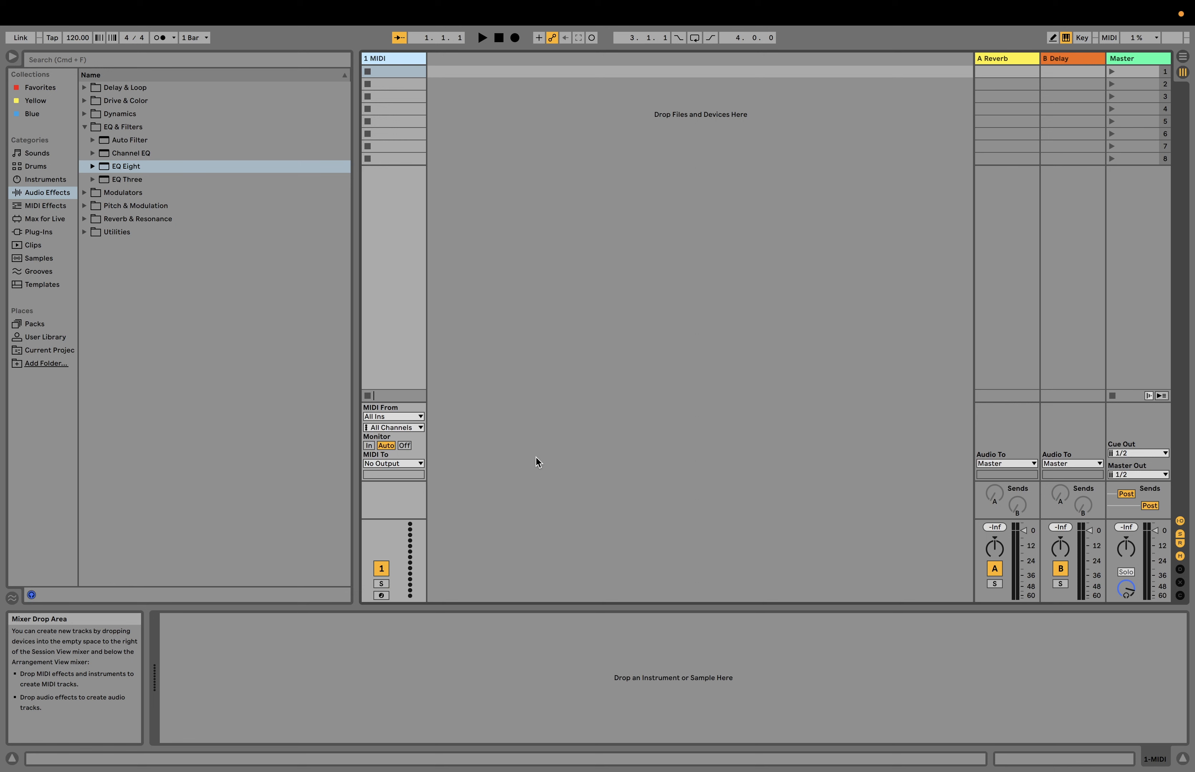
# Step: Place sh-101 noise.wav from the User Library's SH-101 samples at the start of the first track in Arrangement View
pyautogui.click(56, 335)
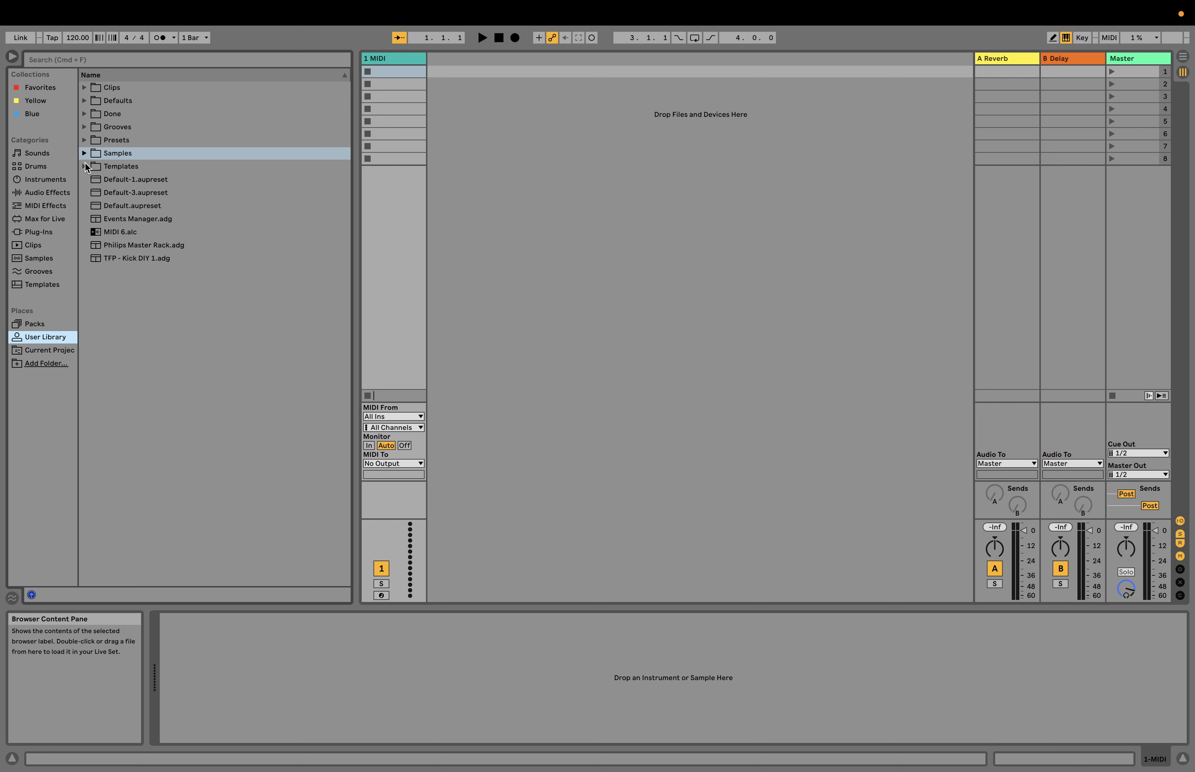
pyautogui.click(84, 153)
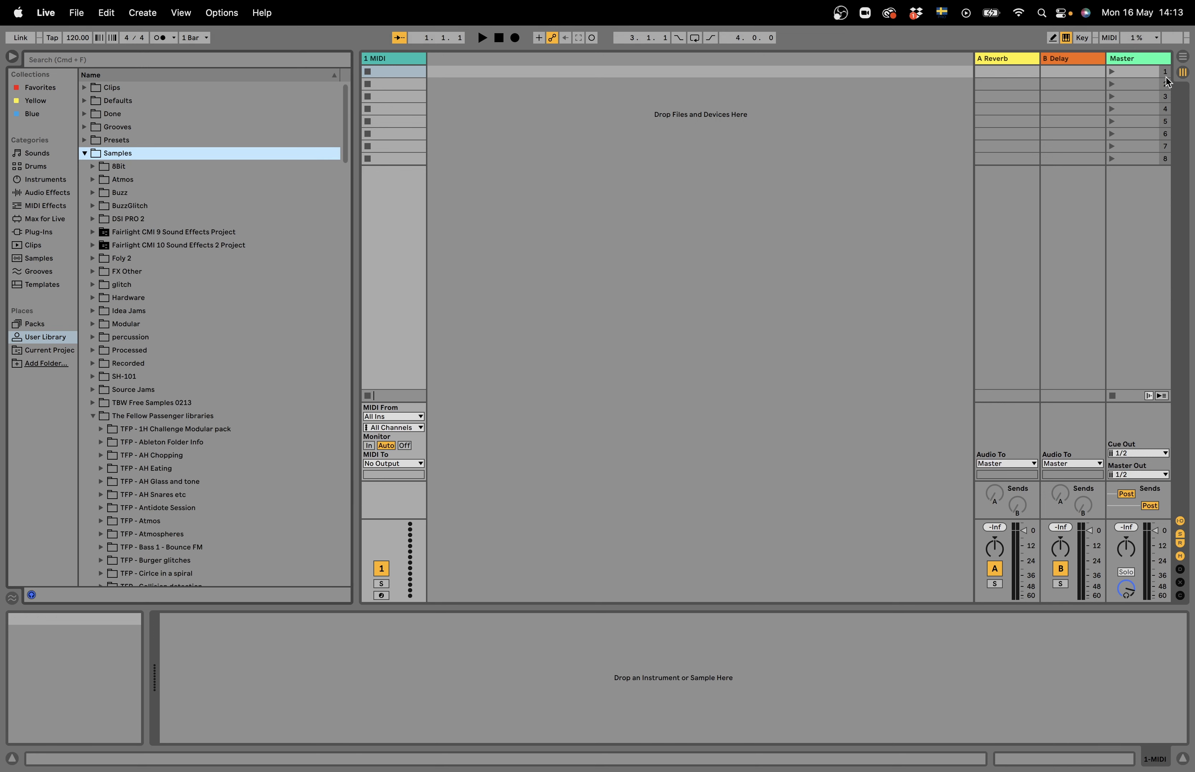
pyautogui.click(1183, 56)
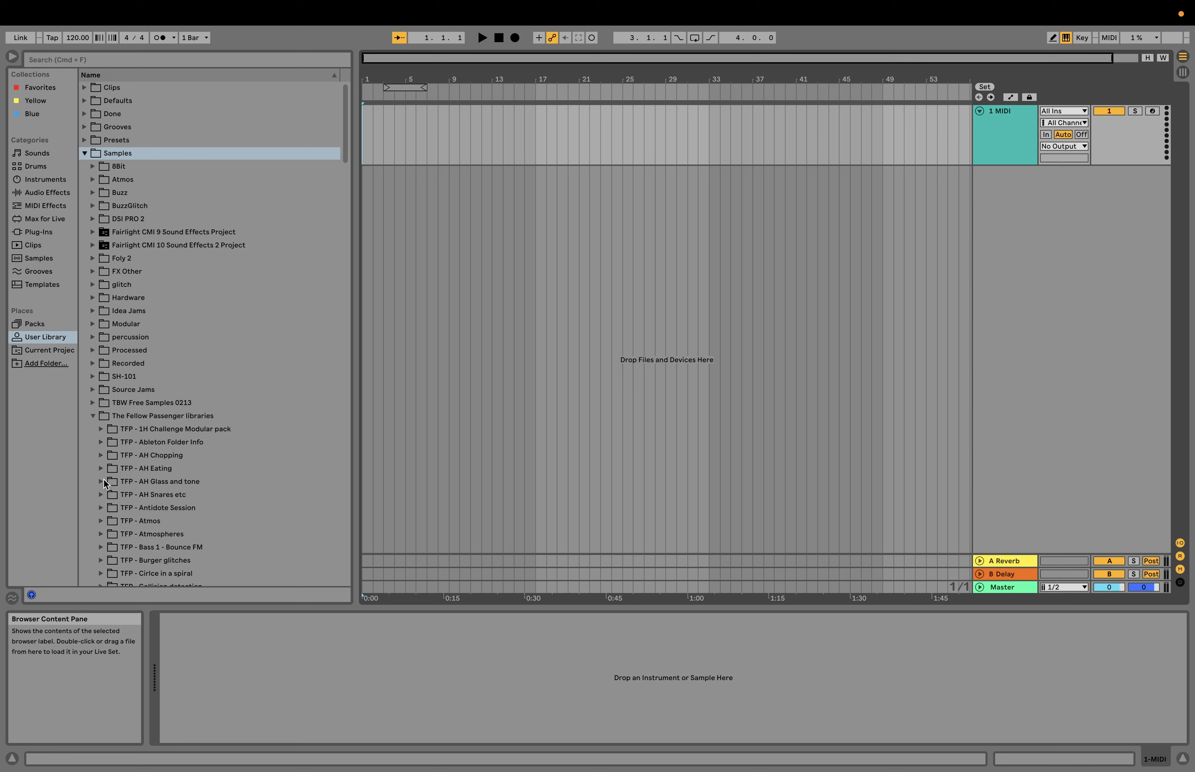
pyautogui.click(90, 380)
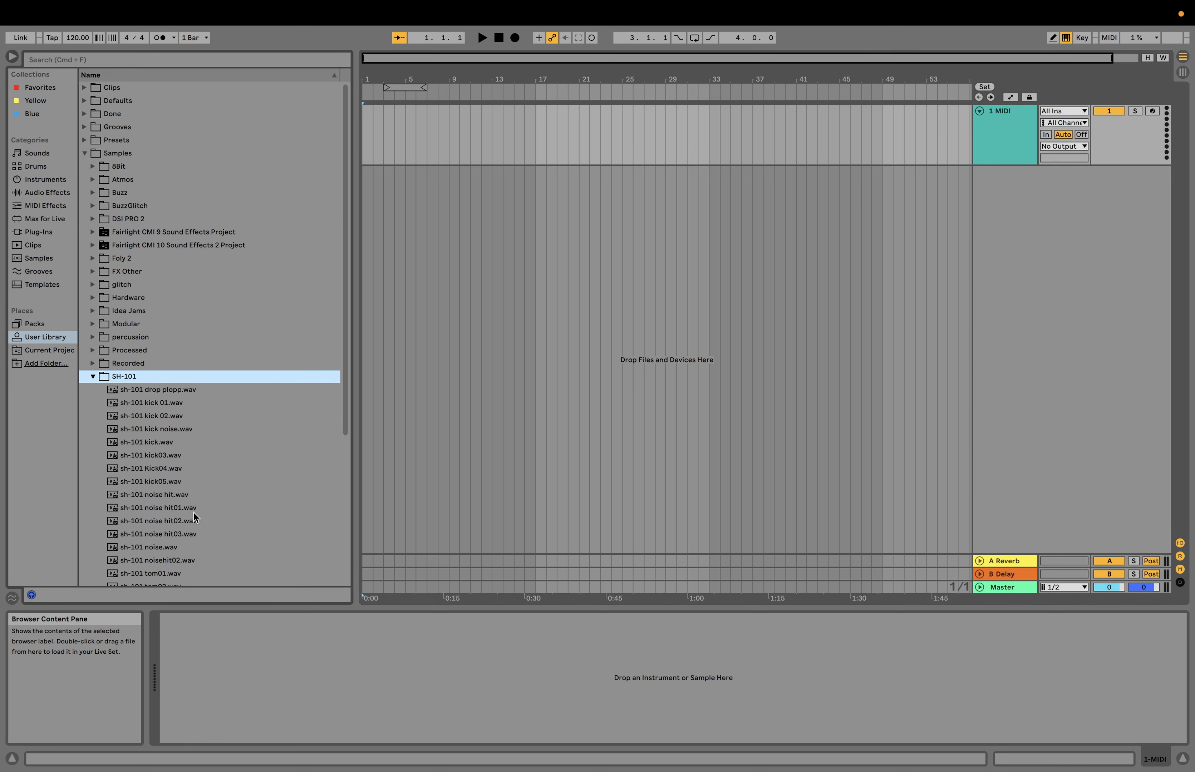
pyautogui.scroll(-5, 190, 508)
pyautogui.click(182, 446)
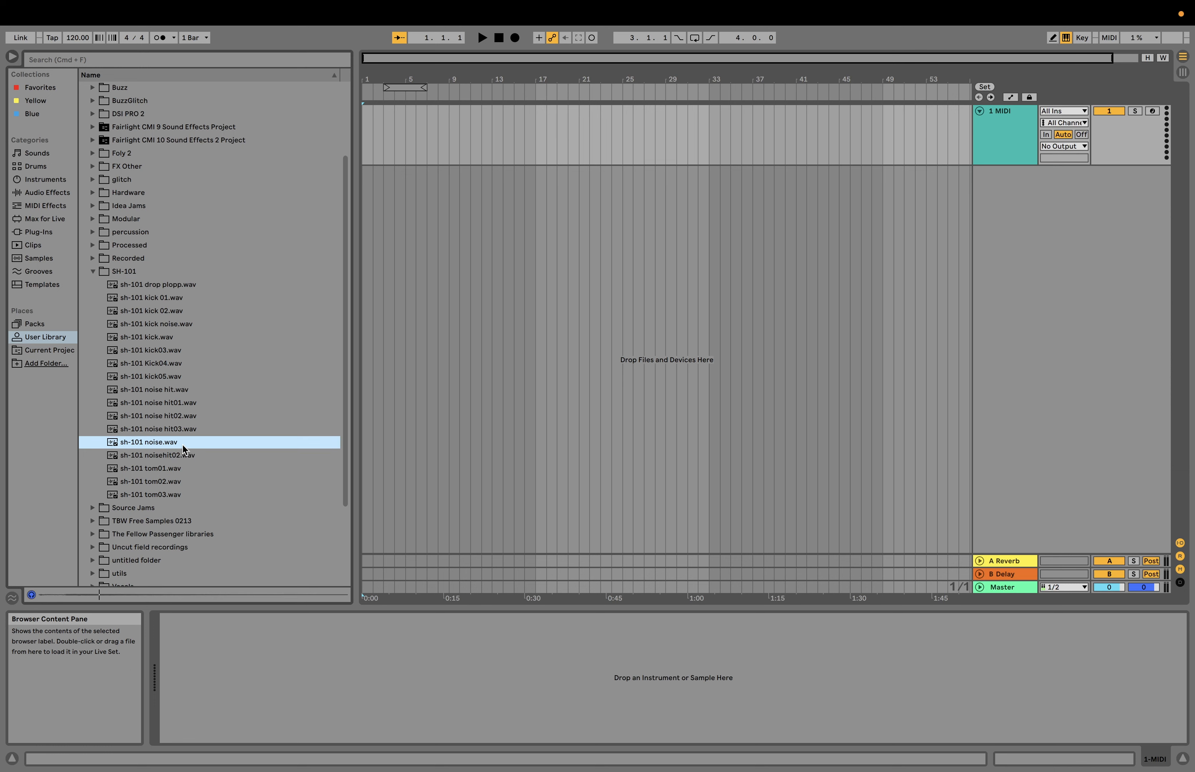
pyautogui.moveTo(183, 446); pyautogui.dragTo(364, 136)
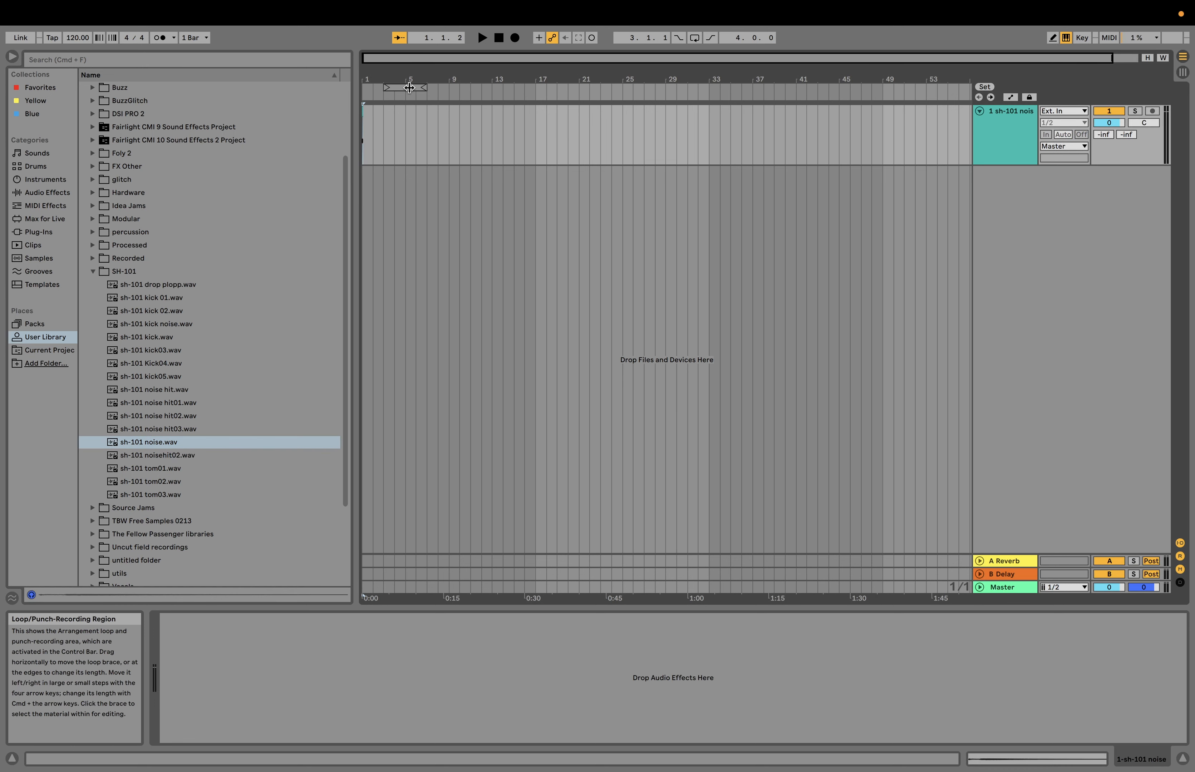
# Step: Loop the first bar of the arrangement with a length of 1.0.0 and start playback
pyautogui.moveTo(392, 87); pyautogui.dragTo(367, 86)
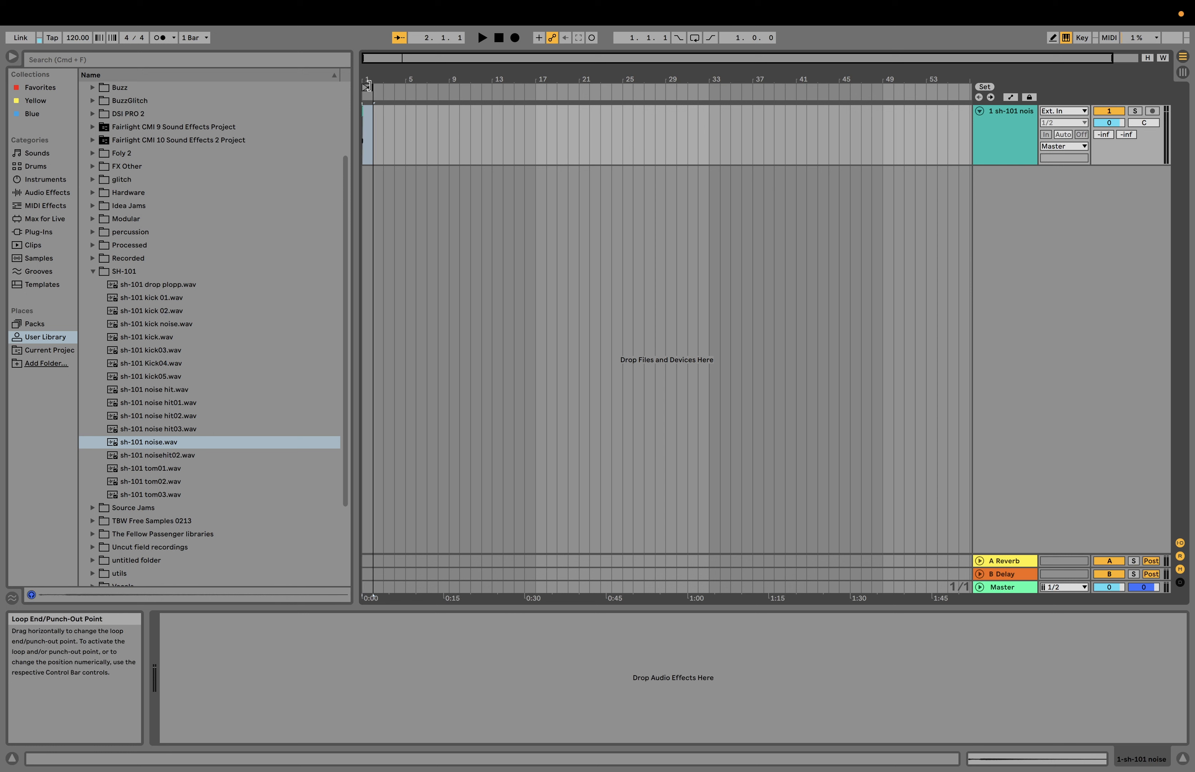
pyautogui.click(695, 39)
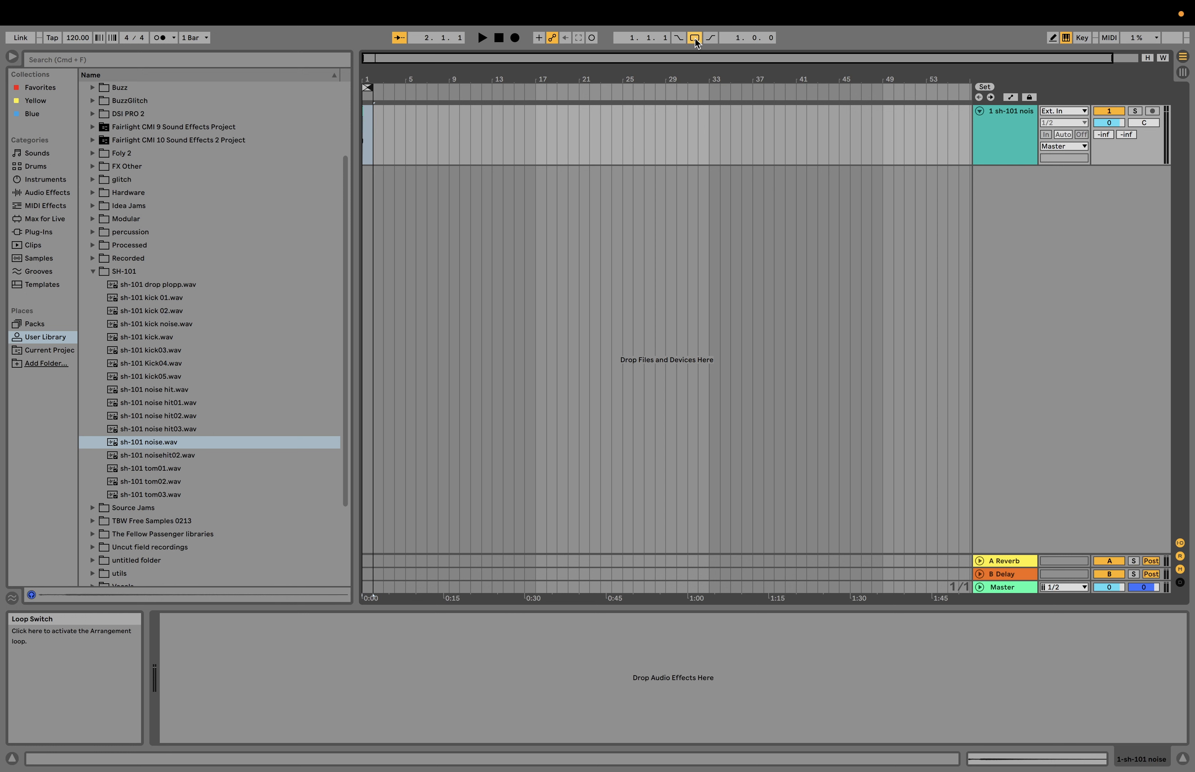
pyautogui.press('space')
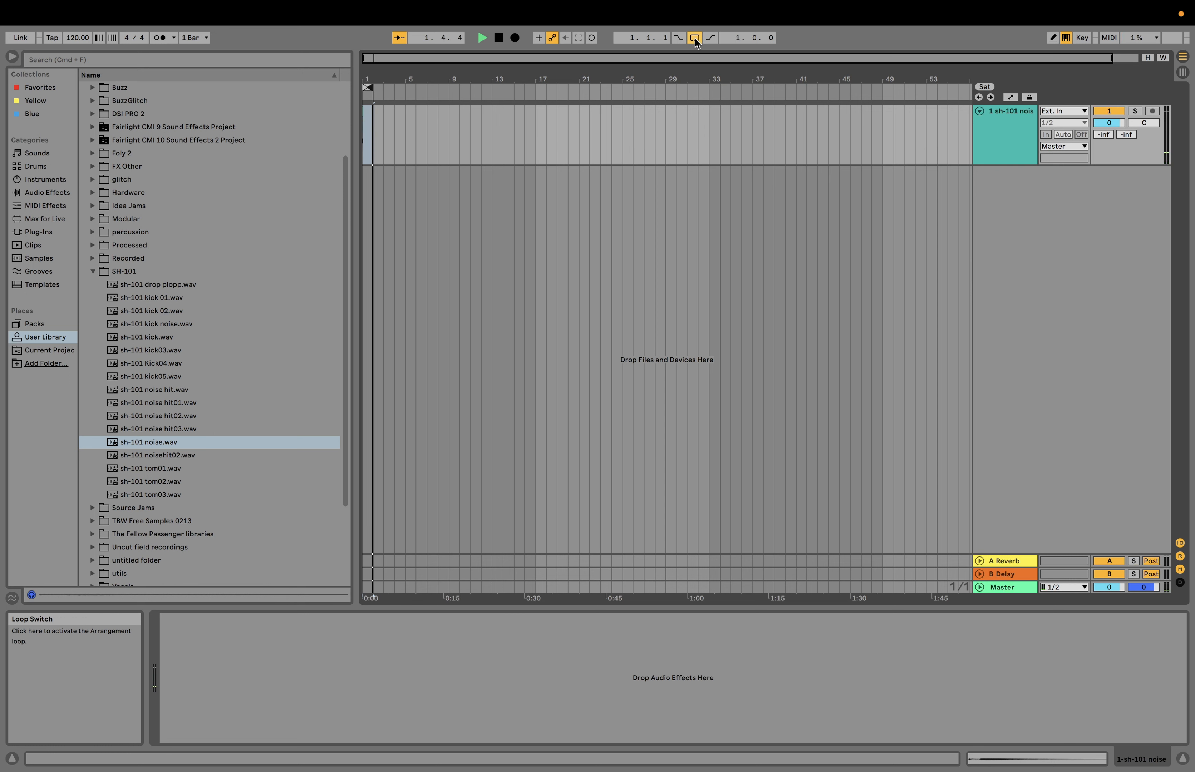
# Step: Add the Delay audio effect to the noise track and duplicate it twice
pyautogui.click(55, 195)
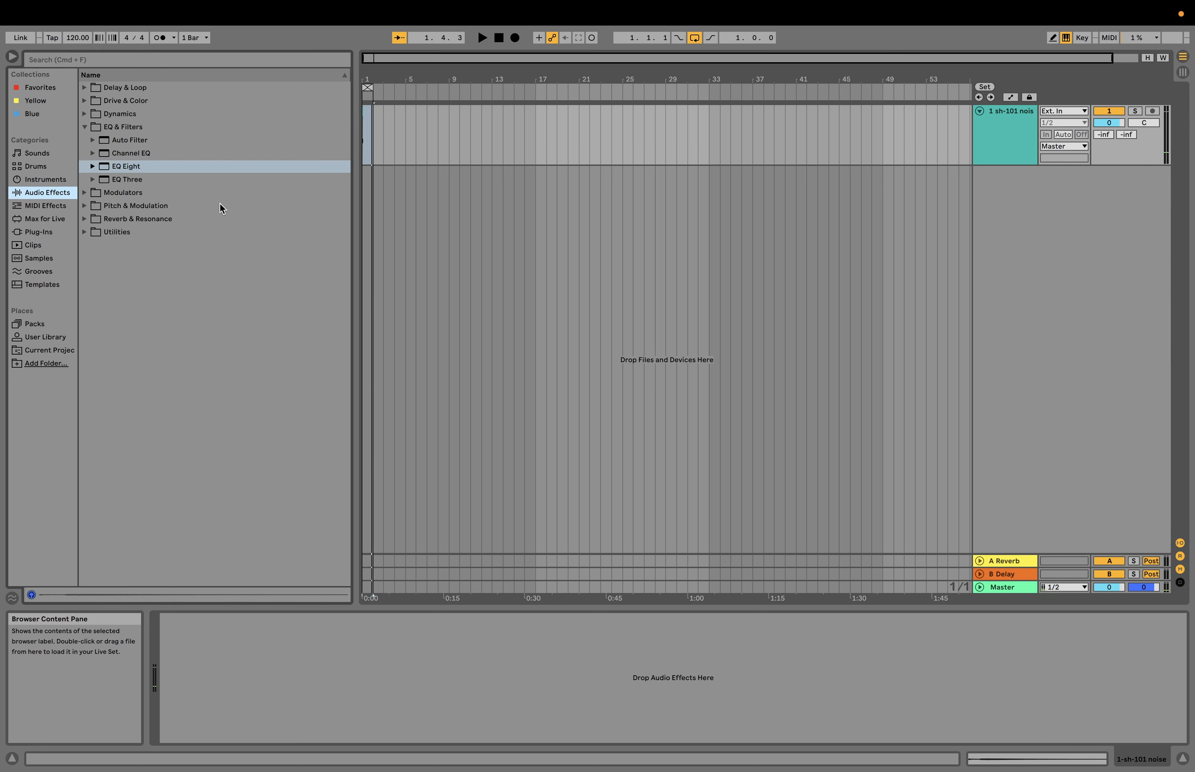
pyautogui.click(85, 90)
pyautogui.doubleClick(116, 119)
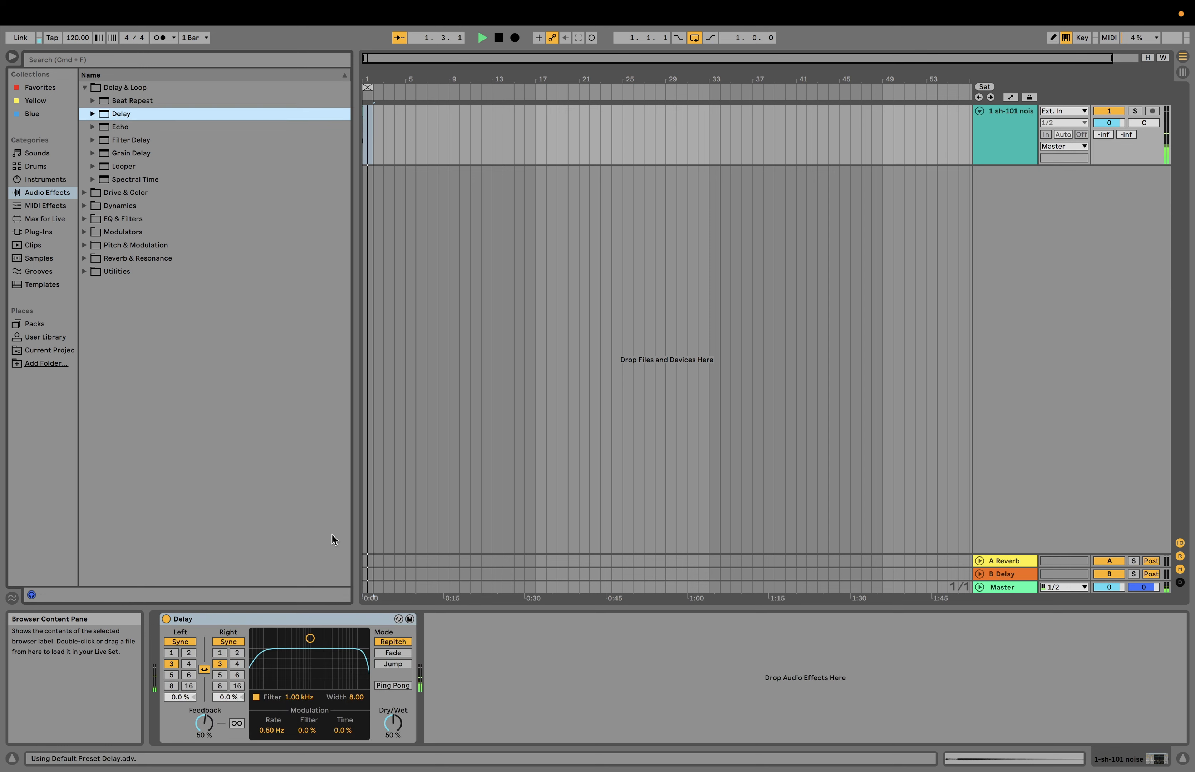
pyautogui.click(343, 618)
pyautogui.press('super+d')
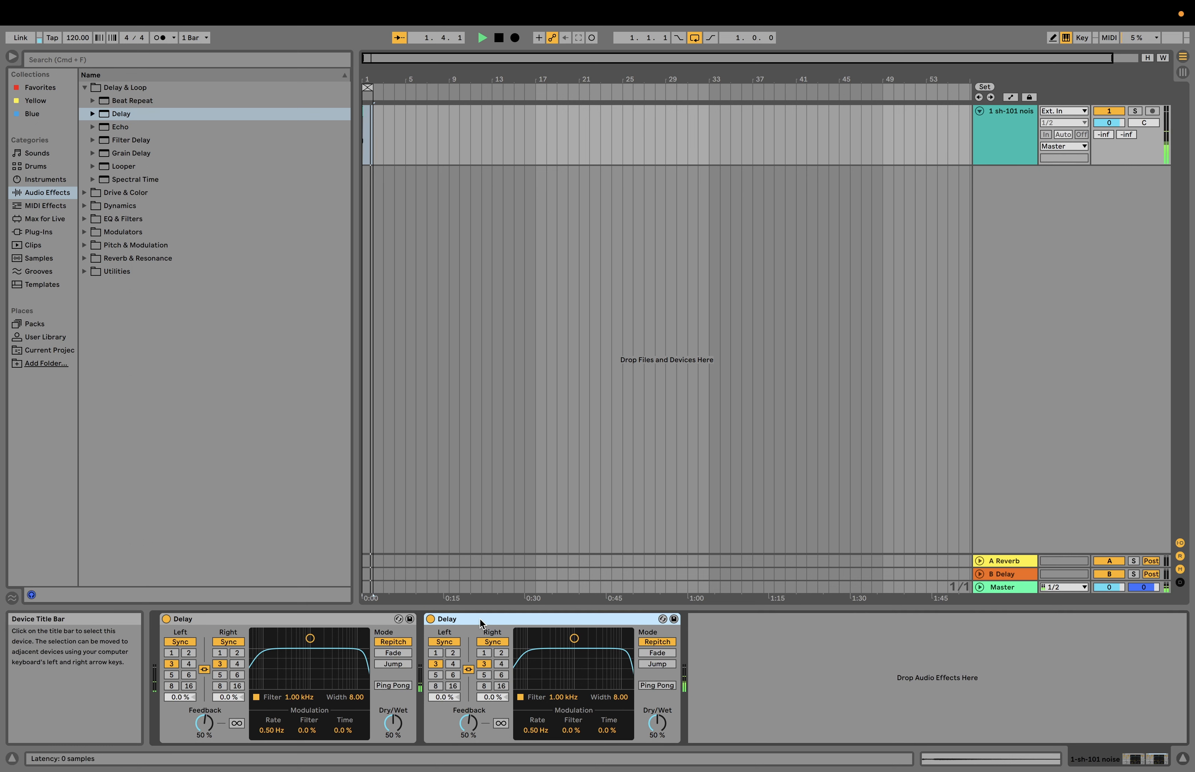
pyautogui.press('super+d')
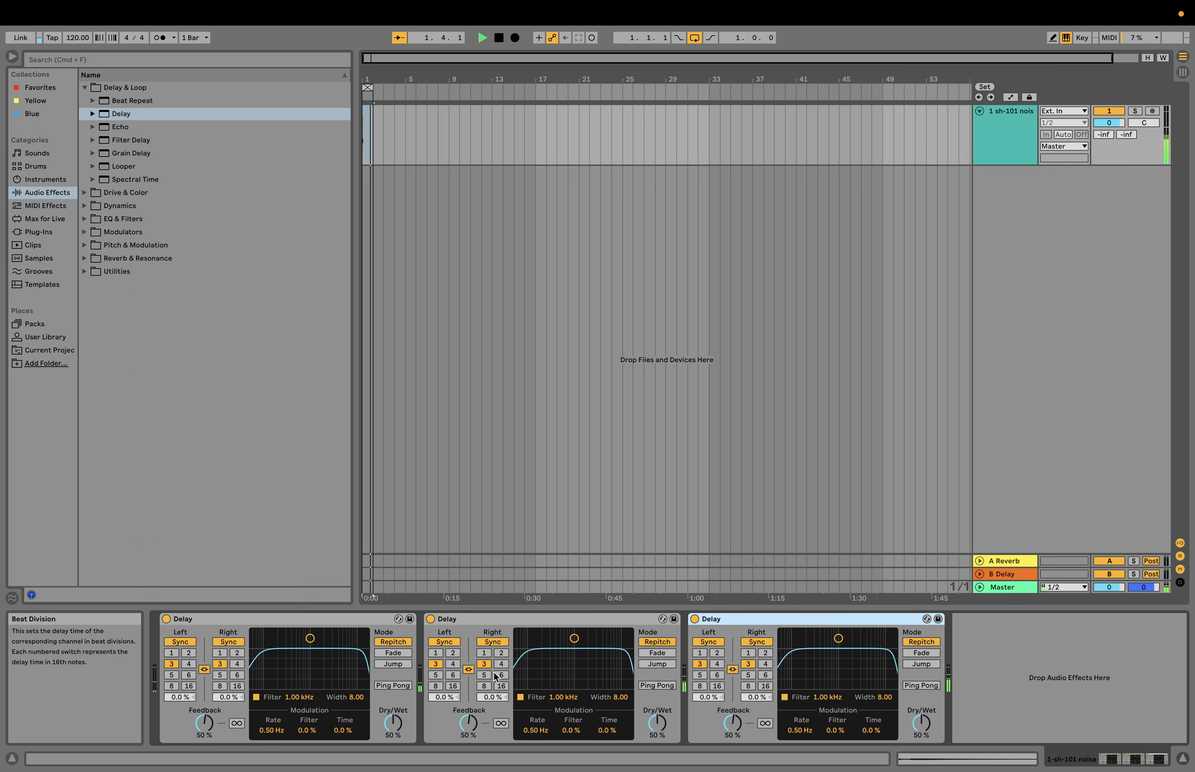
# Step: Switch the second and third Delays from Sync to Time, with 400 ms on the second and 1.50 s on the third
pyautogui.click(492, 643)
pyautogui.moveTo(495, 663); pyautogui.dragTo(494, 713)
pyautogui.click(768, 646)
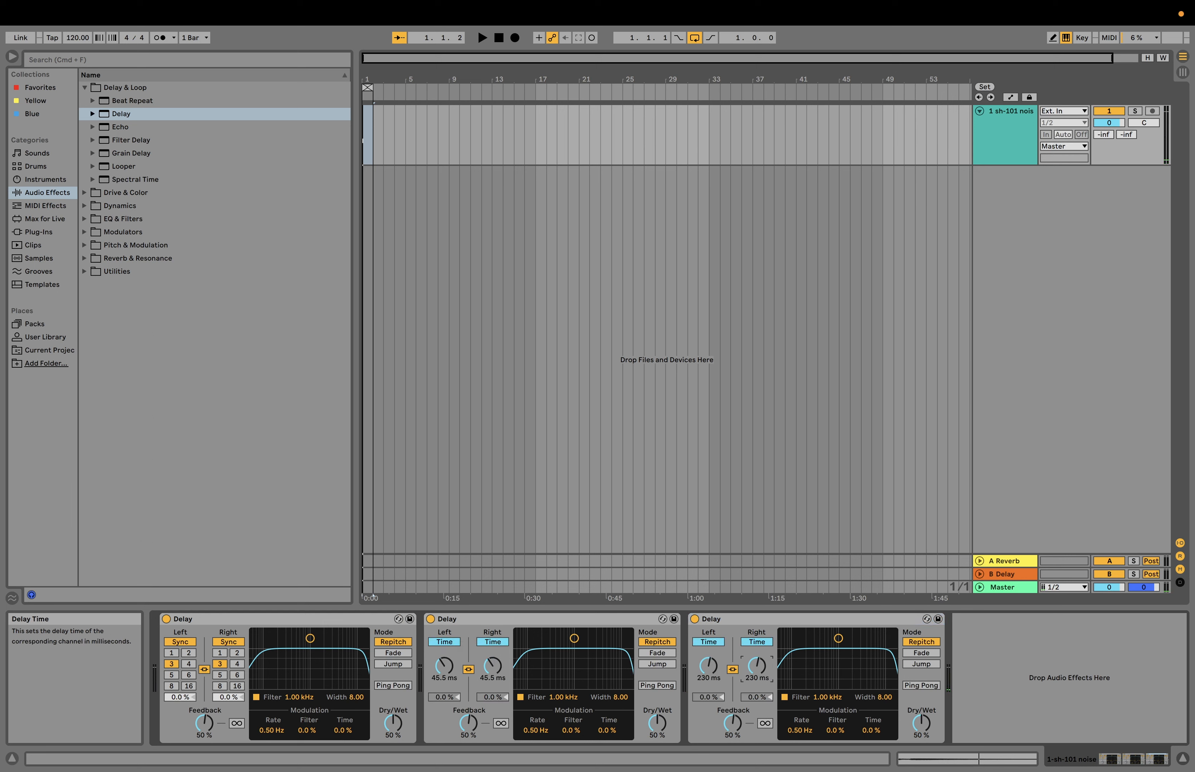
pyautogui.press('space')
pyautogui.moveTo(759, 666); pyautogui.dragTo(762, 656)
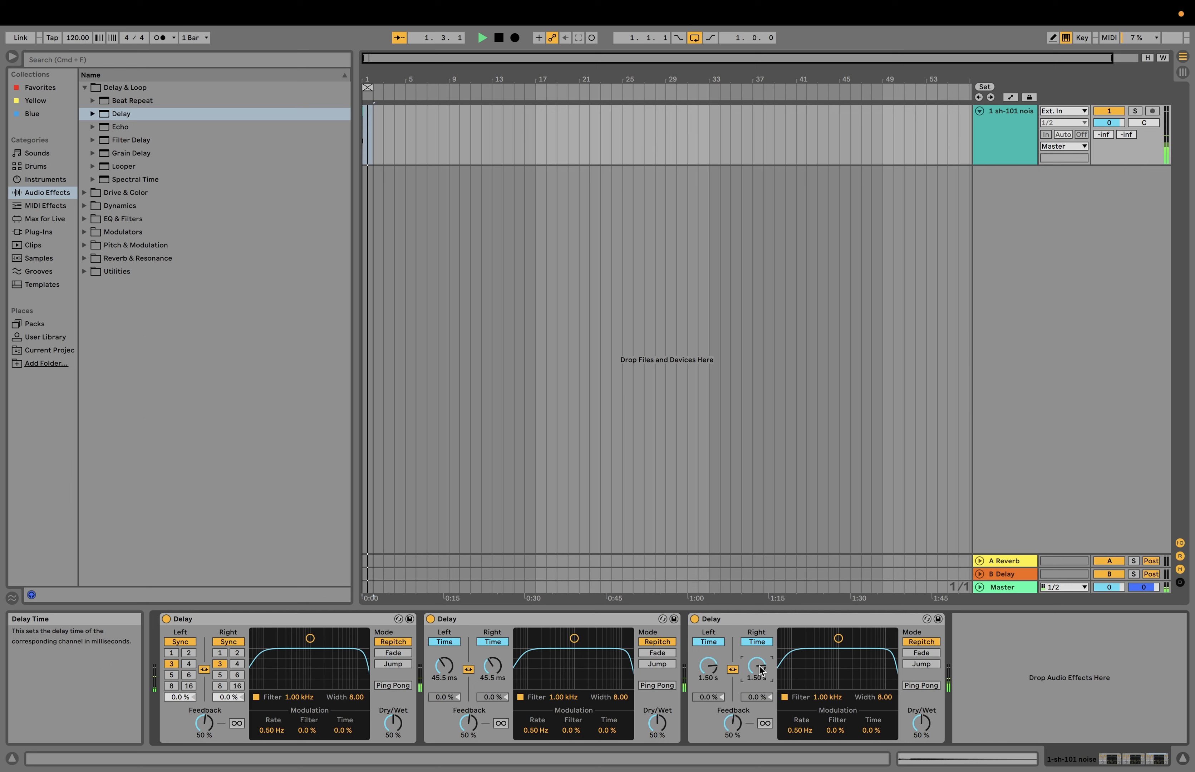
pyautogui.moveTo(493, 666)
pyautogui.mouseDown()
pyautogui.moveTo(493, 678)
pyautogui.moveTo(492, 659)
pyautogui.mouseUp()
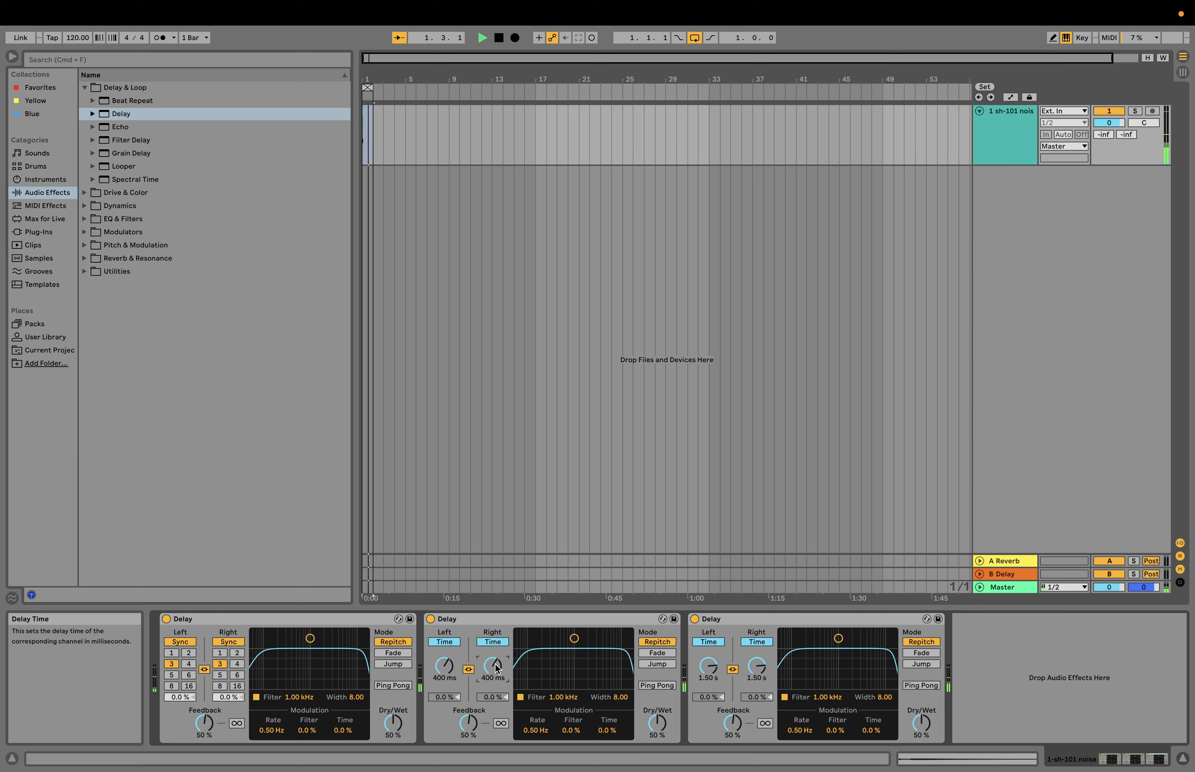
# Step: Duplicate the 400 ms Delay, set the copy to 33.4 ms, and set the last Delay to 2.21 s with 67 % feedback
pyautogui.click(491, 618)
pyautogui.press('super+d')
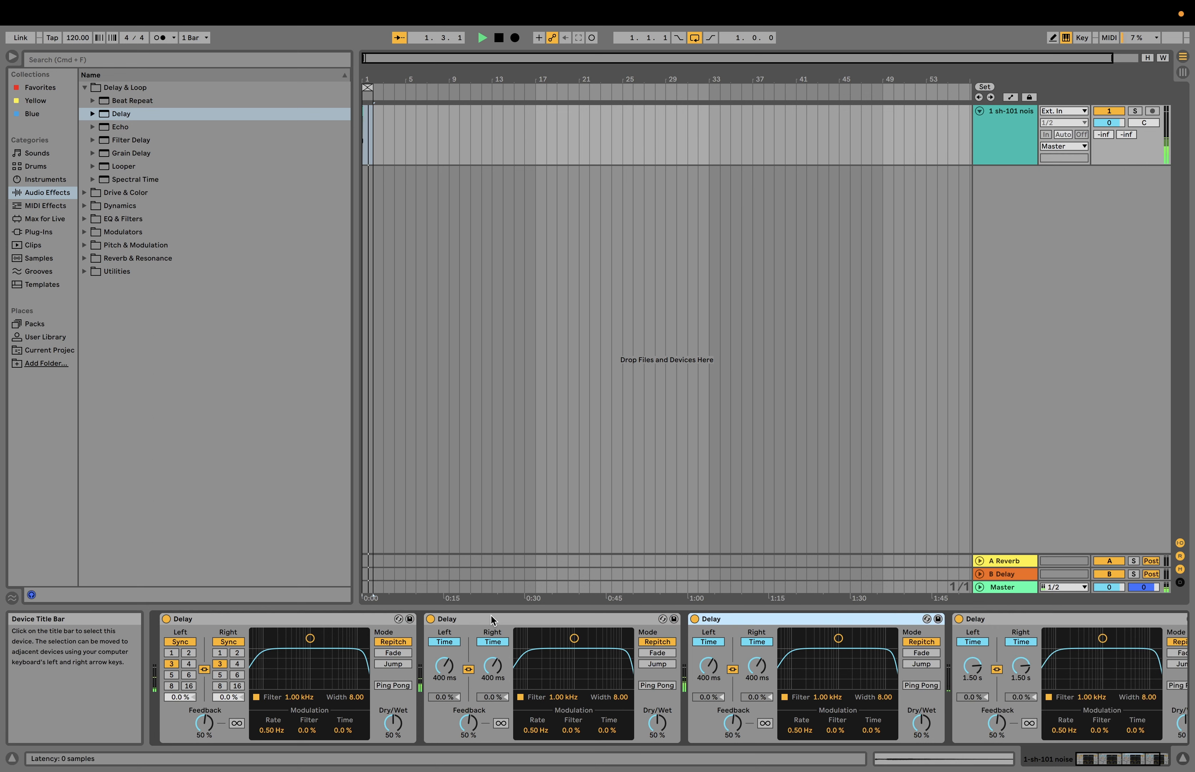
pyautogui.moveTo(1001, 723); pyautogui.dragTo(1019, 668)
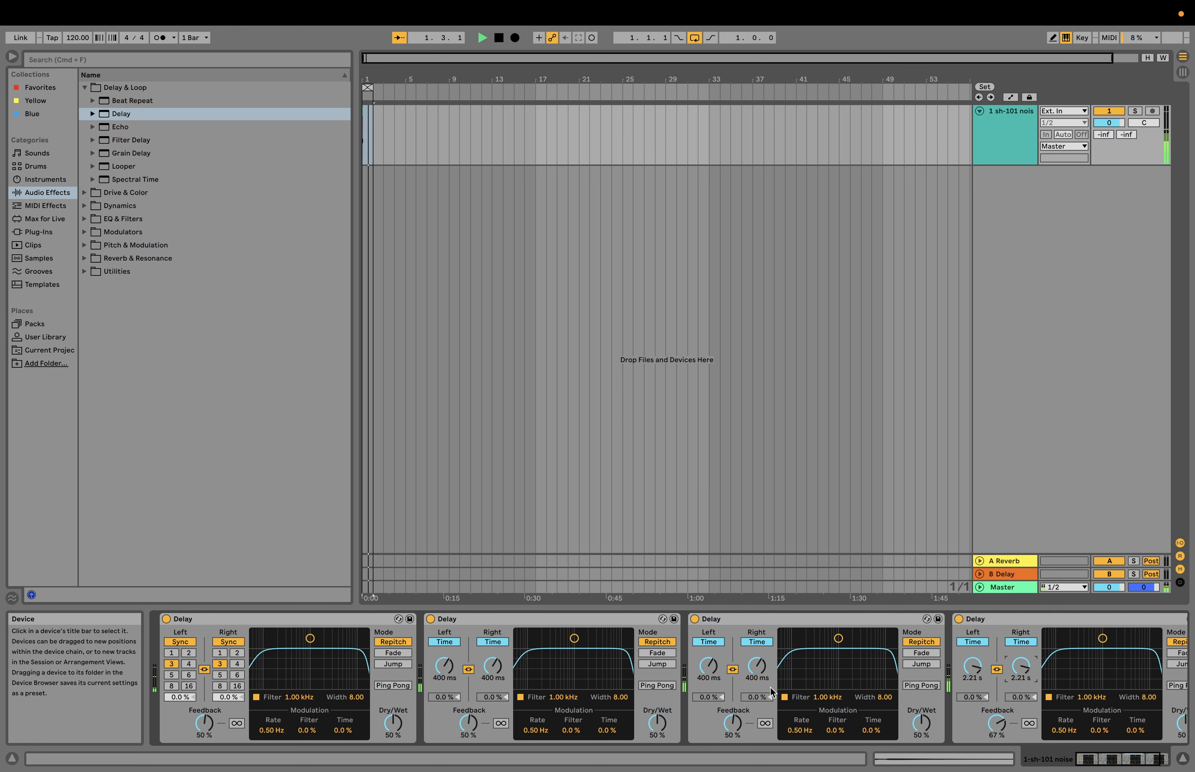
pyautogui.moveTo(756, 667); pyautogui.dragTo(757, 683)
# Step: Duplicate the 2.21 s Delay and set the copy to 1.10 s with Ping Pong enabled
pyautogui.hscroll(2, 924, 685)
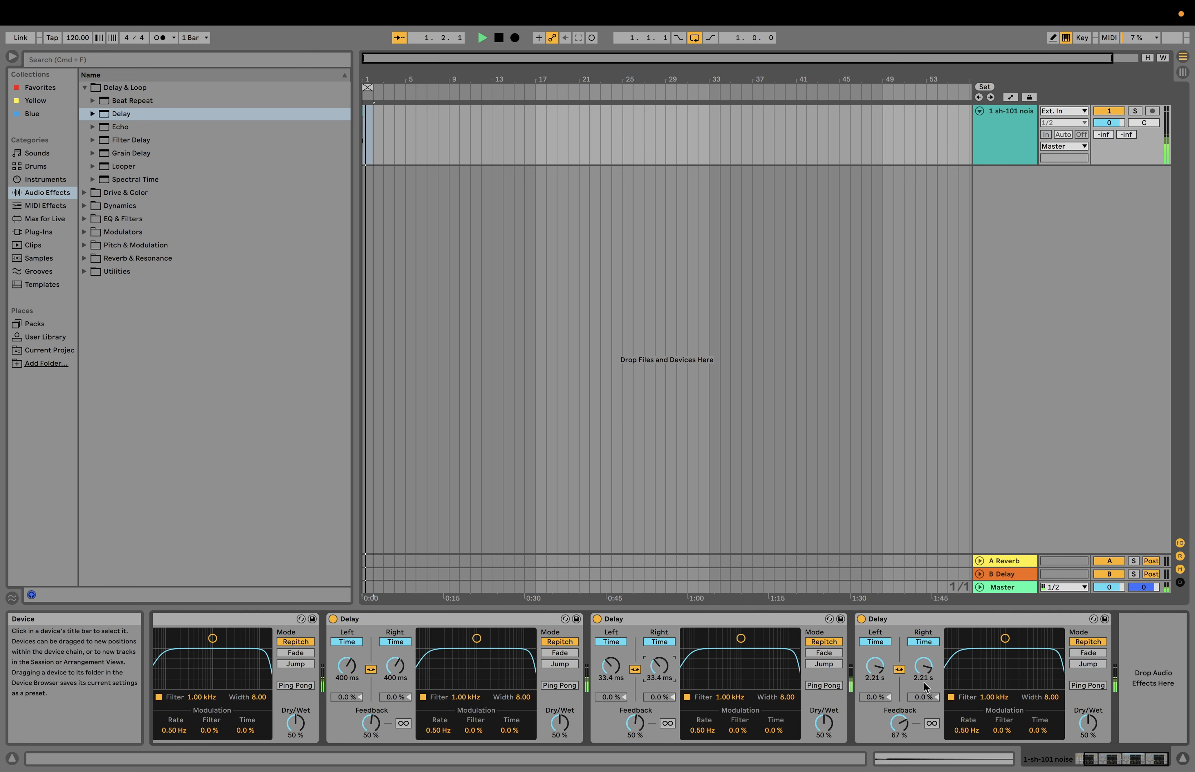
pyautogui.click(904, 616)
pyautogui.hscroll(-1, 1103, 648)
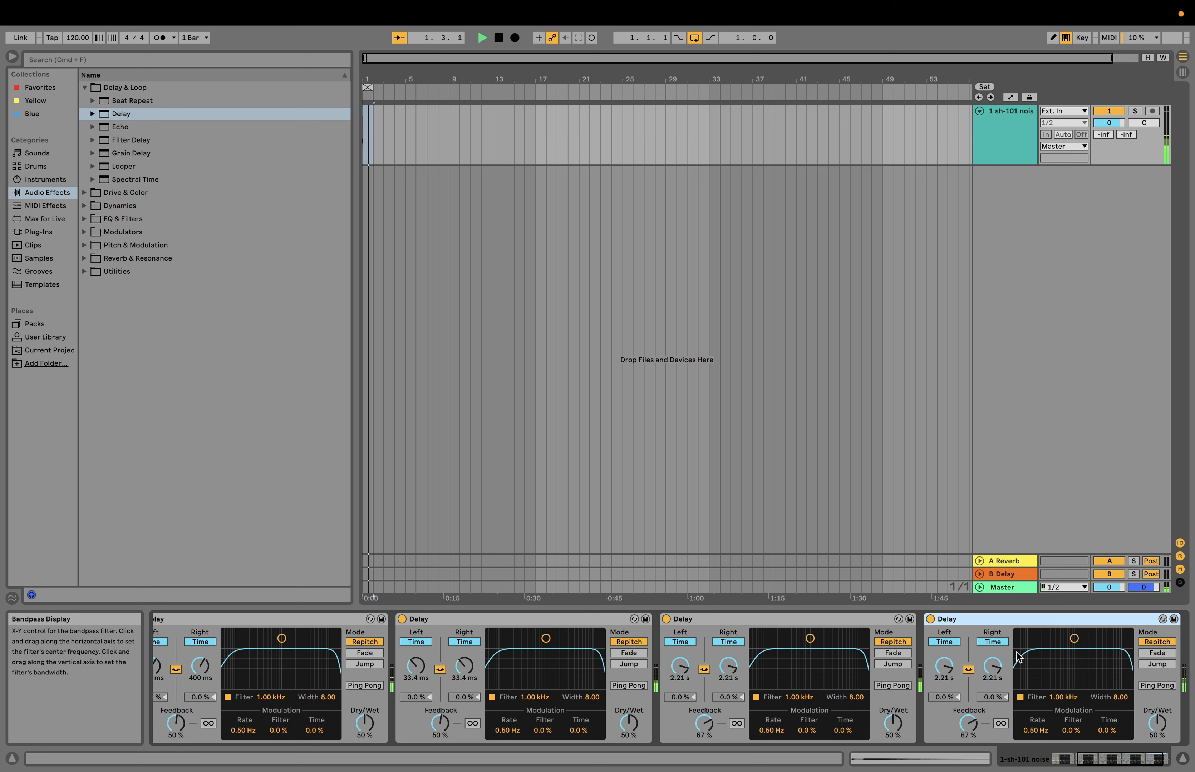
pyautogui.moveTo(1000, 660); pyautogui.dragTo(999, 668)
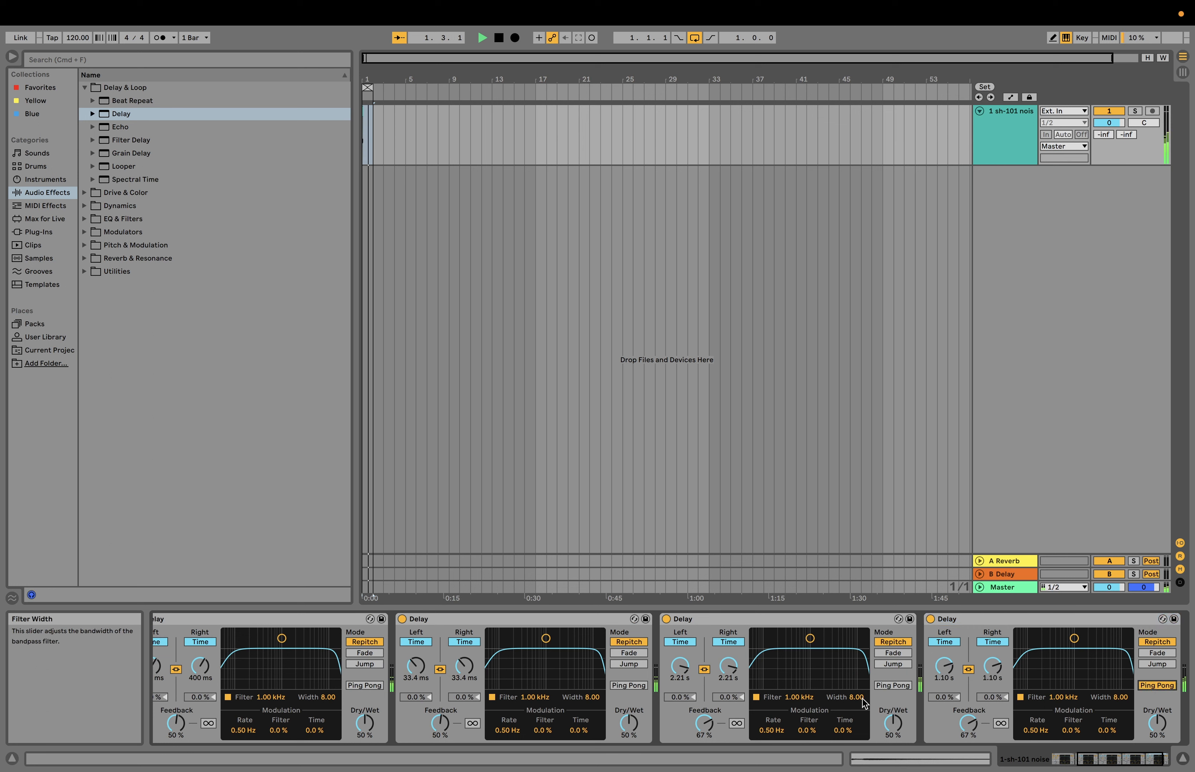
# Step: Duplicate the Ping Pong Delay, set the copy's time to 2.21 s and feedback to 30 %, and briefly play the loop
pyautogui.hscroll(1, 899, 700)
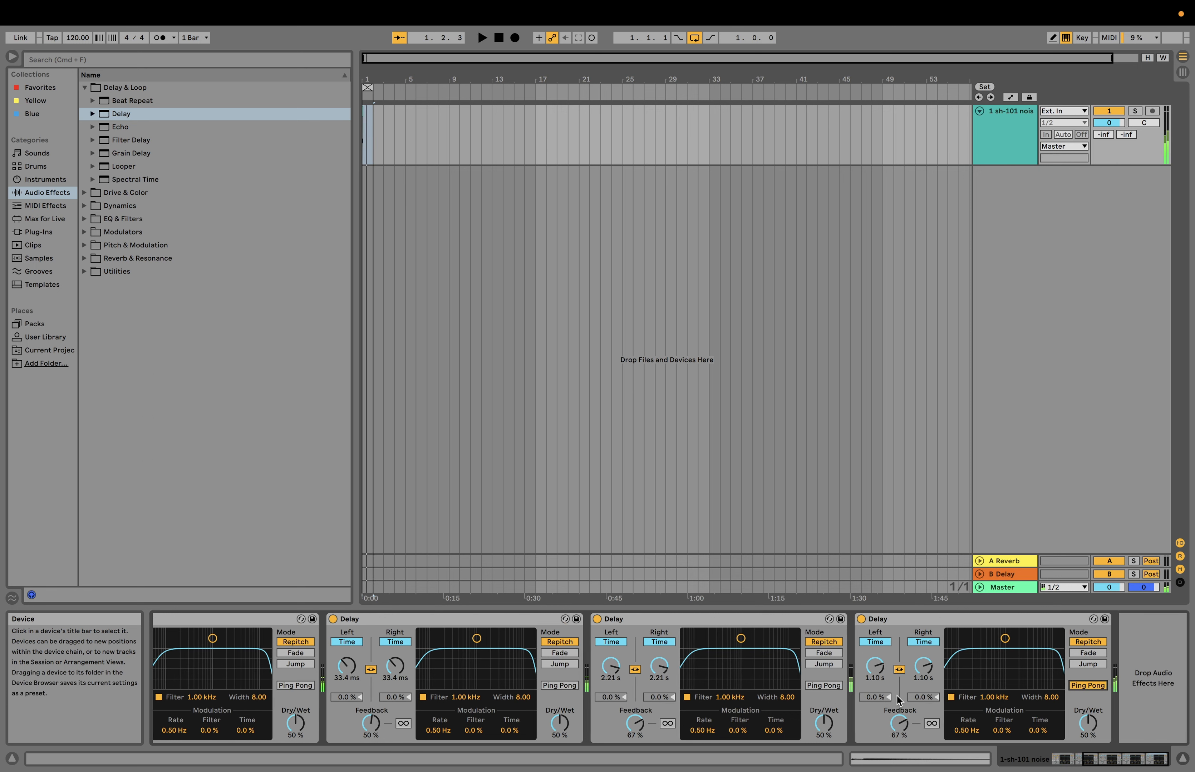
pyautogui.press('XF86AudioLowerVolume')
pyautogui.click(913, 619)
pyautogui.press('super+d')
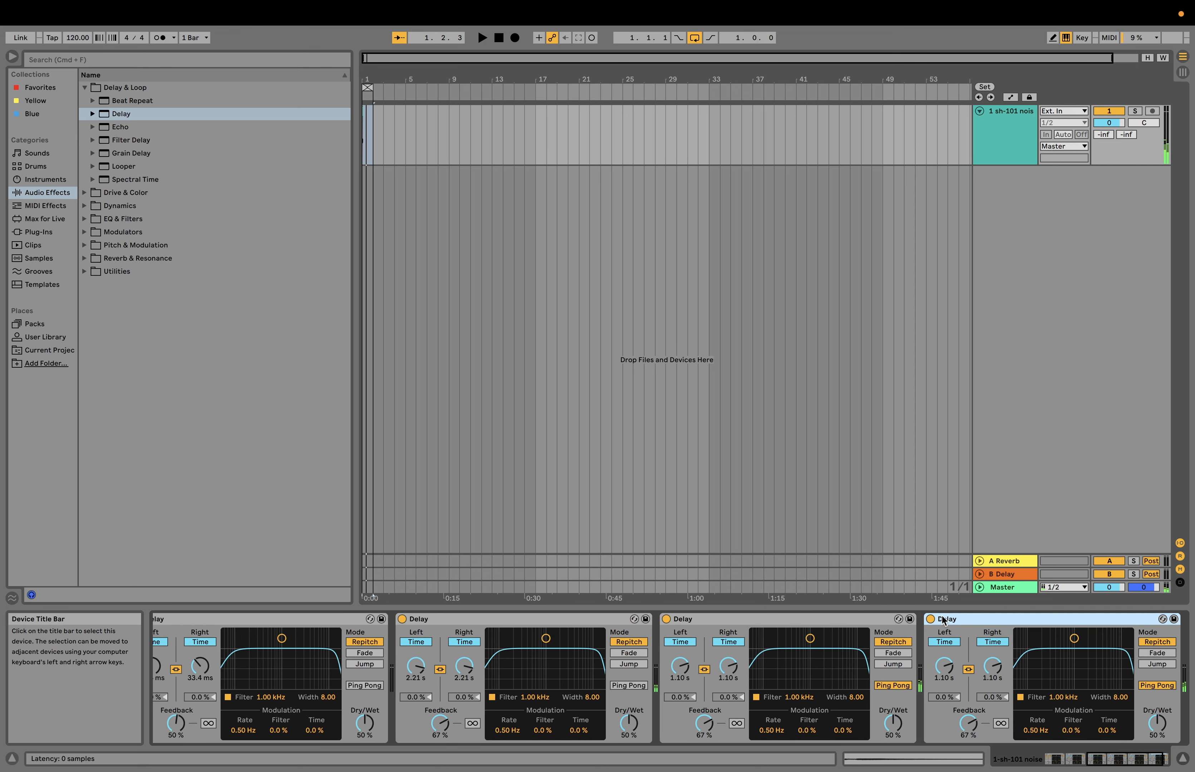
pyautogui.moveTo(993, 667); pyautogui.dragTo(993, 657)
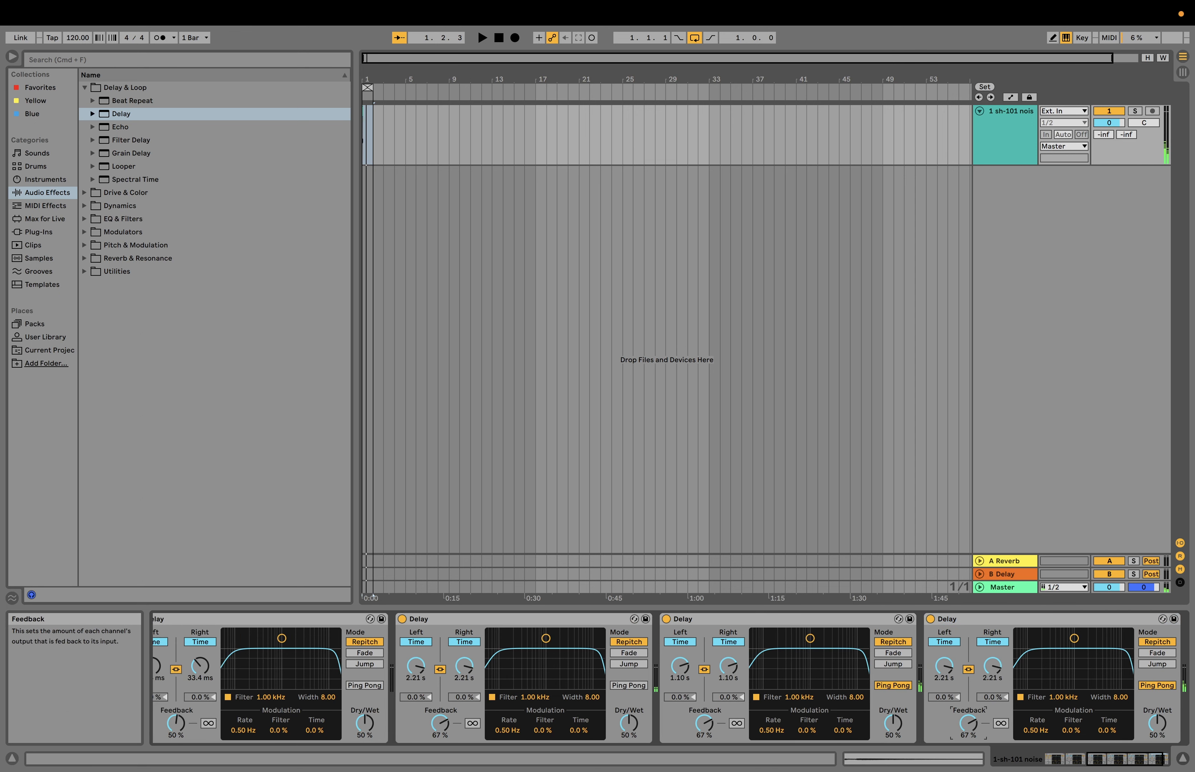
pyautogui.moveTo(968, 723); pyautogui.dragTo(968, 729)
pyautogui.press('space')
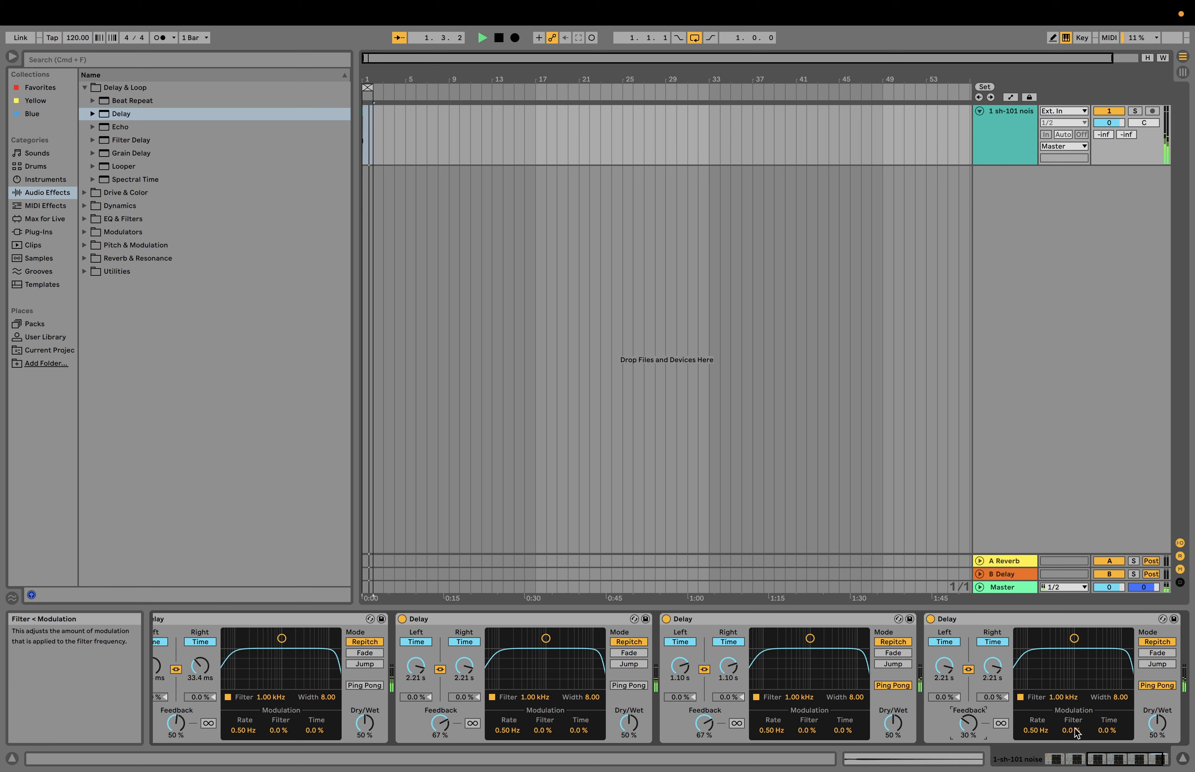
pyautogui.press('space')
# Step: Set the feedback of the 1.10 s Ping Pong Delay to 57 %
pyautogui.click(997, 619)
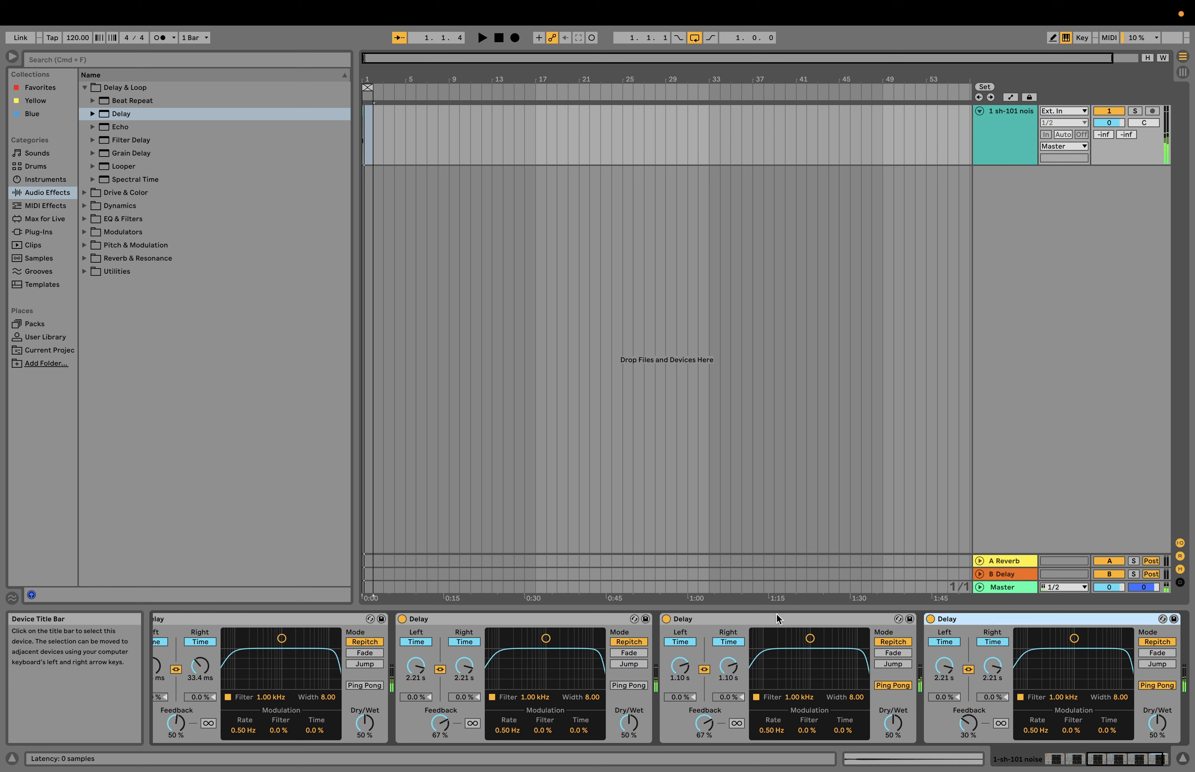
pyautogui.click(765, 617)
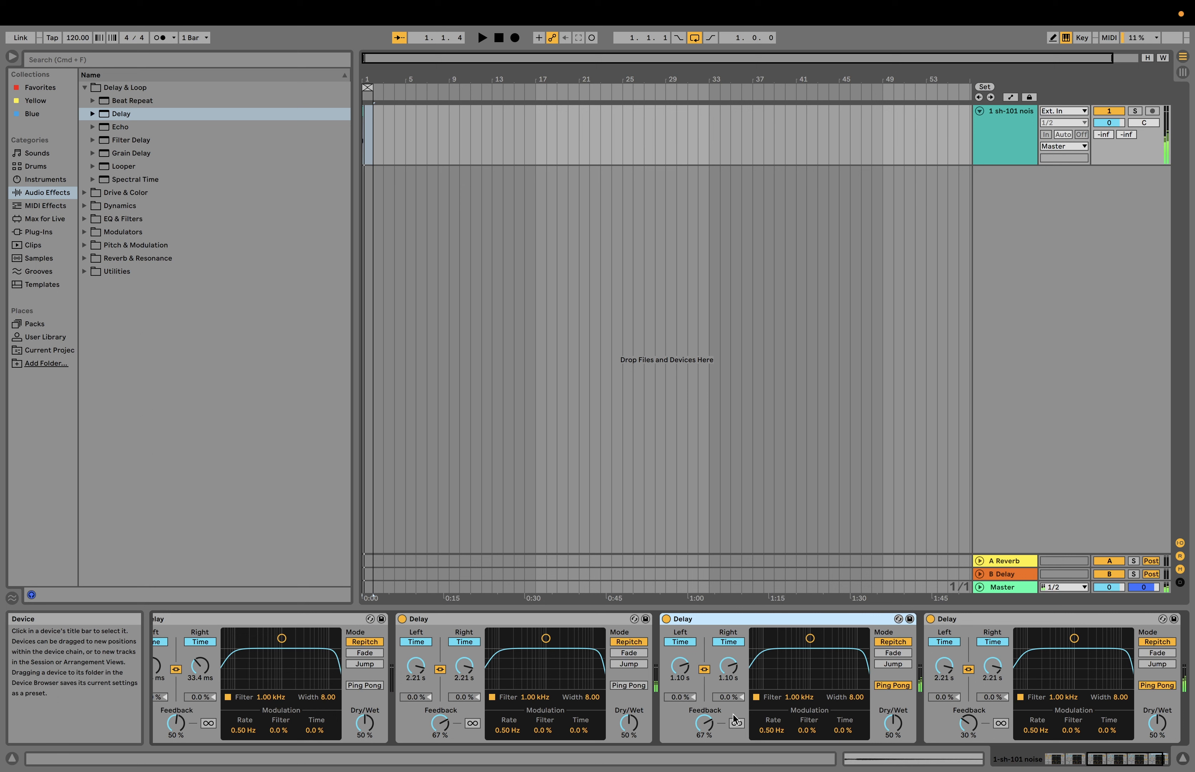
pyautogui.moveTo(704, 724); pyautogui.dragTo(704, 729)
pyautogui.hscroll(3, 791, 699)
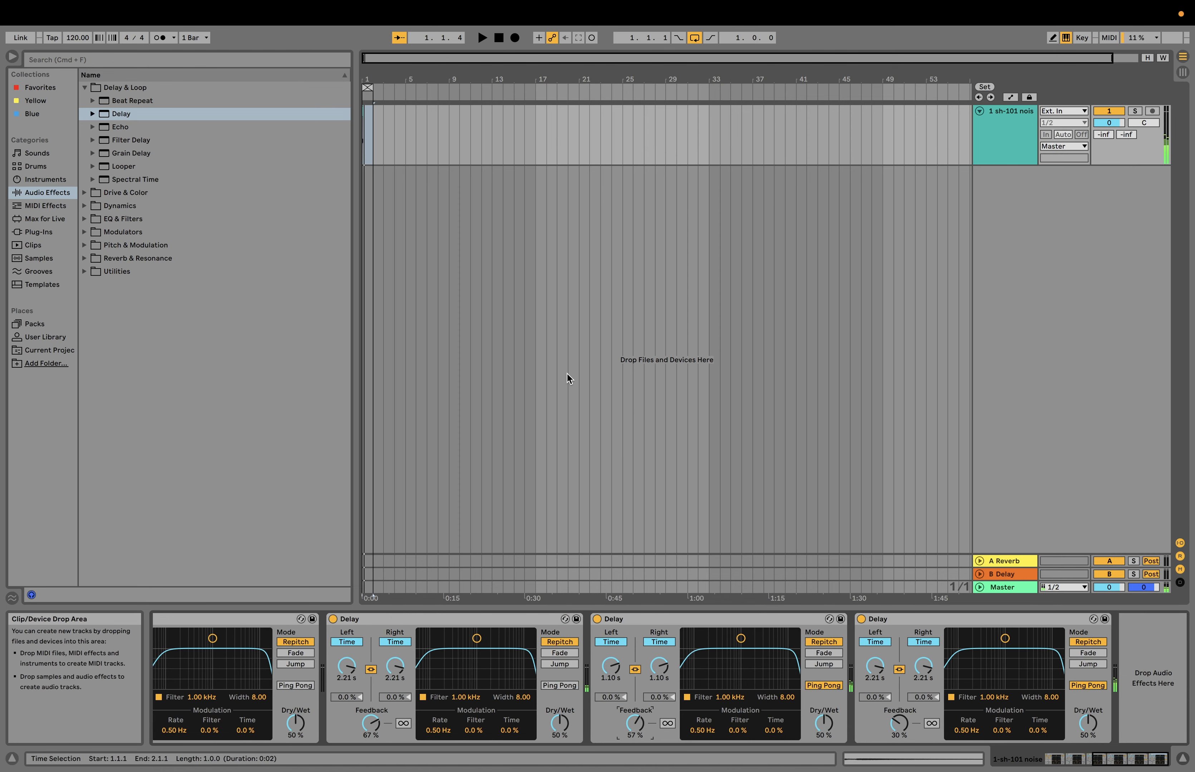
# Step: Group all six Delay devices into one Audio Effect Rack and collapse the rack
pyautogui.hscroll(-20, 693, 631)
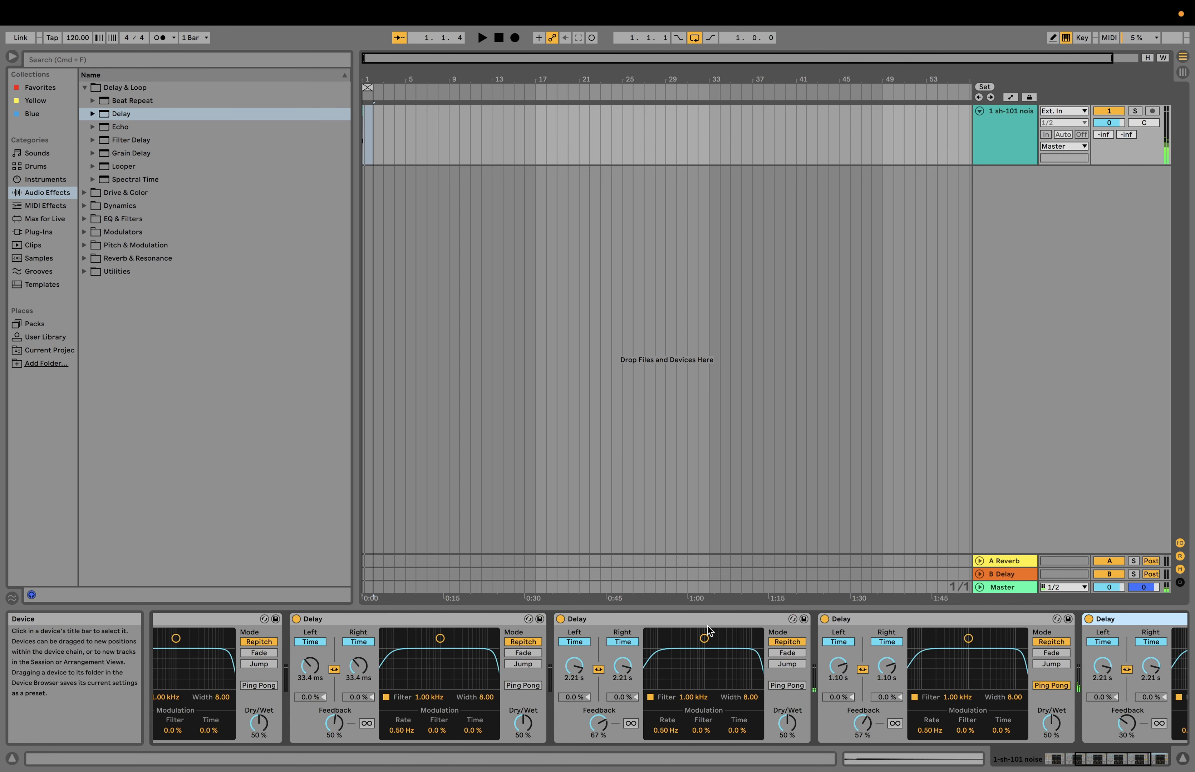
pyautogui.click(290, 622)
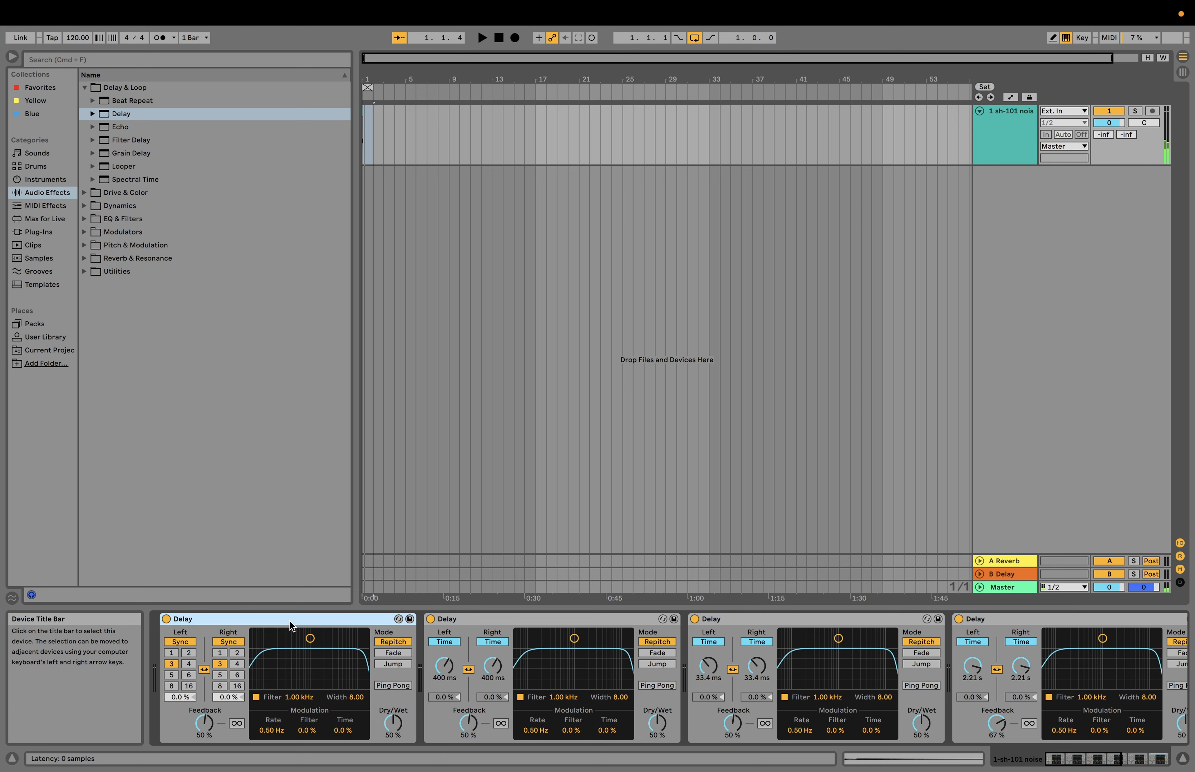
pyautogui.keyDown('shift'); pyautogui.click(488, 622); pyautogui.keyUp('shift')
pyautogui.keyDown('shift'); pyautogui.click(776, 622); pyautogui.keyUp('shift')
pyautogui.hscroll(10, 776, 622)
pyautogui.hscroll(5, 776, 622)
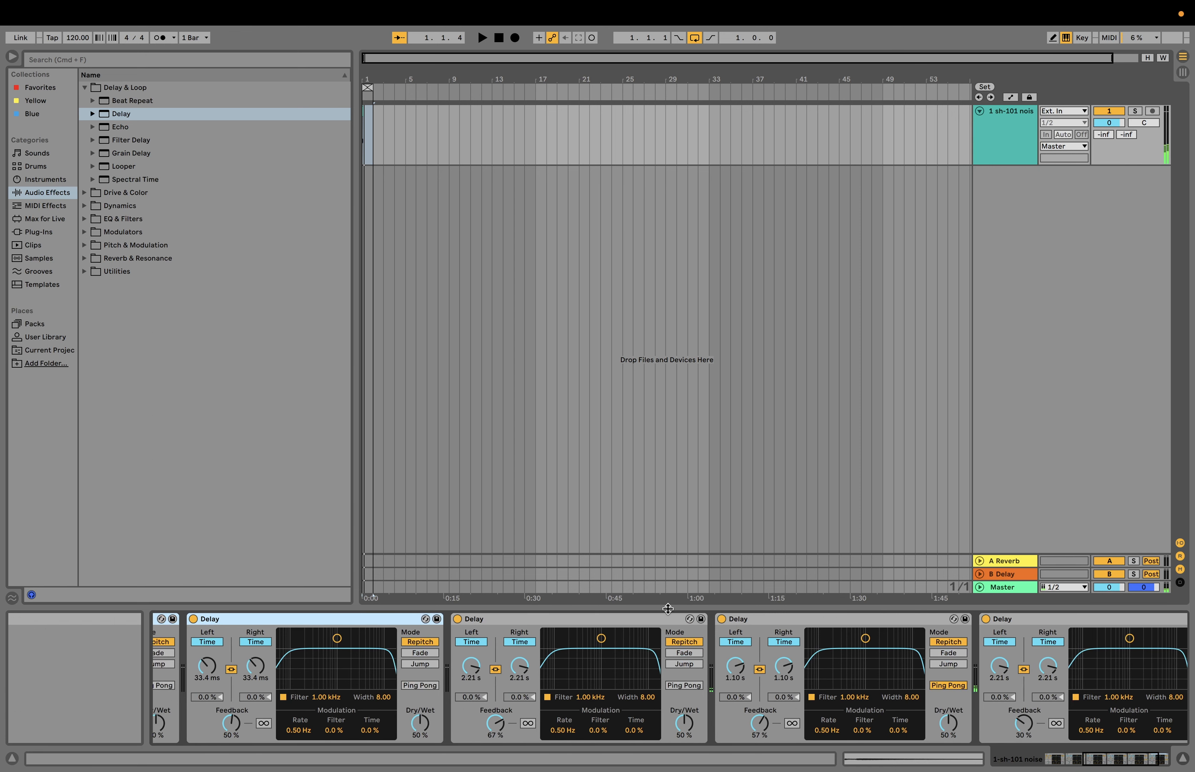
pyautogui.keyDown('shift'); pyautogui.click(653, 622); pyautogui.keyUp('shift')
pyautogui.keyDown('shift'); pyautogui.click(777, 623); pyautogui.keyUp('shift')
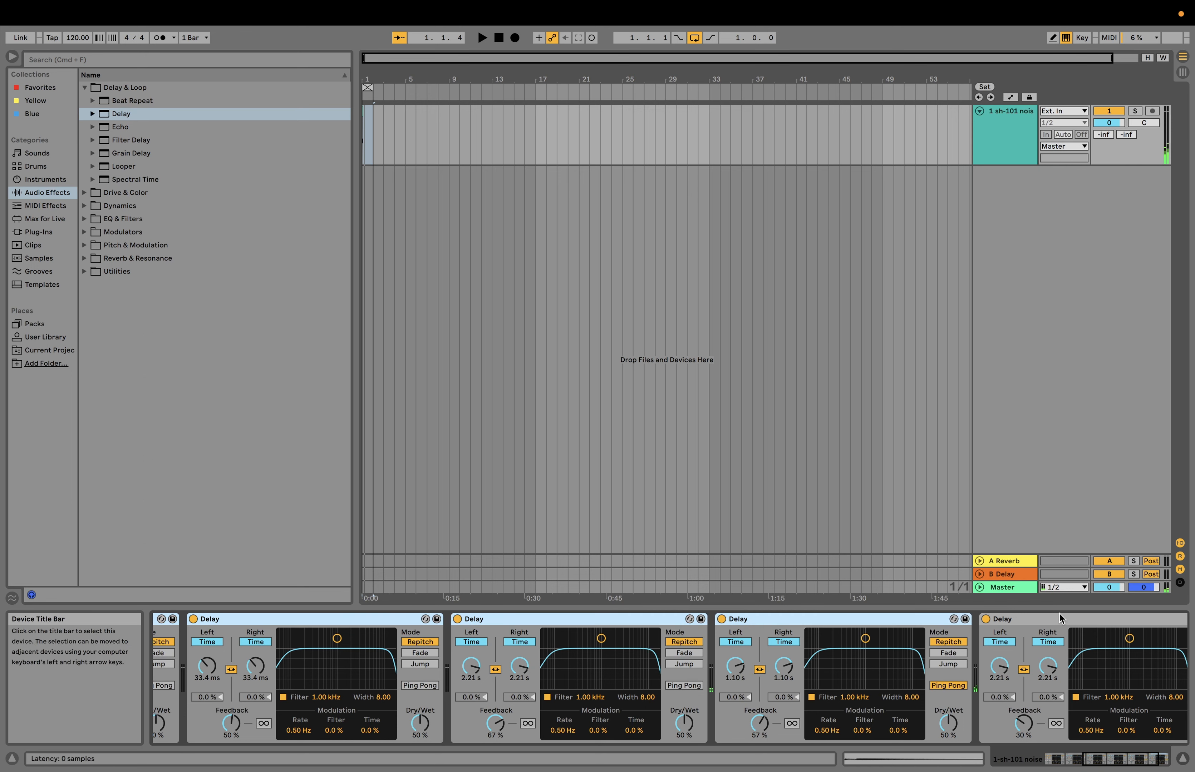
pyautogui.keyDown('shift'); pyautogui.click(1060, 622); pyautogui.keyUp('shift')
pyautogui.hscroll(3, 1059, 625)
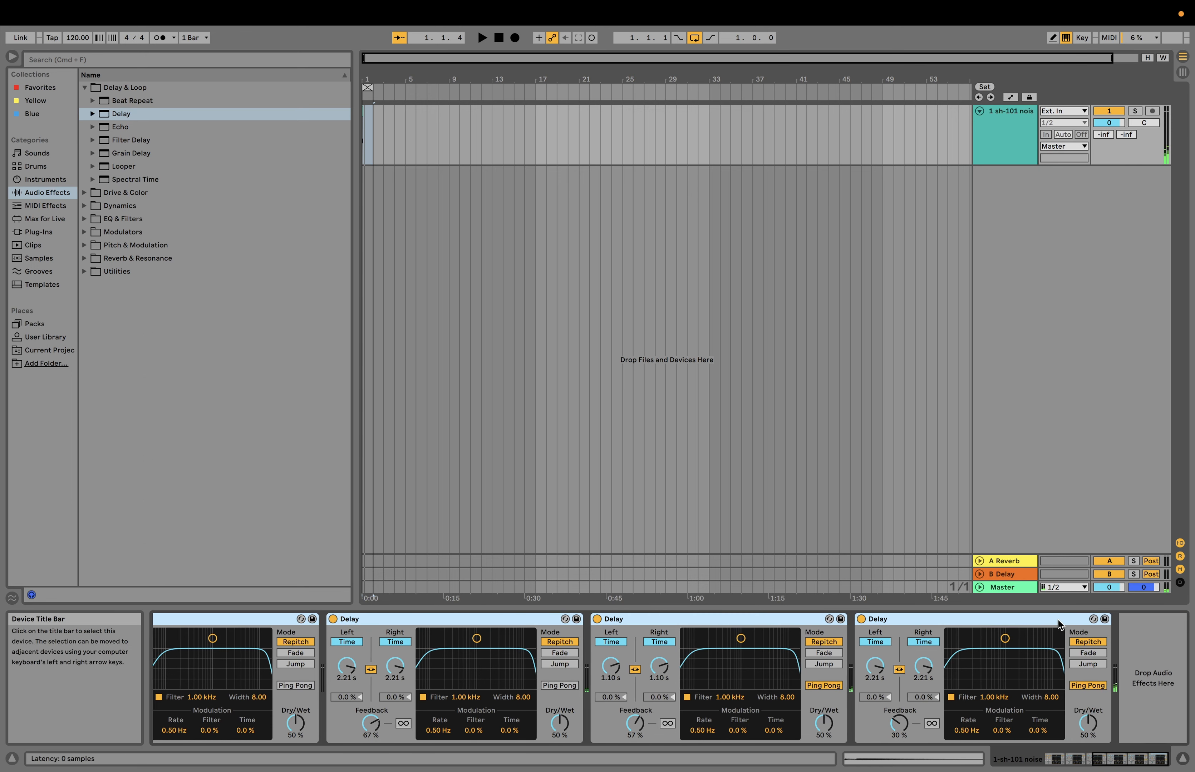
pyautogui.press('super+g')
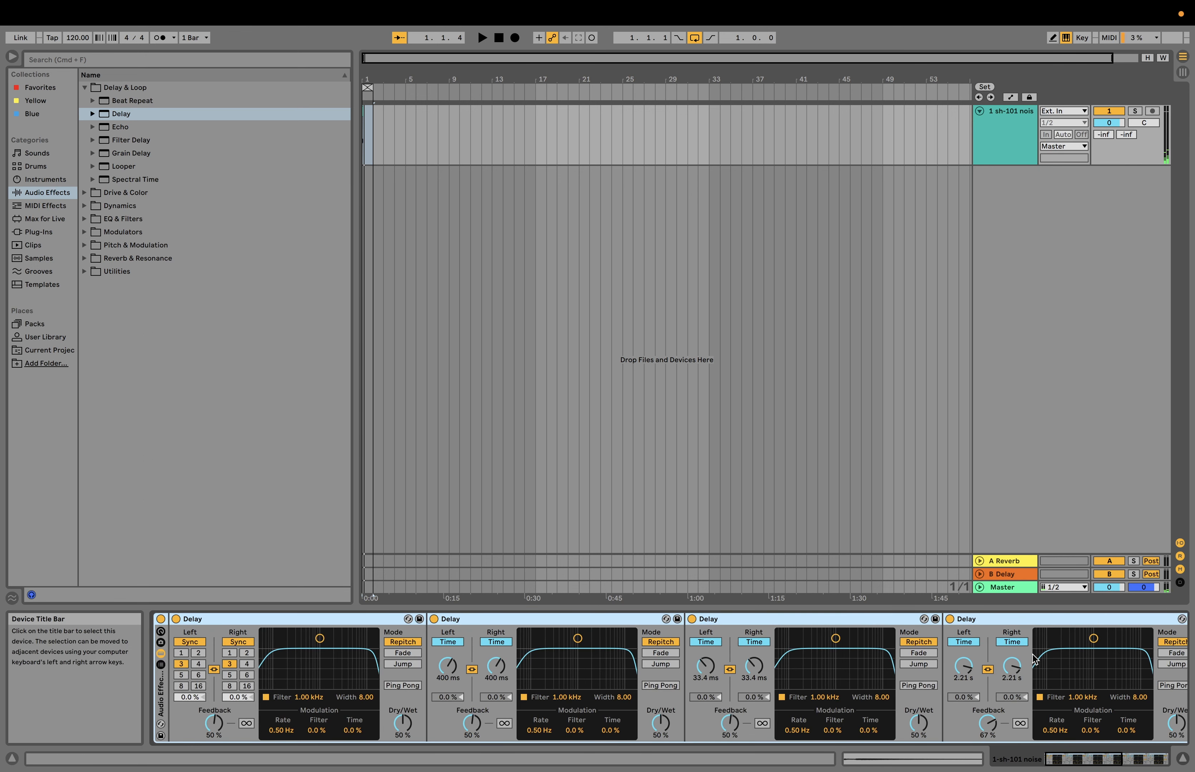
pyautogui.doubleClick(164, 691)
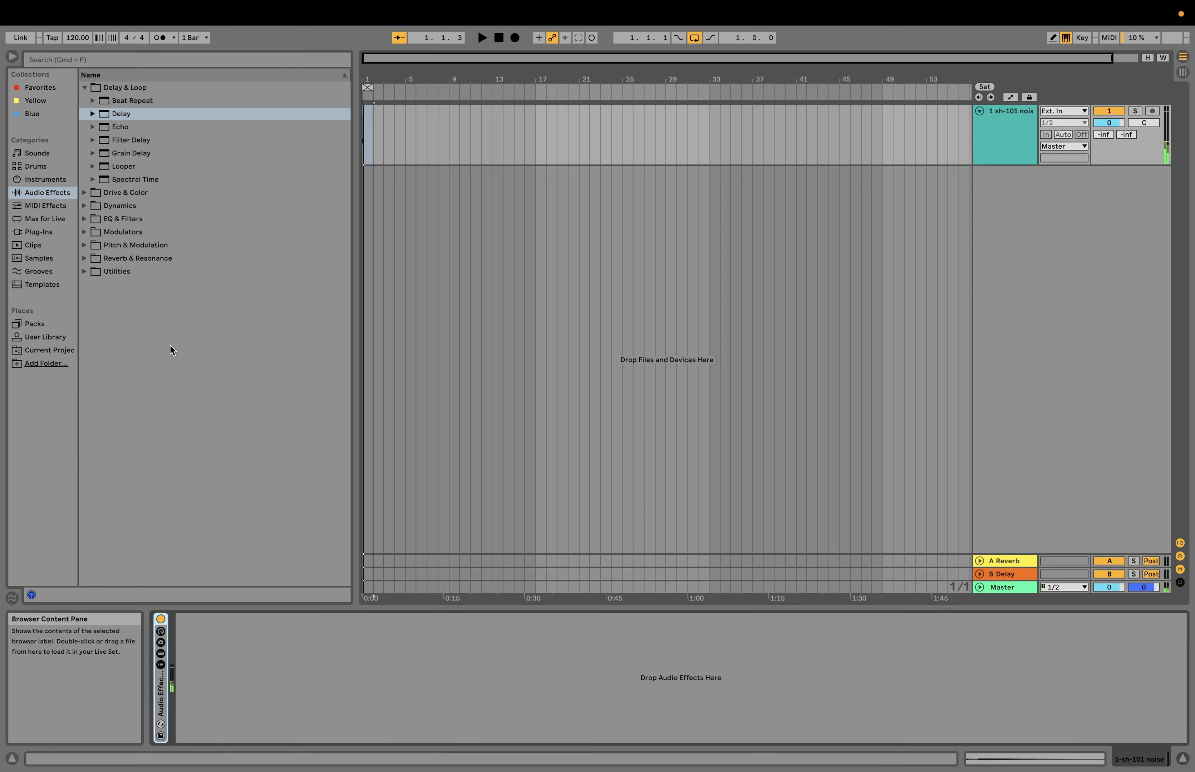
# Step: Add an Auto Filter after the Delay rack with LFO amount 27.1, cutoff 271 Hz and resonance 64 %
pyautogui.click(160, 619)
pyautogui.click(88, 221)
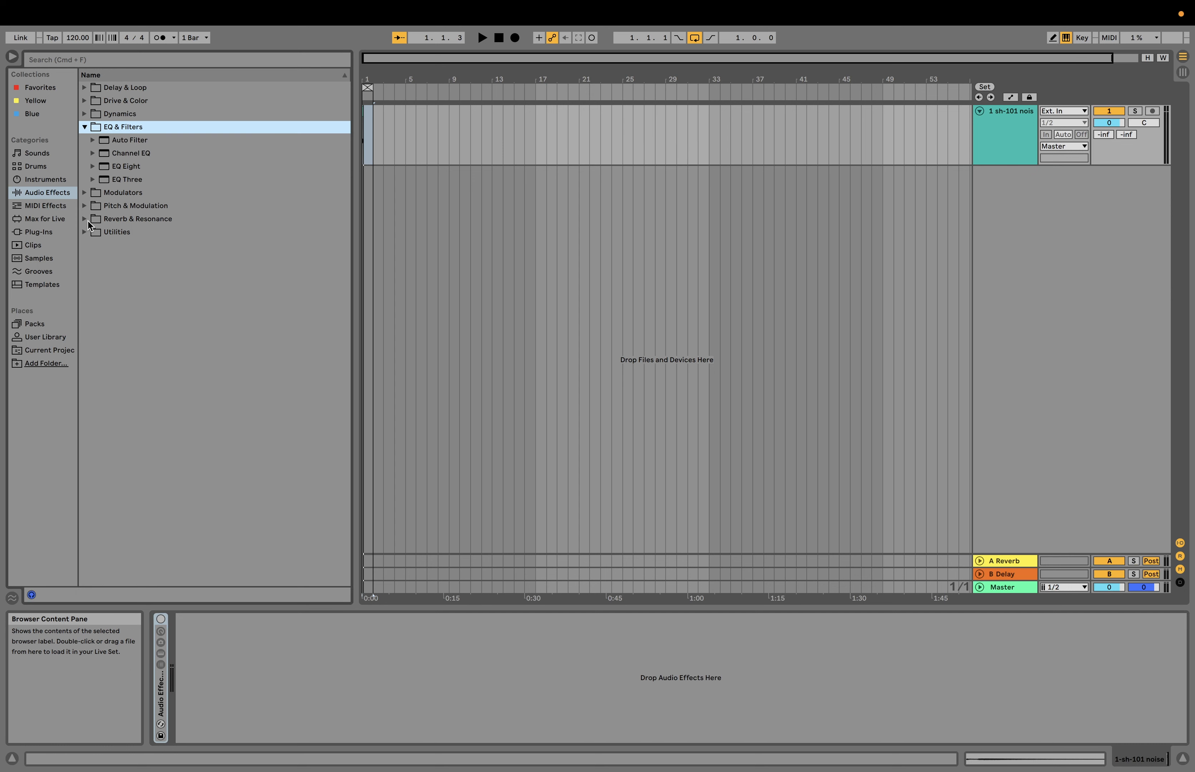
pyautogui.doubleClick(117, 141)
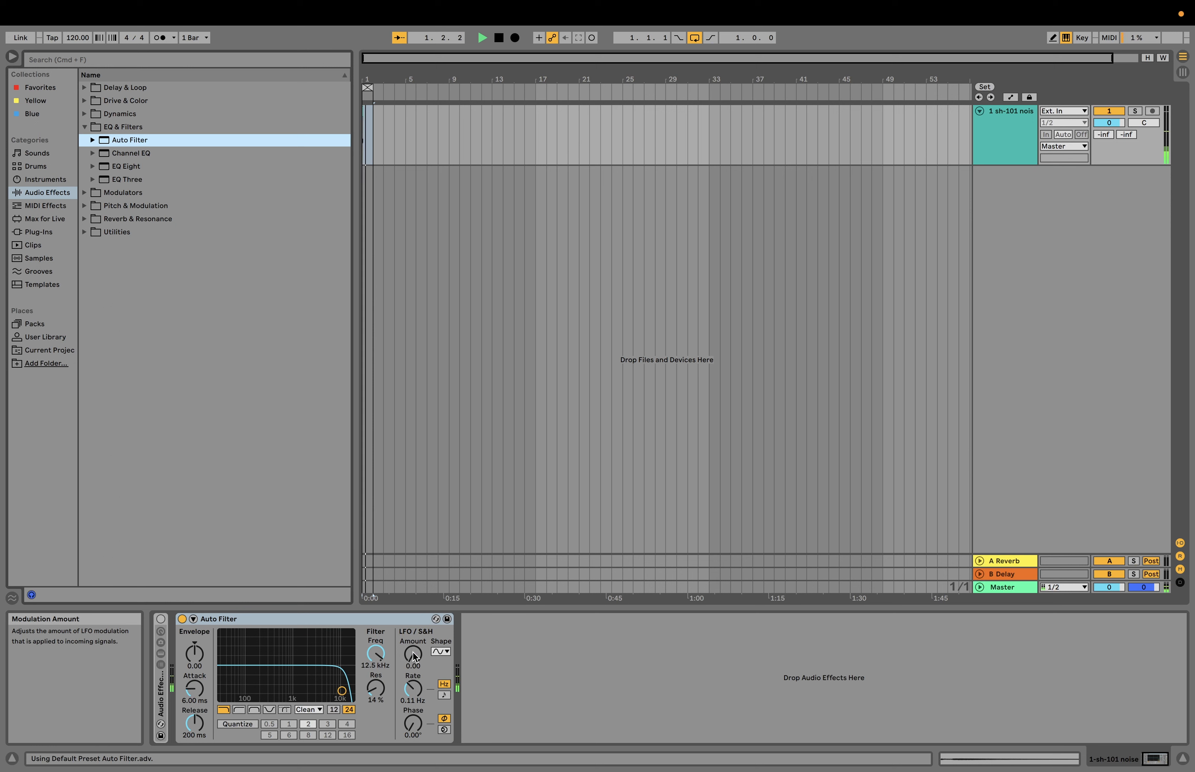
pyautogui.moveTo(415, 655); pyautogui.dragTo(415, 644)
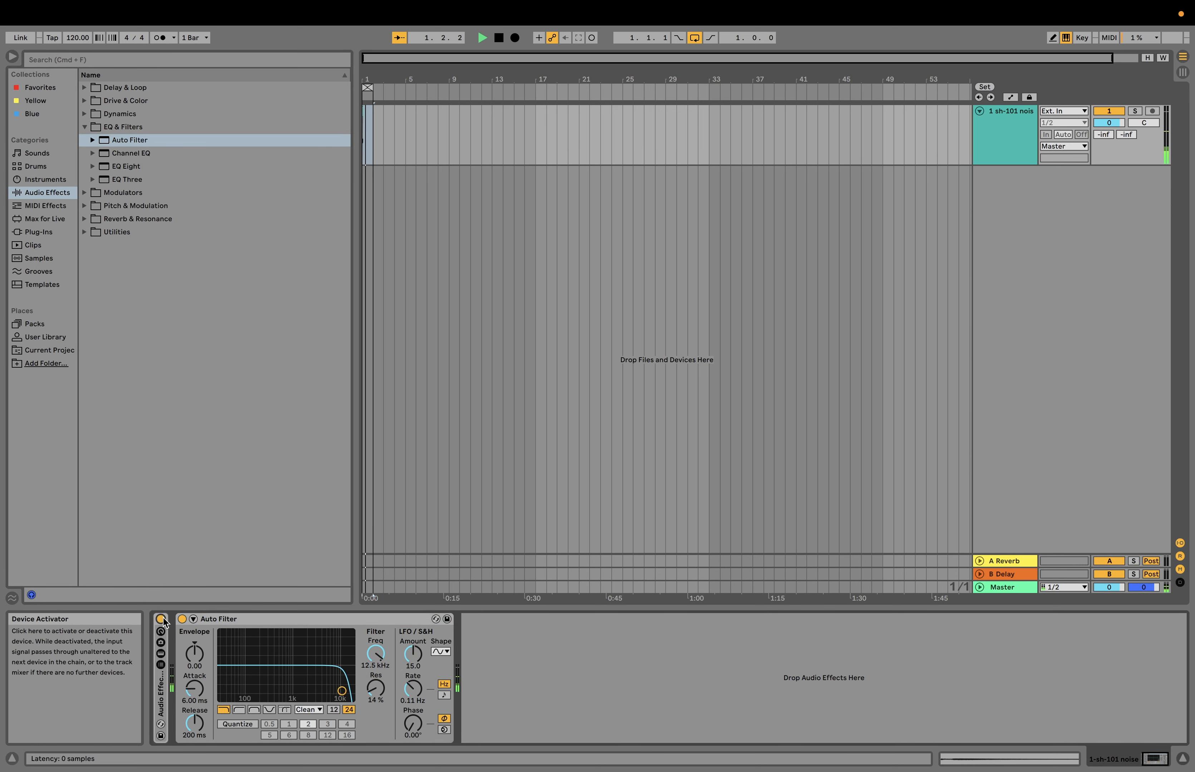
pyautogui.moveTo(413, 655); pyautogui.dragTo(412, 649)
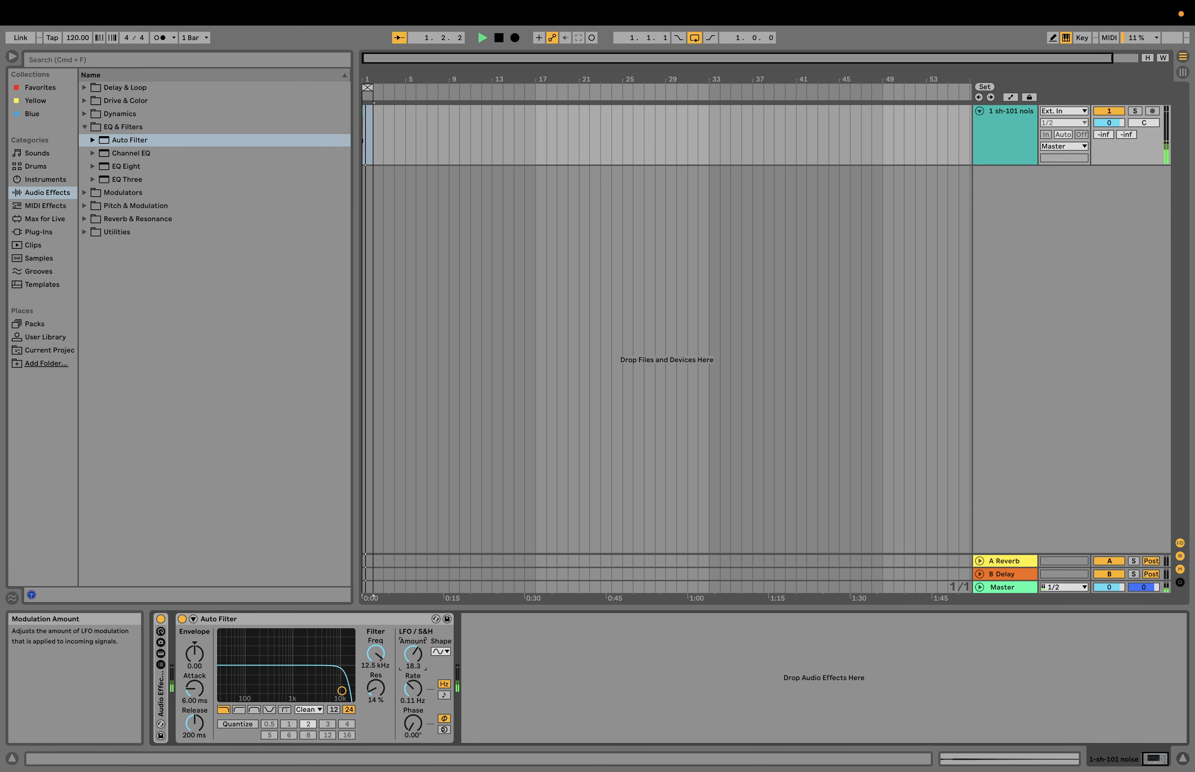
pyautogui.moveTo(341, 691); pyautogui.dragTo(267, 665)
# Step: Sync the Auto Filter's LFO to the tempo, with a sawtooth-down shape and a rate of 3/8
pyautogui.click(444, 697)
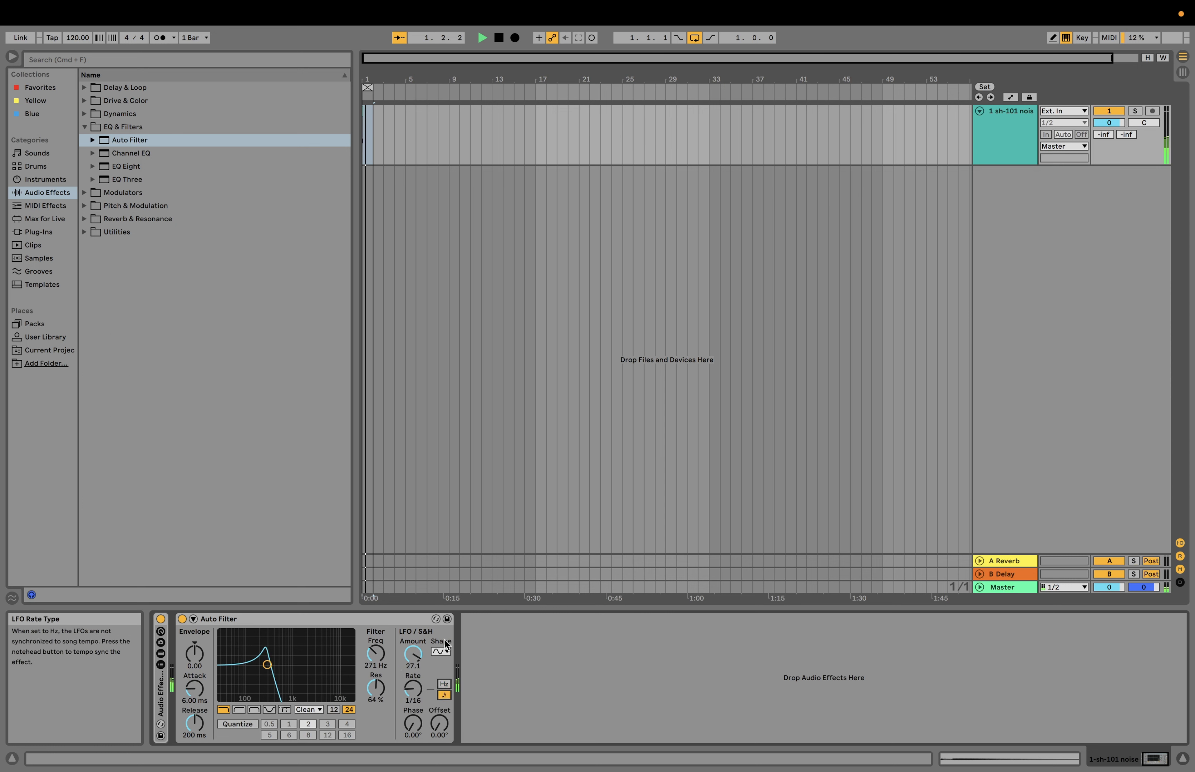
pyautogui.click(441, 652)
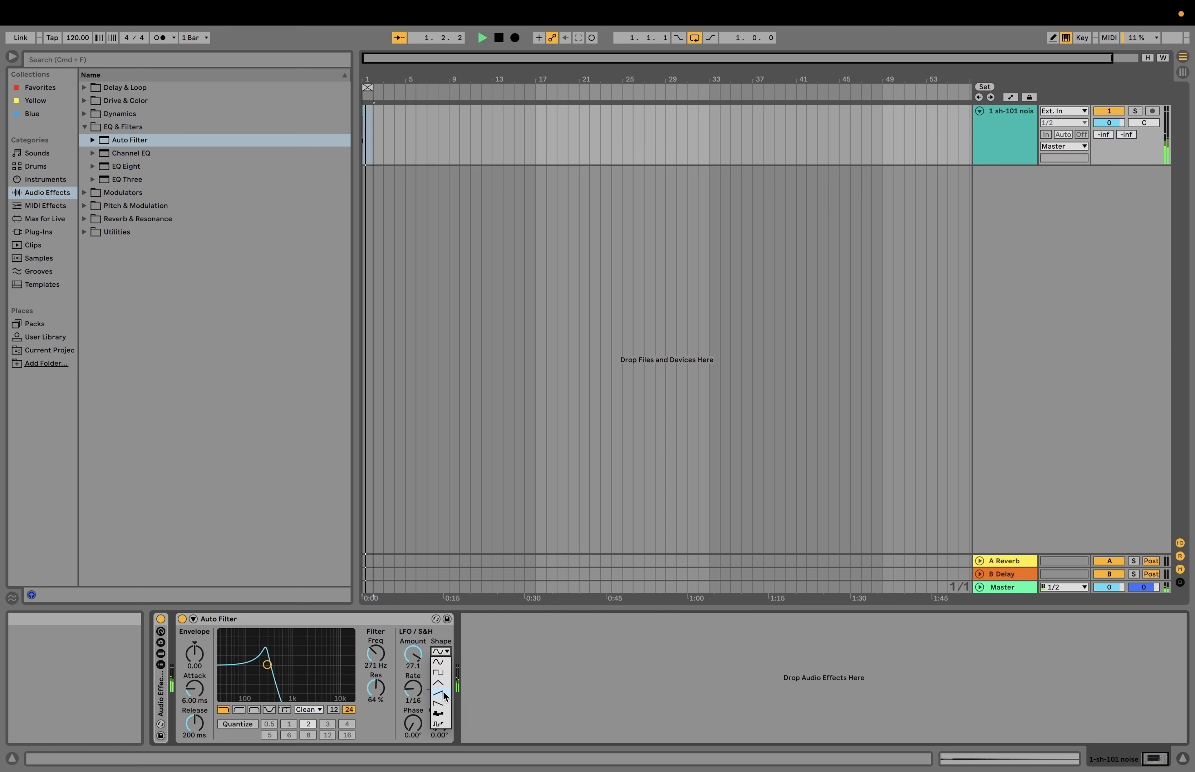
pyautogui.click(445, 696)
pyautogui.click(441, 652)
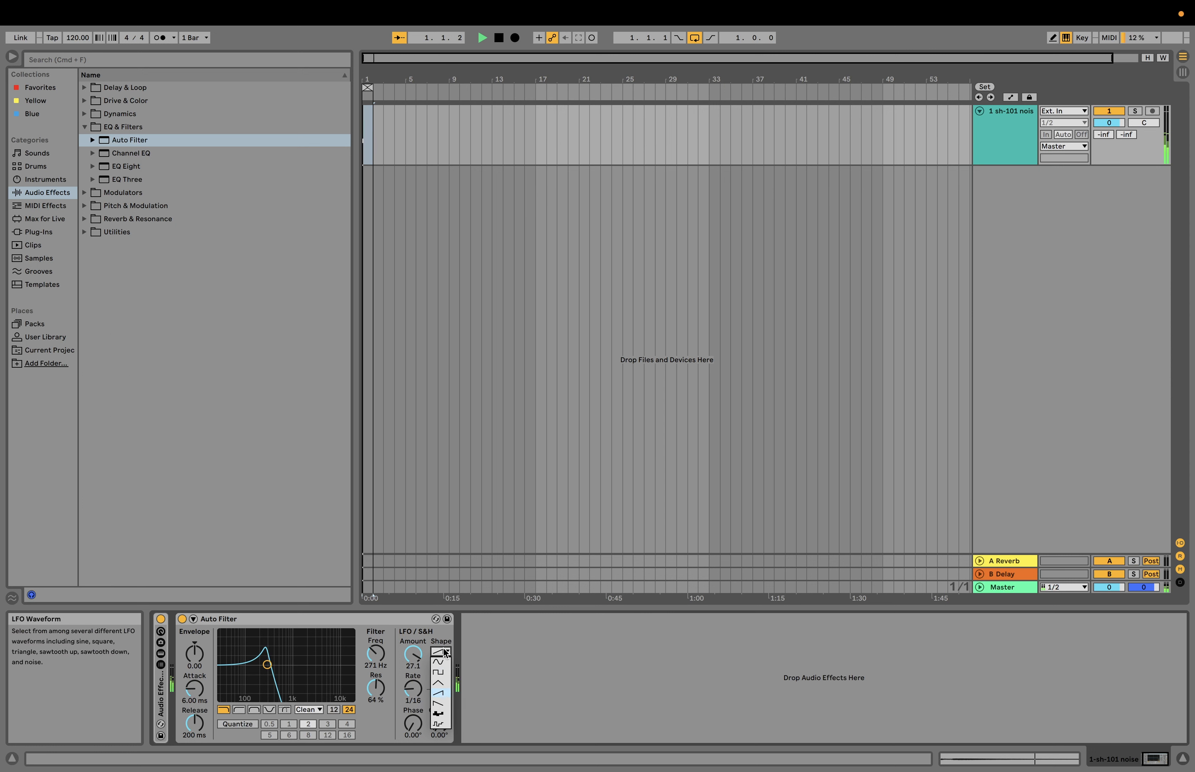
pyautogui.click(443, 705)
pyautogui.moveTo(413, 689); pyautogui.dragTo(413, 685)
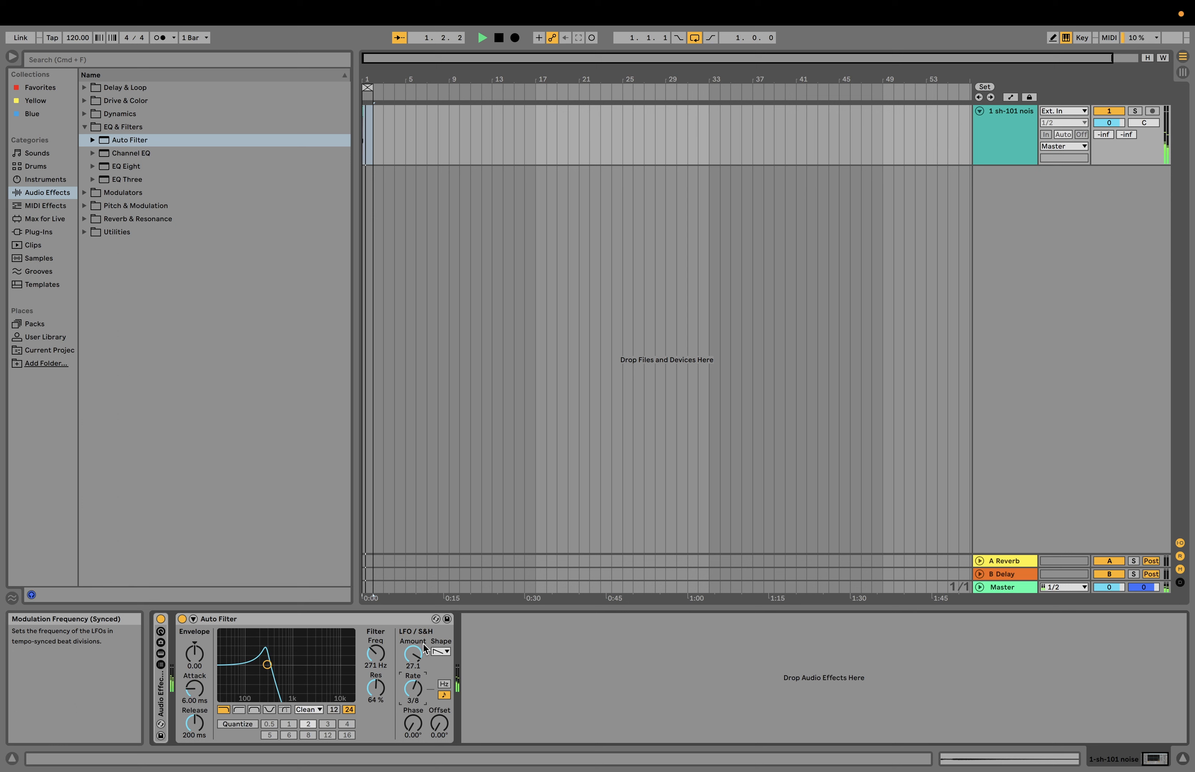
# Step: Duplicate the Auto Filter and set the copy's LFO rate to 5/16 and cutoff to 1.59 kHz
pyautogui.click(406, 622)
pyautogui.press('super+d')
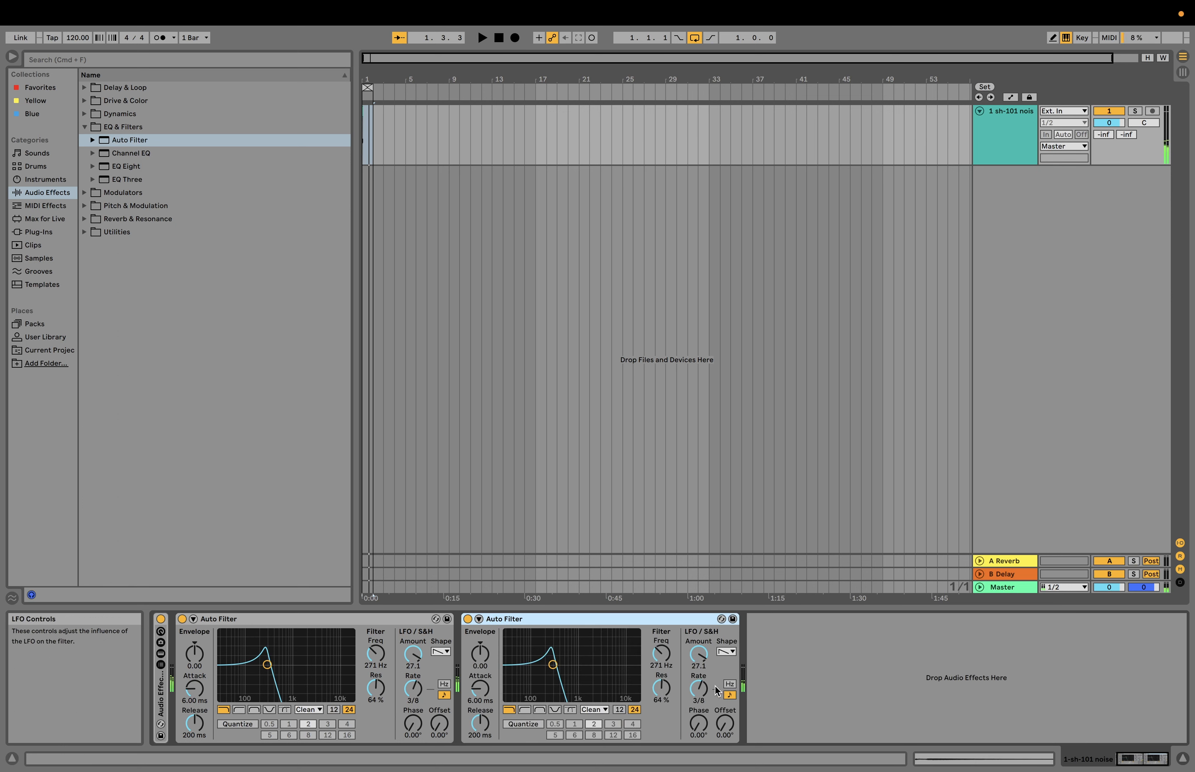
pyautogui.moveTo(698, 688); pyautogui.dragTo(698, 693)
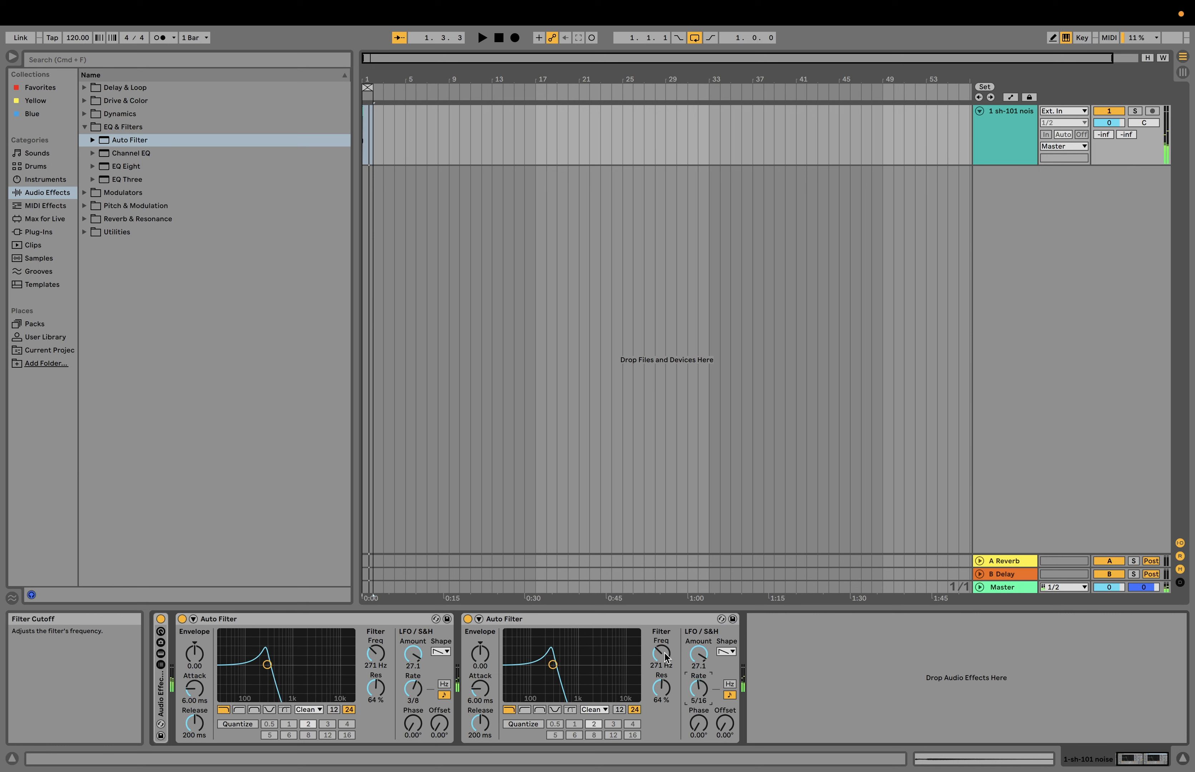
pyautogui.moveTo(663, 655); pyautogui.dragTo(663, 628)
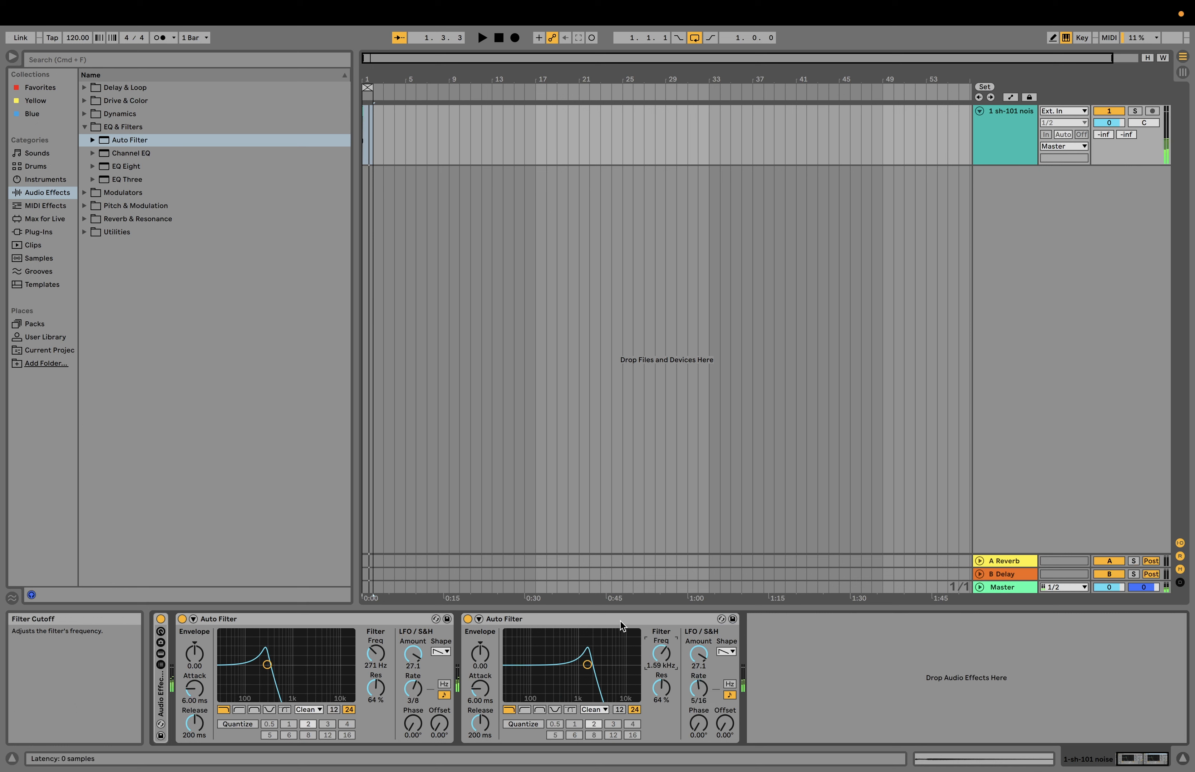
# Step: Duplicate the second Auto Filter and give the copy an LFO rate of 1/12 and a triangle shape
pyautogui.click(621, 621)
pyautogui.press('super+d')
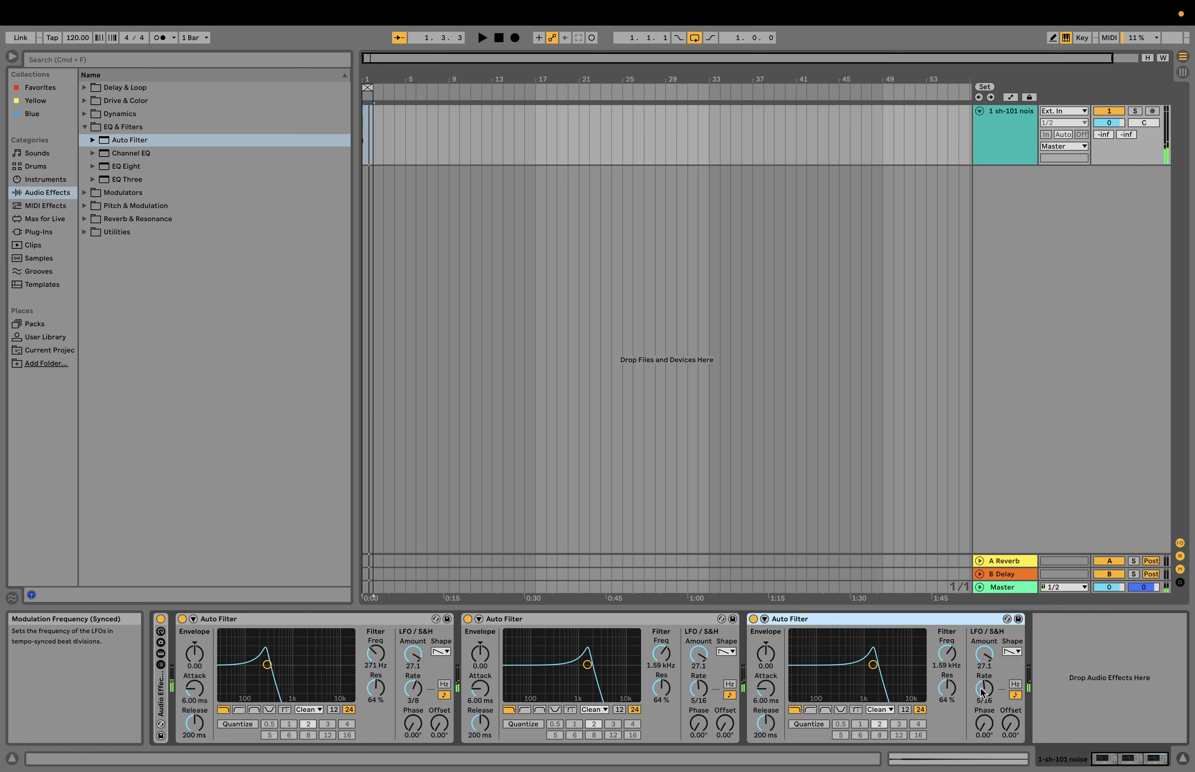
pyautogui.moveTo(984, 688); pyautogui.dragTo(984, 676)
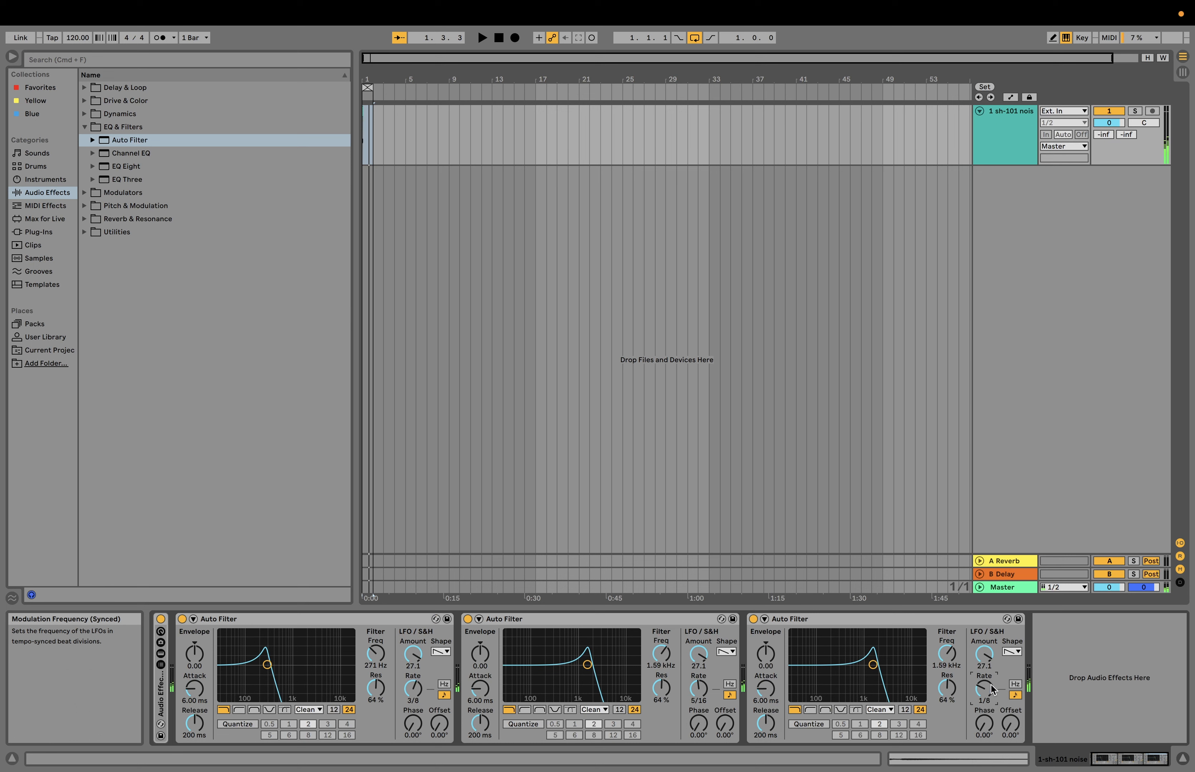
pyautogui.click(1019, 651)
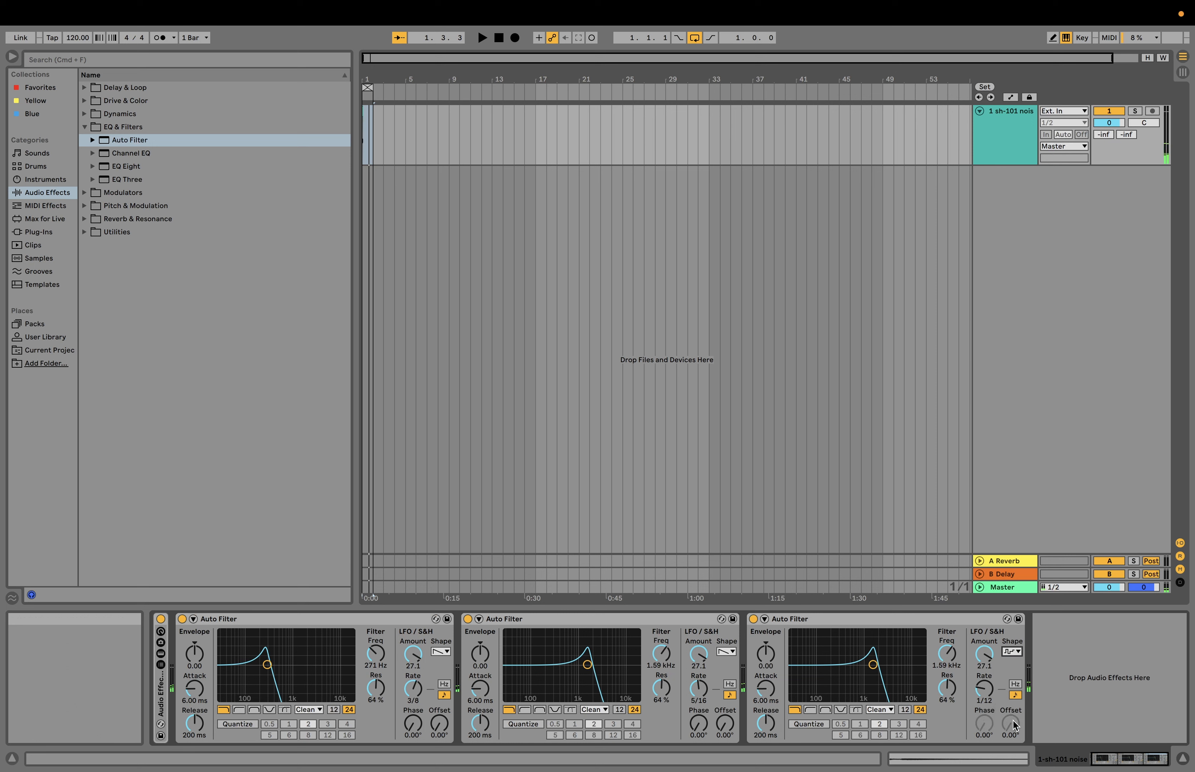
pyautogui.click(1013, 721)
pyautogui.click(1012, 651)
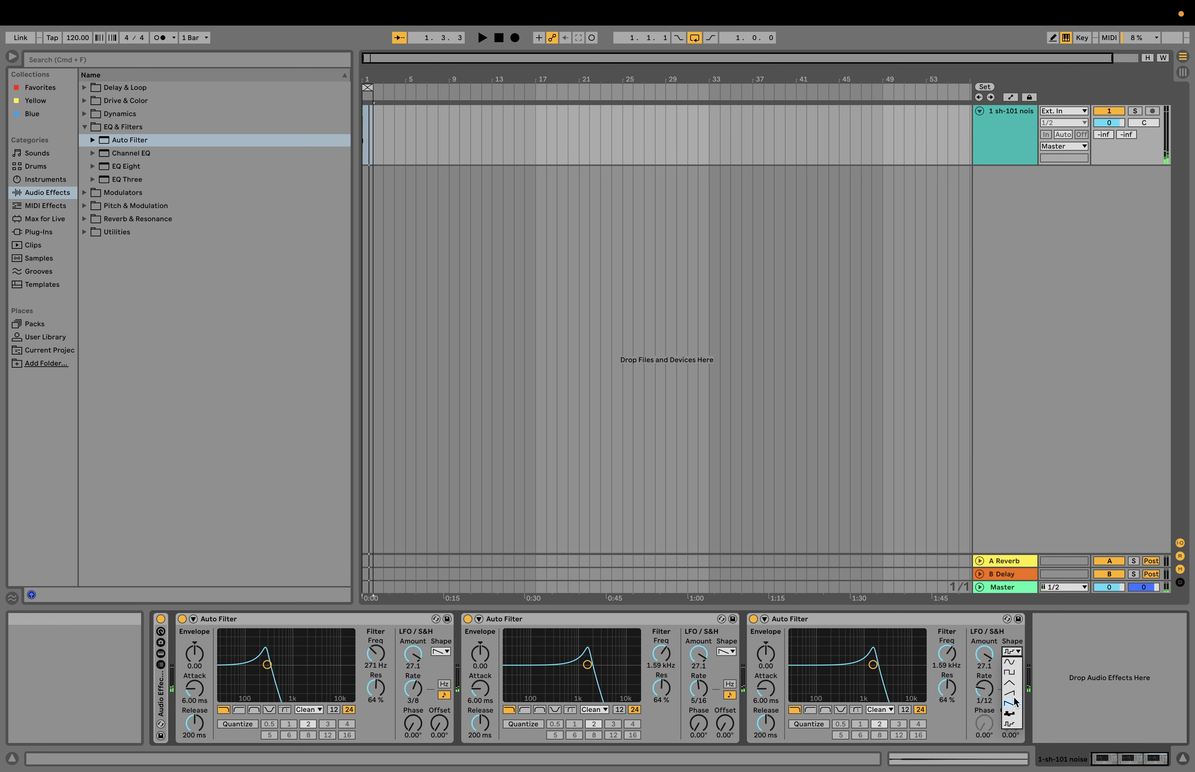
pyautogui.click(1014, 684)
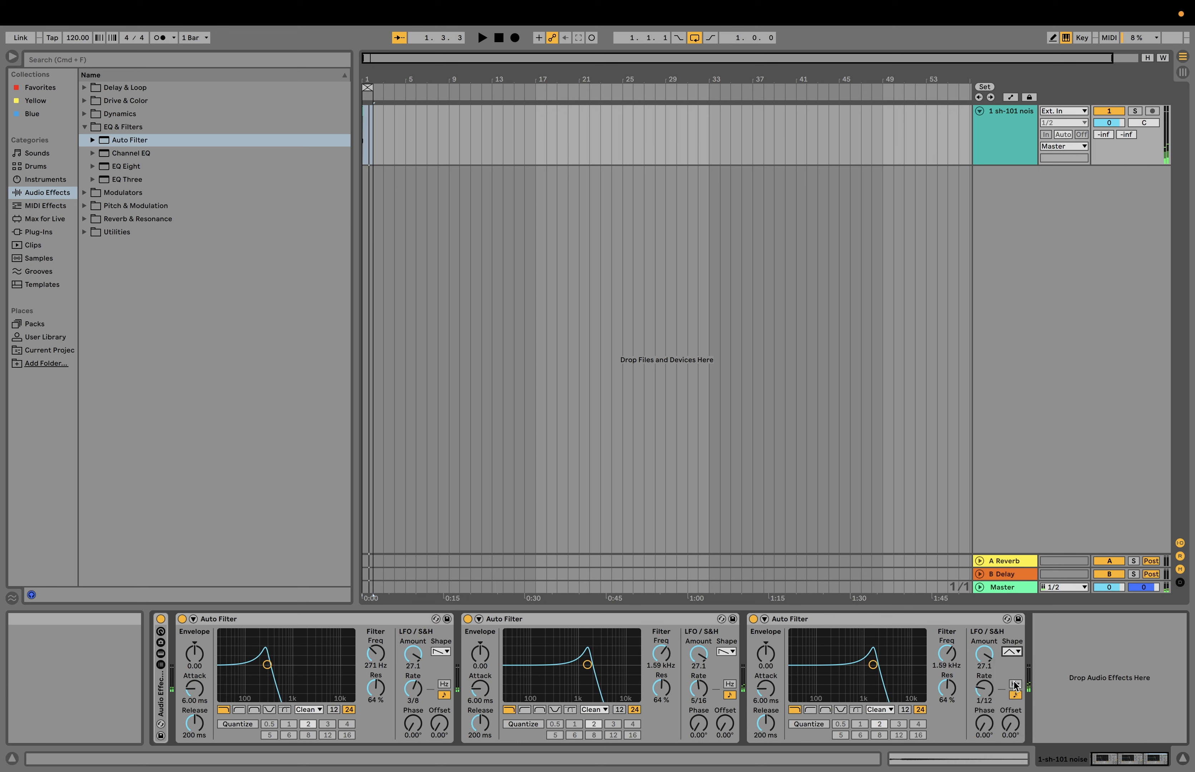
# Step: Play the loop and duplicate all three Auto Filters together
pyautogui.click(921, 619)
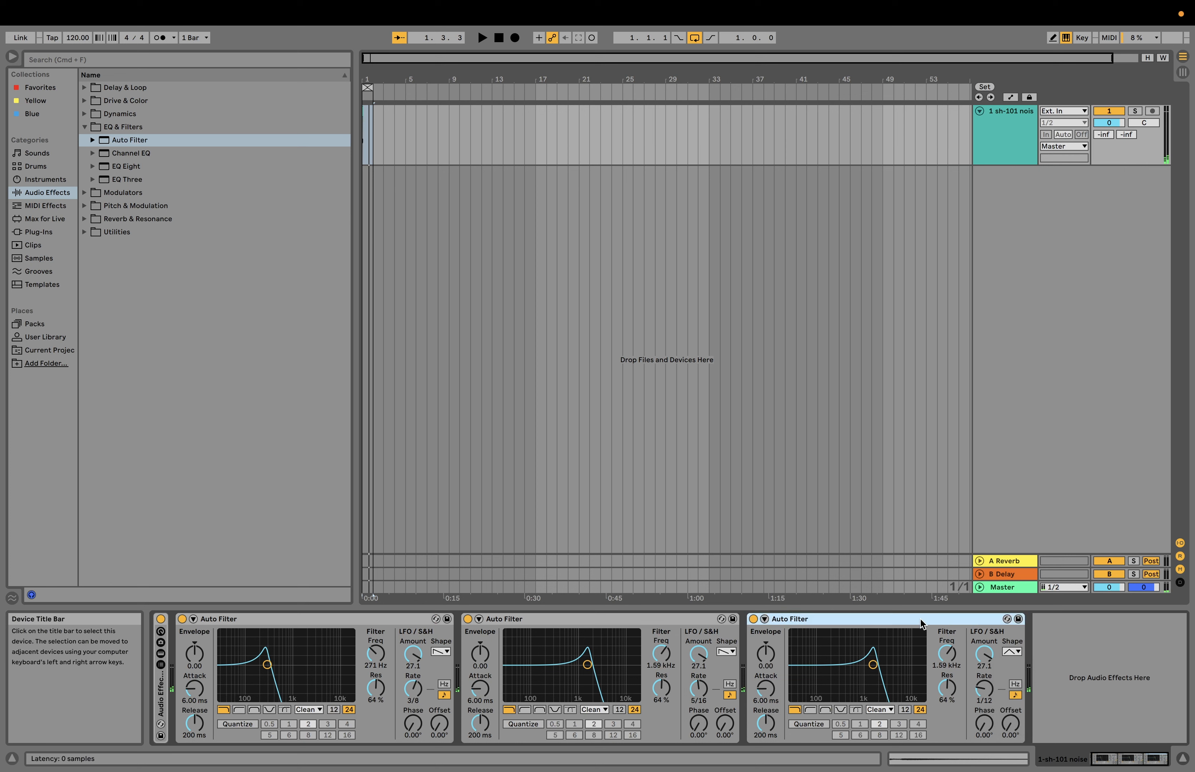
pyautogui.keyDown('shift'); pyautogui.click(321, 618); pyautogui.keyUp('shift')
pyautogui.press('space')
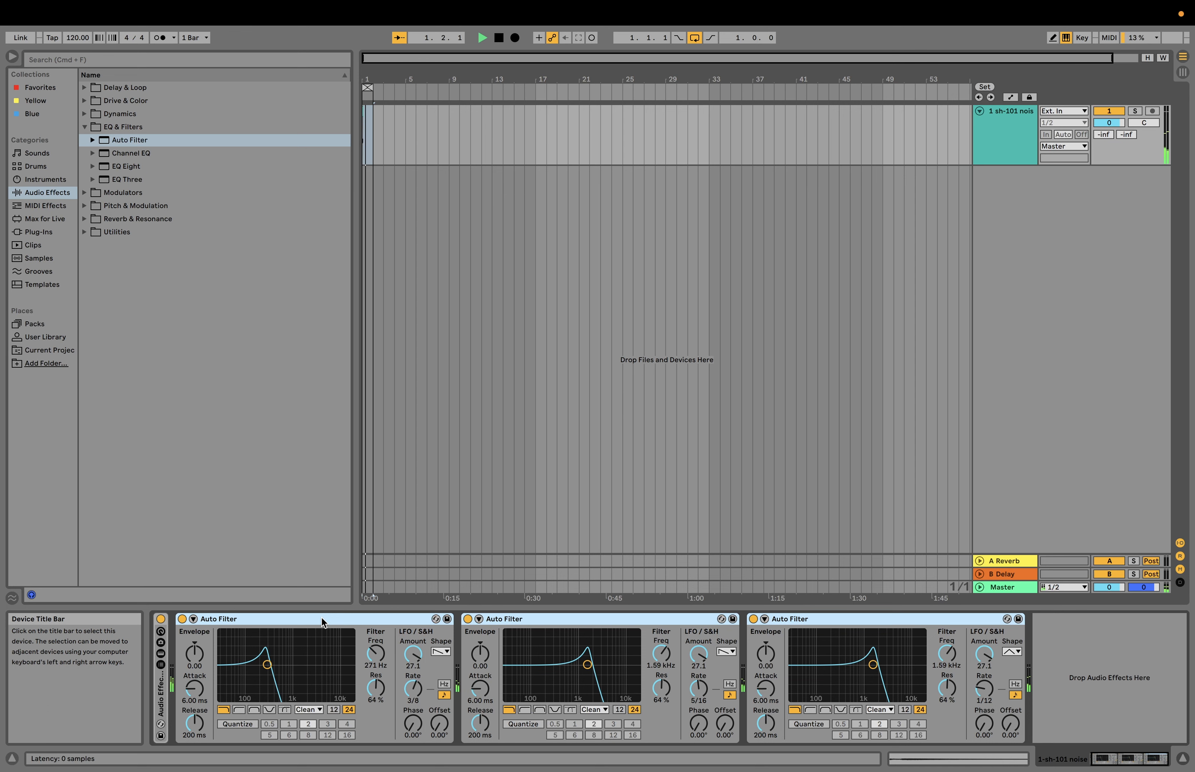
pyautogui.press('super+d')
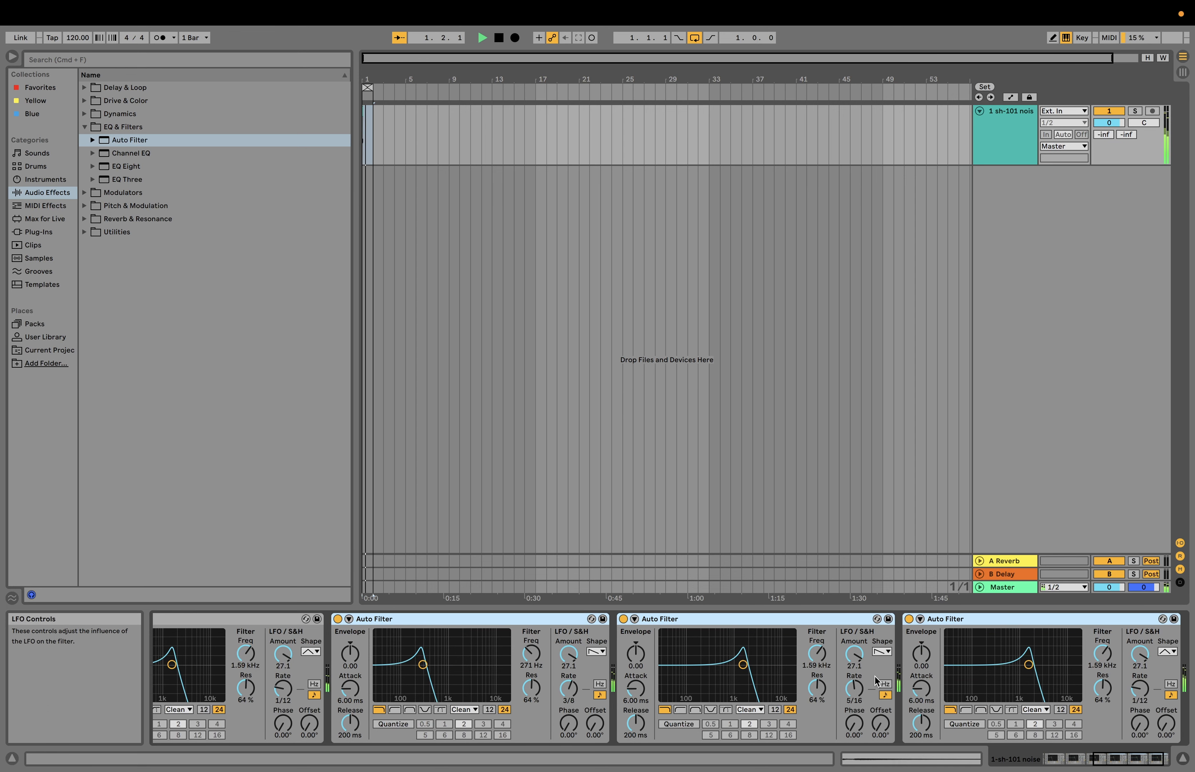
# Step: Set cutoff and resonance of the three new Auto Filters to 513 Hz/52 %, 1.60 kHz/49 % and 1.54 kHz/41 %, in chain order
pyautogui.hscroll(2, 876, 682)
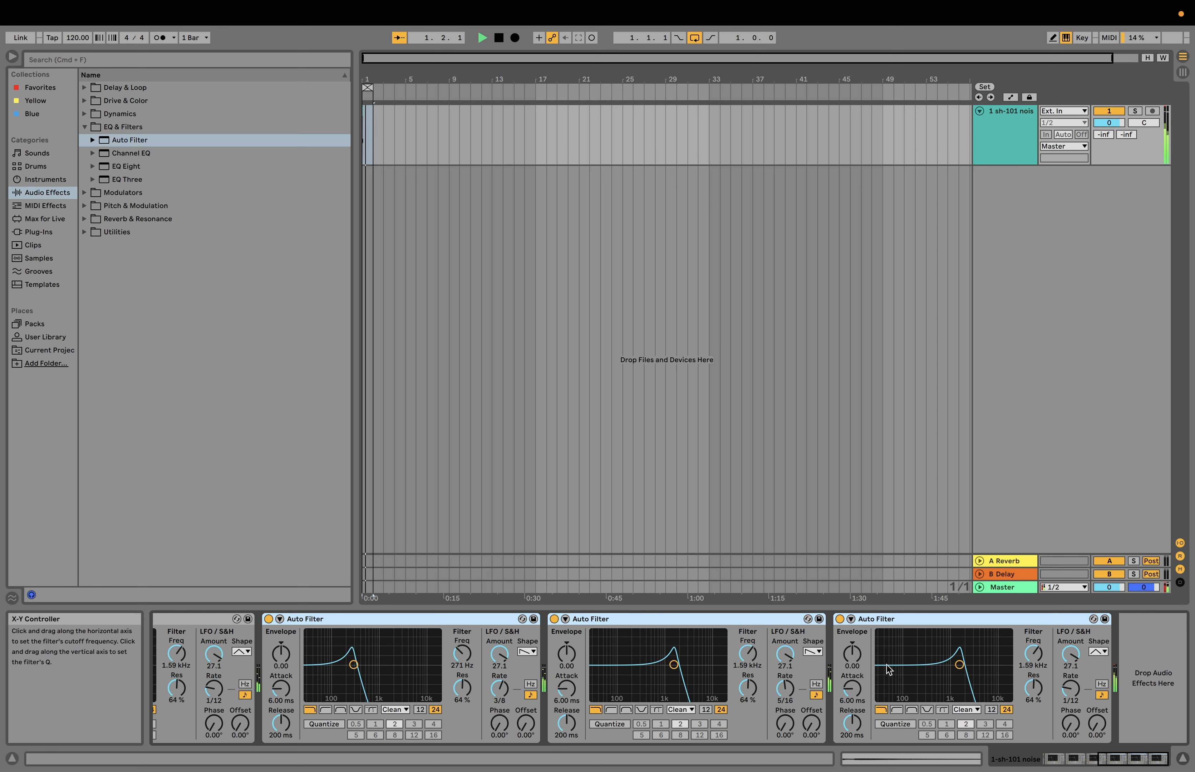
pyautogui.moveTo(959, 665); pyautogui.dragTo(959, 677)
pyautogui.moveTo(647, 677); pyautogui.dragTo(648, 685)
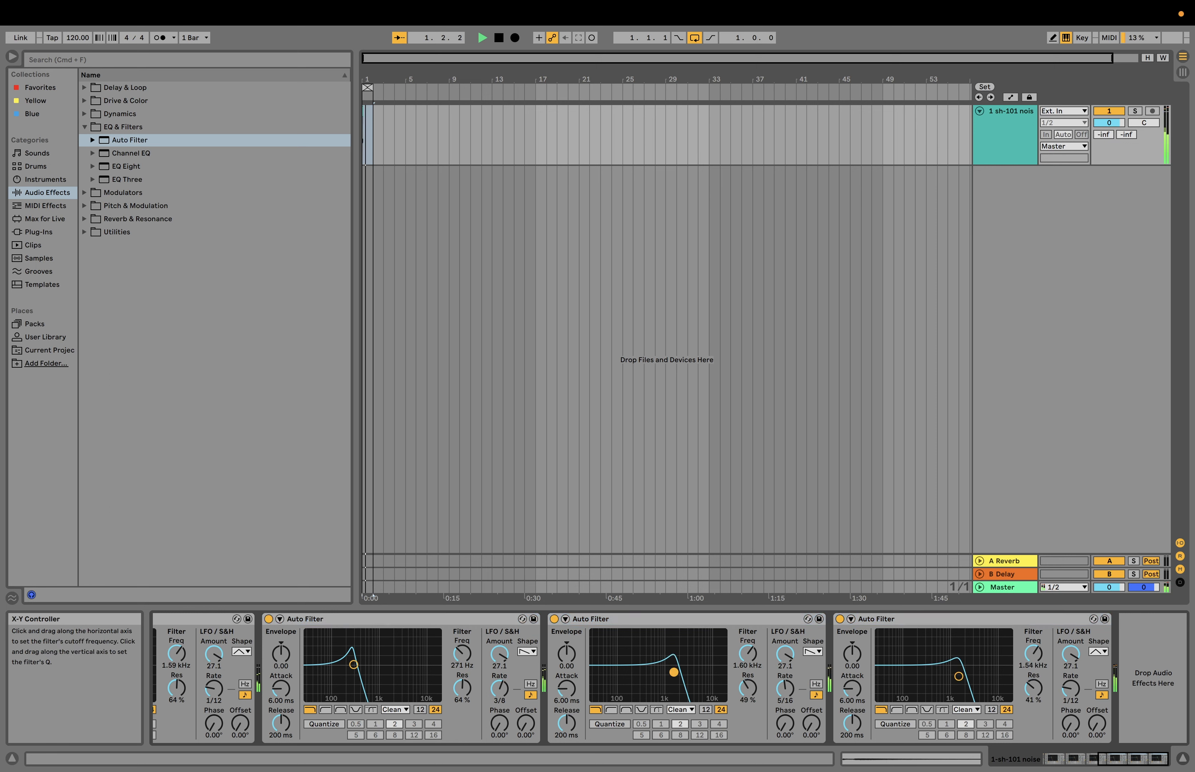
pyautogui.moveTo(362, 667); pyautogui.dragTo(367, 671)
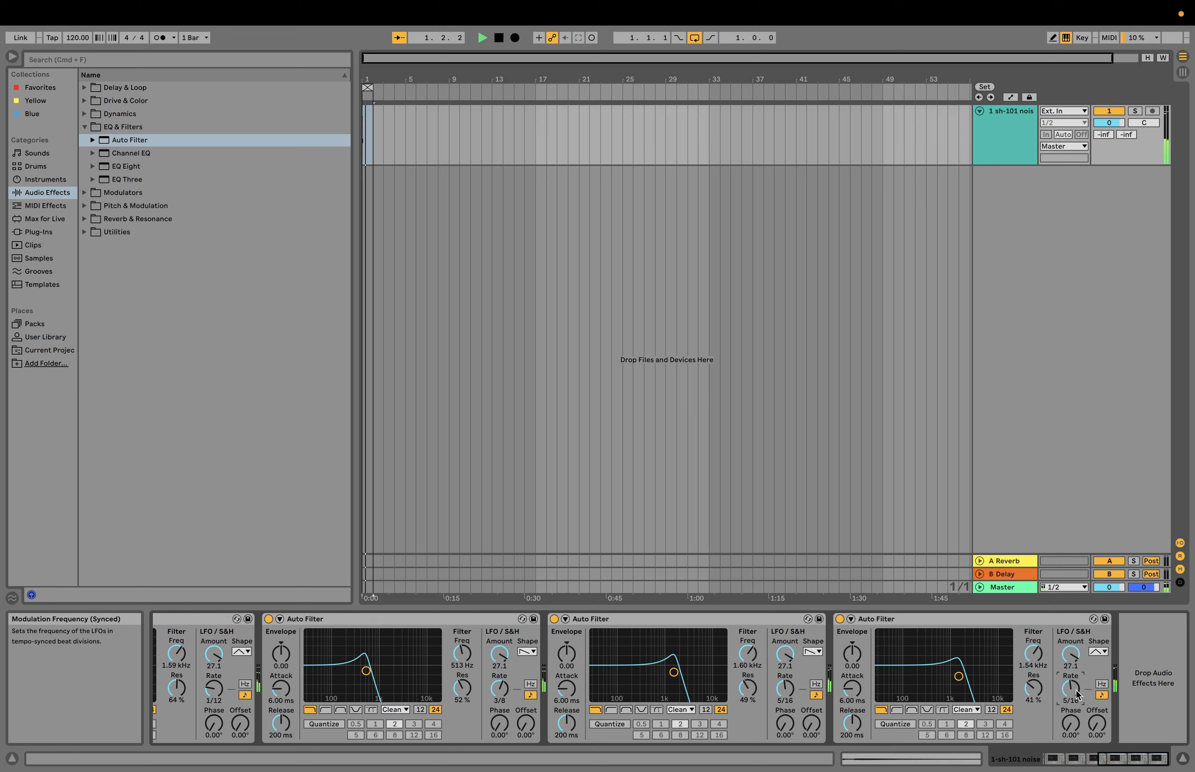
# Step: Set the last filter's LFO rate to 5/16 and the three copies' phase/offset to 189°/123°, 31.4°/231° and 60.0°/146°
pyautogui.moveTo(1097, 723); pyautogui.dragTo(1071, 713)
pyautogui.moveTo(786, 723); pyautogui.dragTo(811, 692)
pyautogui.moveTo(499, 723); pyautogui.dragTo(526, 711)
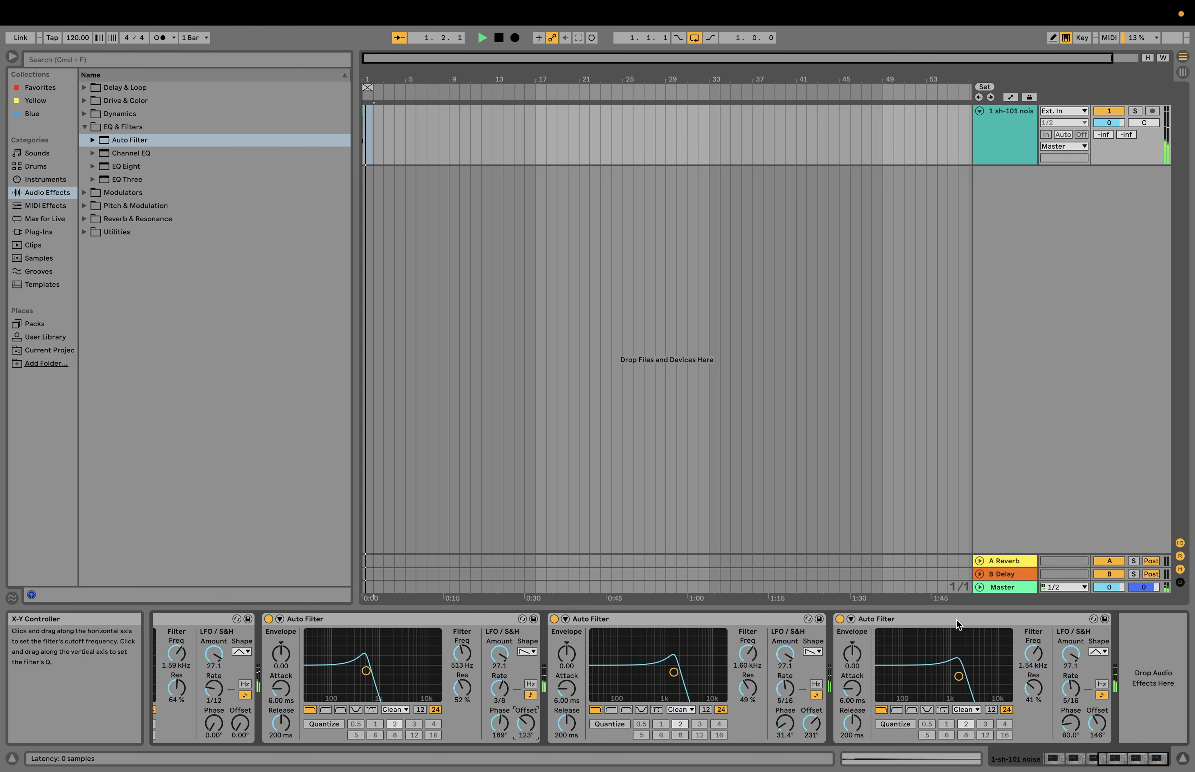
# Step: Group all six Auto Filters into one Audio Effect Rack and collapse the rack
pyautogui.click(945, 619)
pyautogui.hscroll(-3, 745, 681)
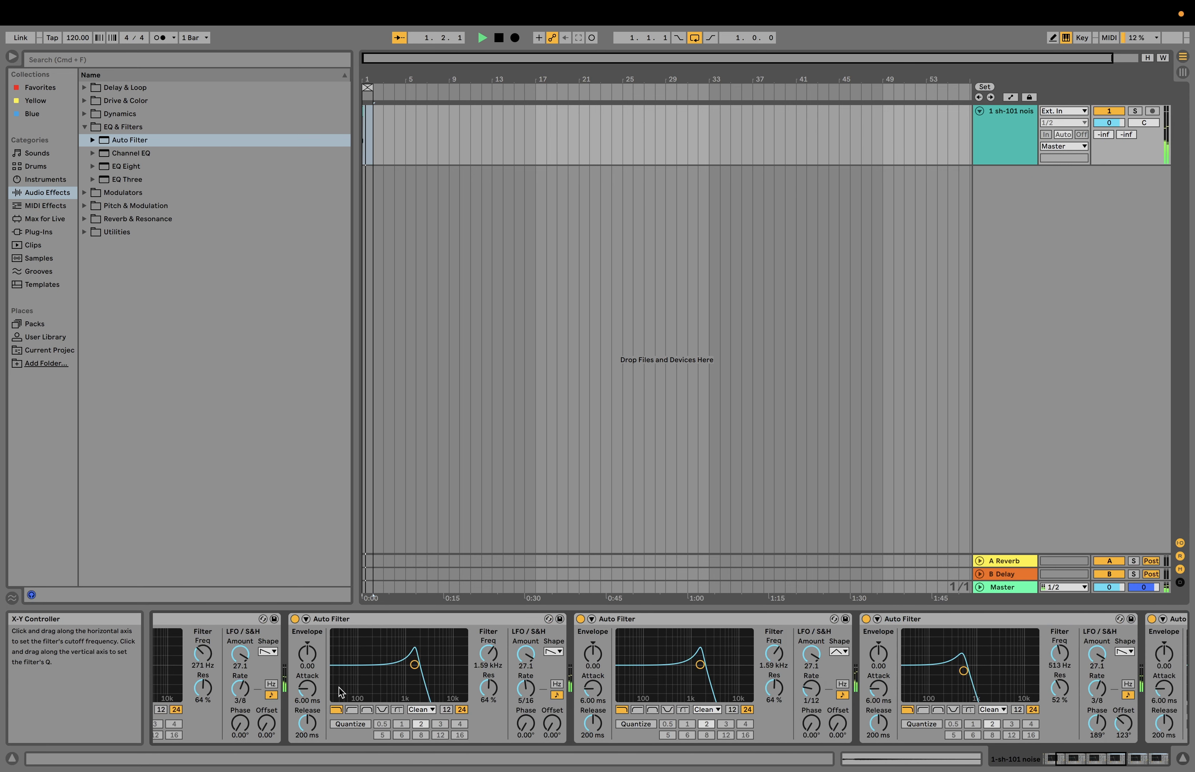
pyautogui.hscroll(-3, 339, 688)
pyautogui.click(405, 623)
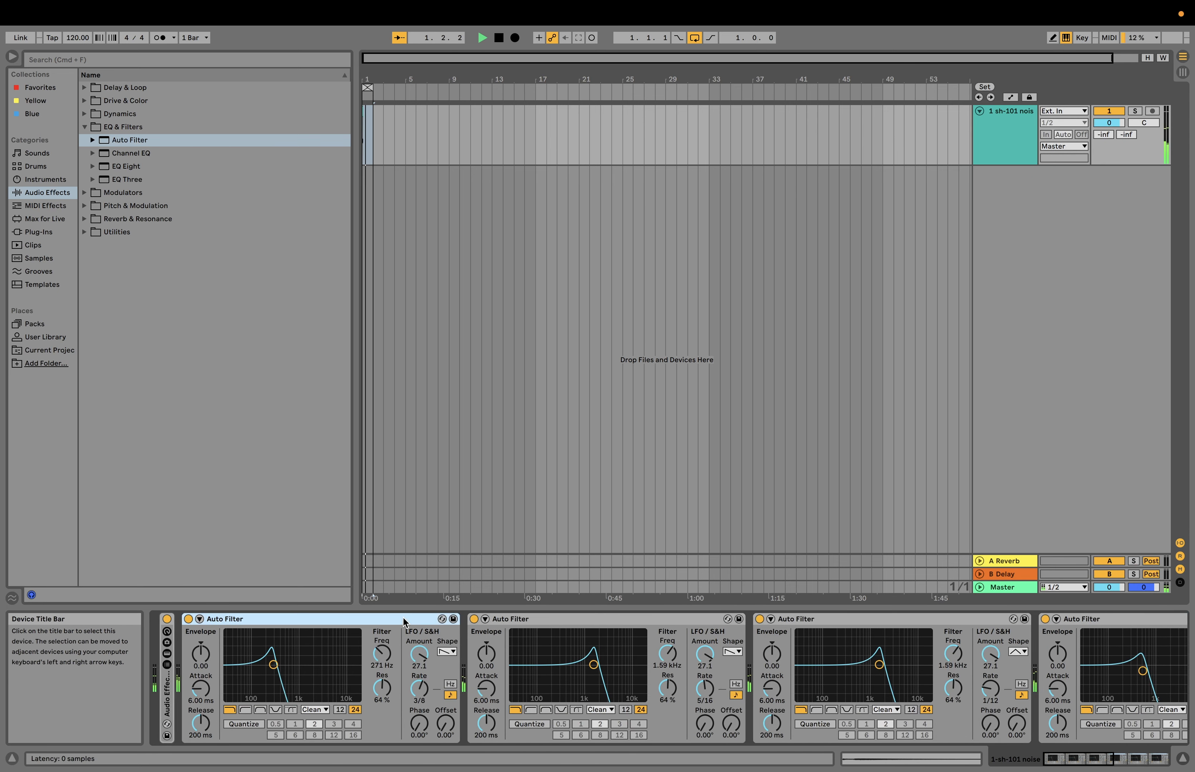
pyautogui.click(610, 617)
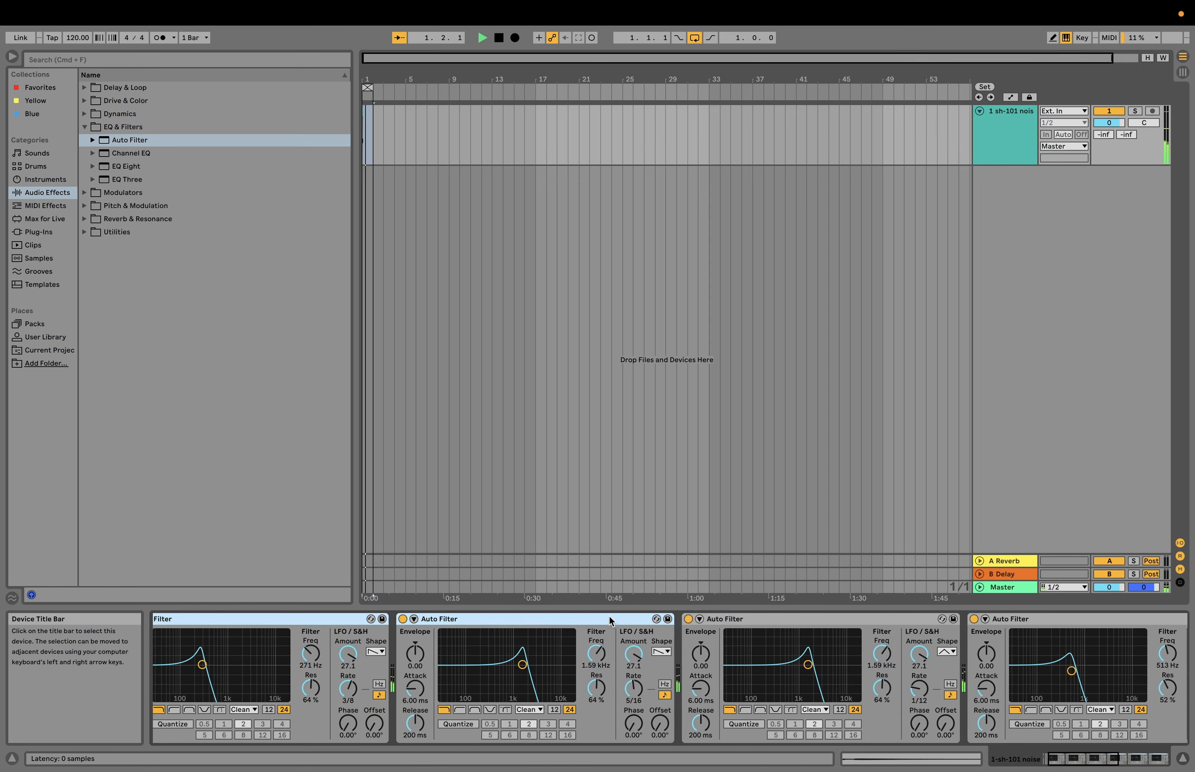
pyautogui.click(613, 622)
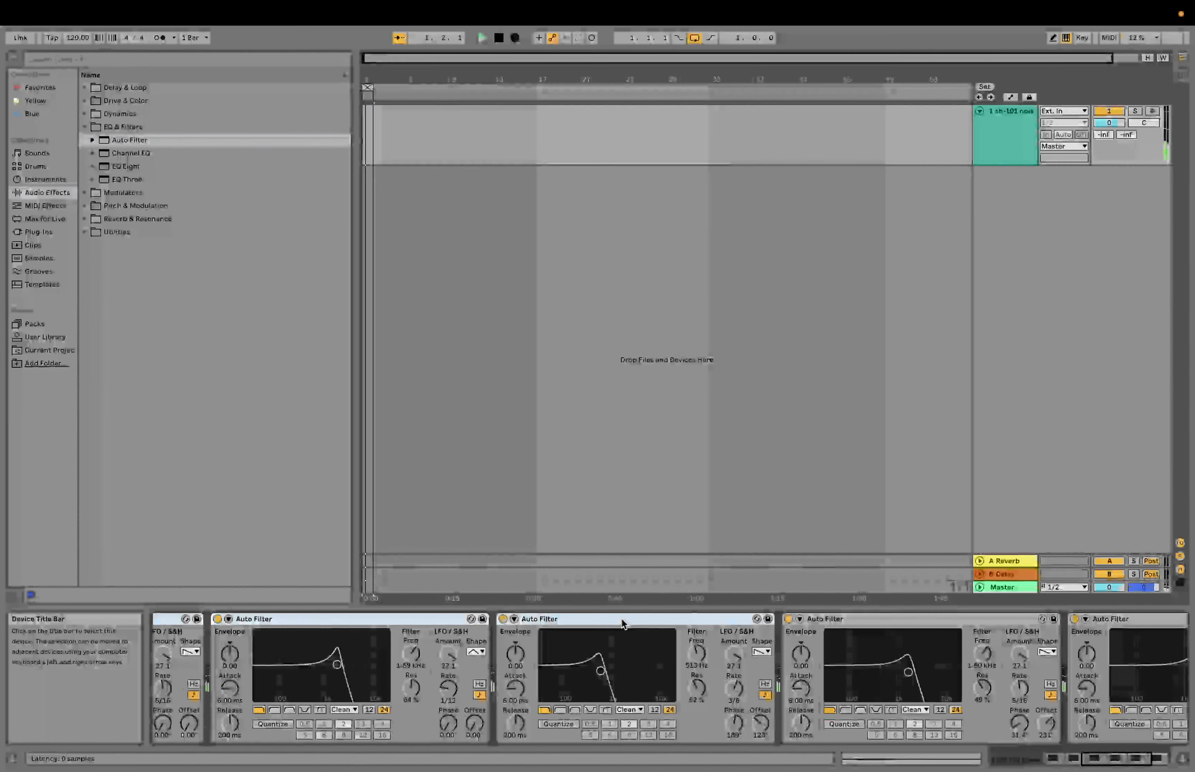
pyautogui.click(872, 620)
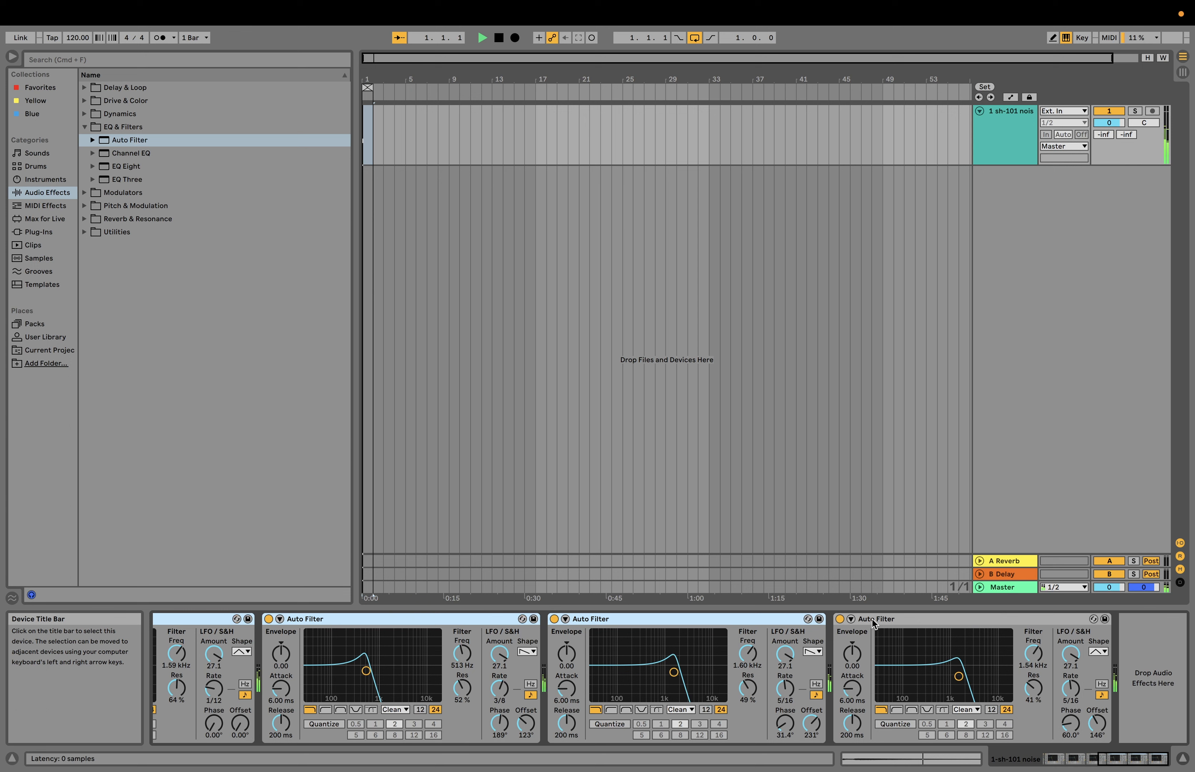
pyautogui.click(906, 618)
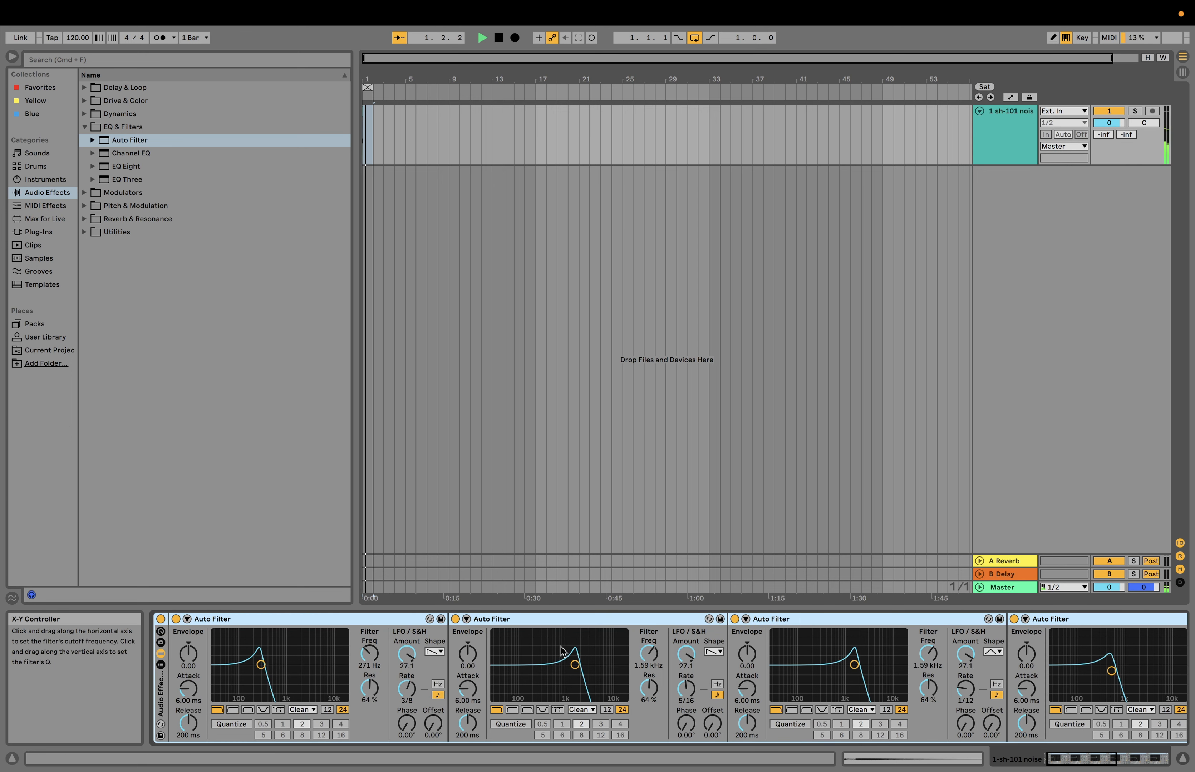
pyautogui.hscroll(-1, 561, 647)
pyautogui.doubleClick(188, 691)
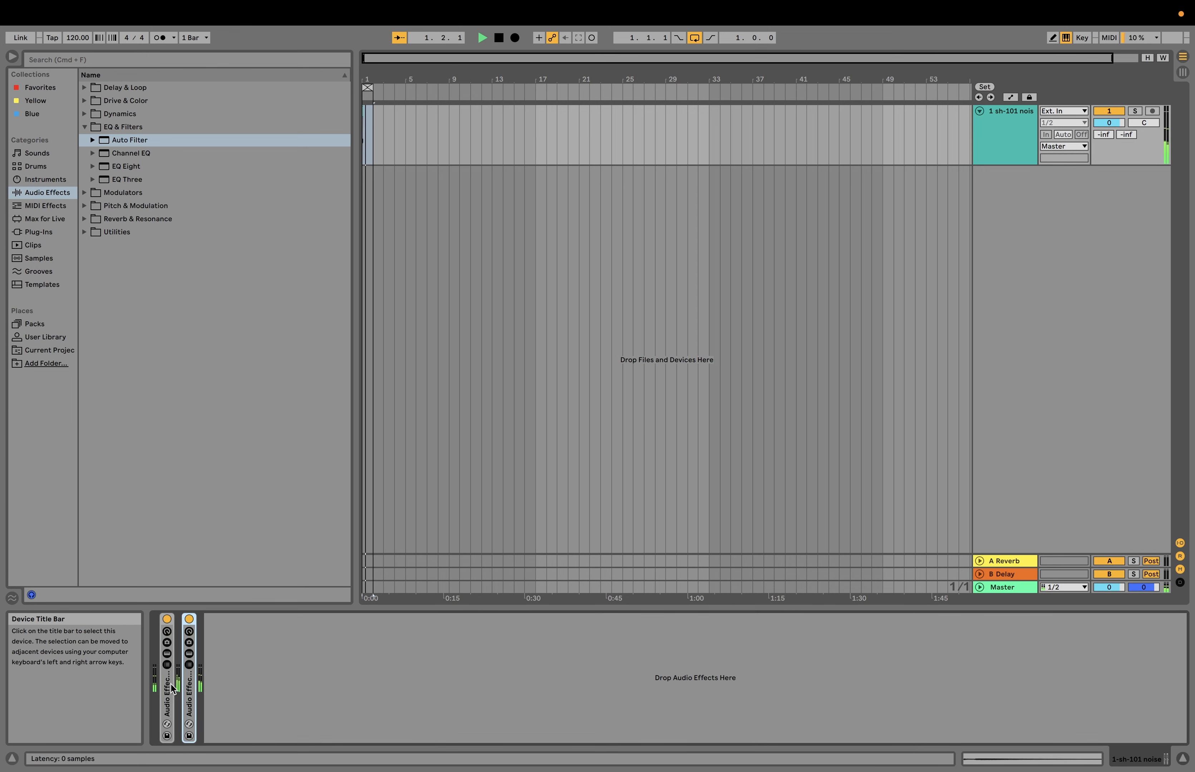
# Step: Try a copy of the Delay rack after the Auto Filter rack, and delete the copy
pyautogui.click(172, 689)
pyautogui.moveTo(170, 691); pyautogui.dragTo(243, 686)
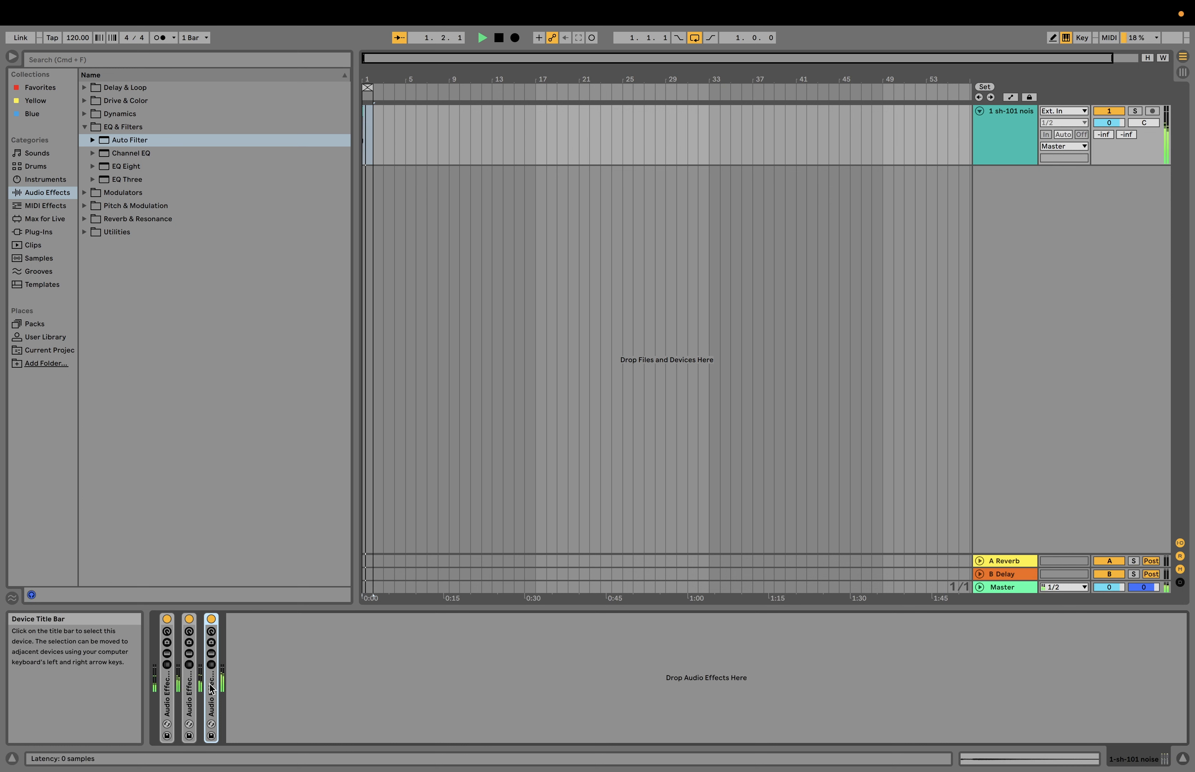
pyautogui.press('Delete')
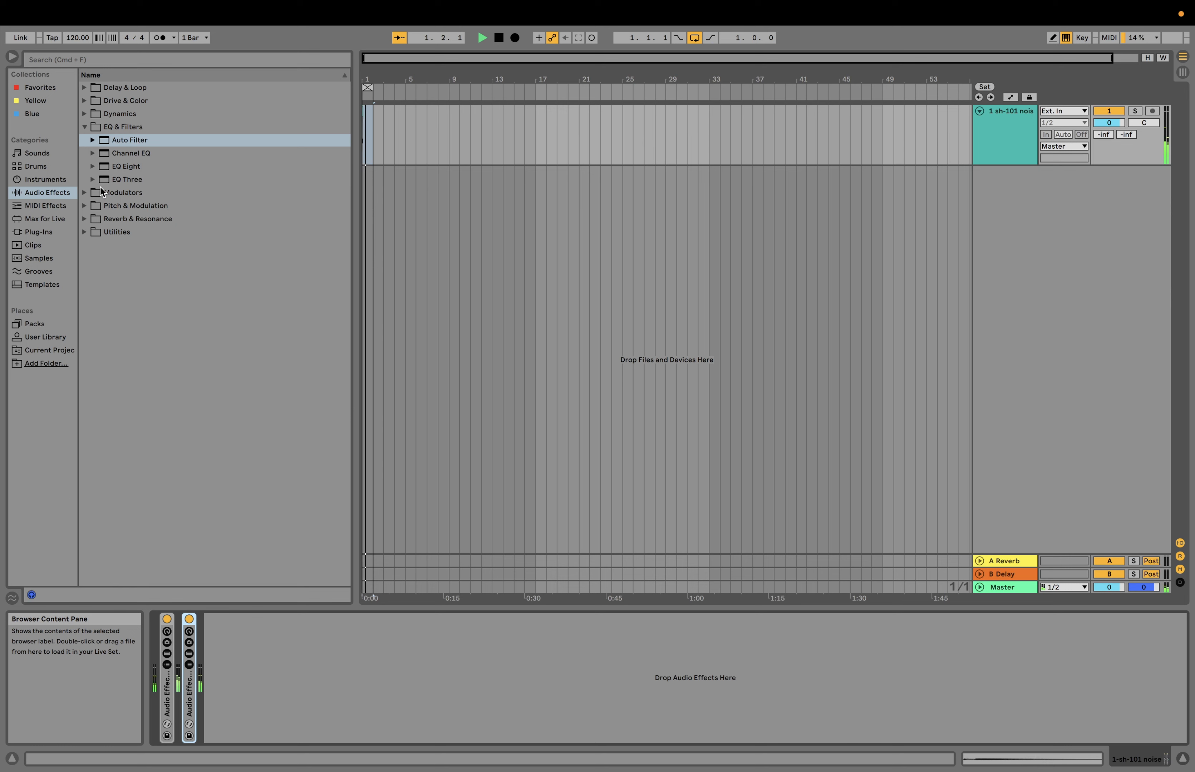
# Step: Add a Reverb after the Auto Filter rack and set its decay time to 495 ms
pyautogui.click(84, 219)
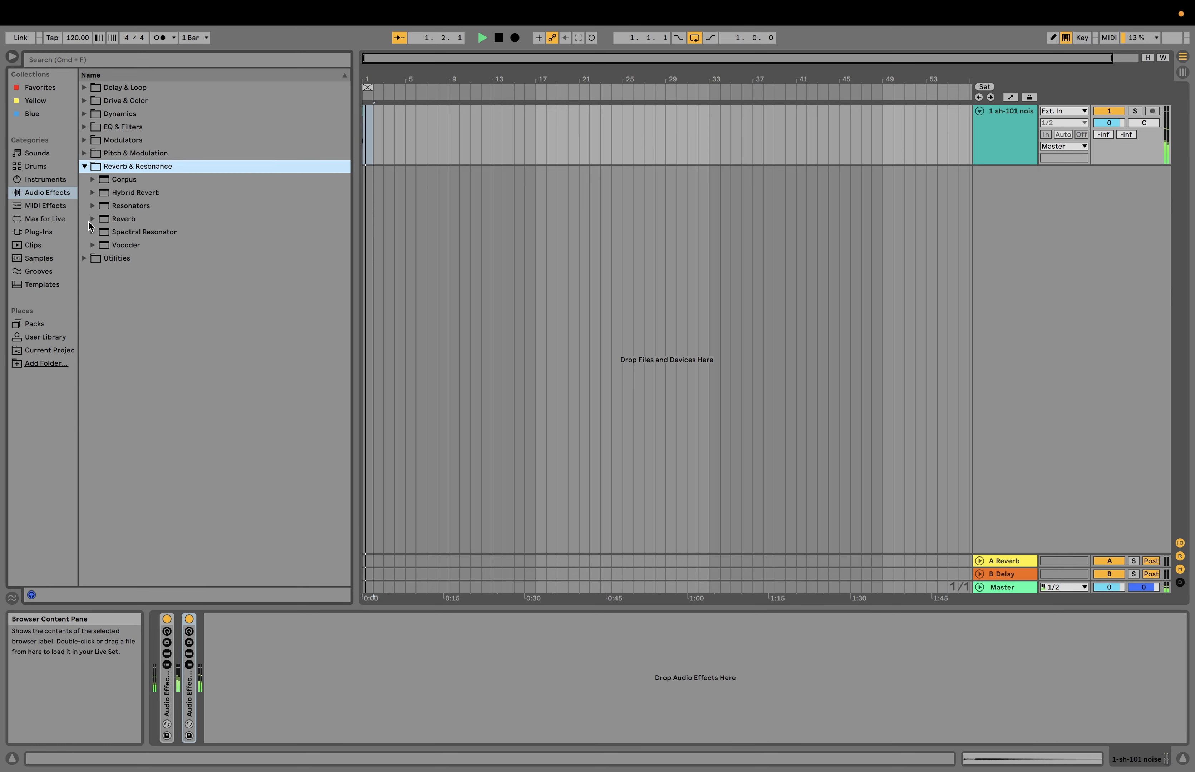
pyautogui.doubleClick(111, 221)
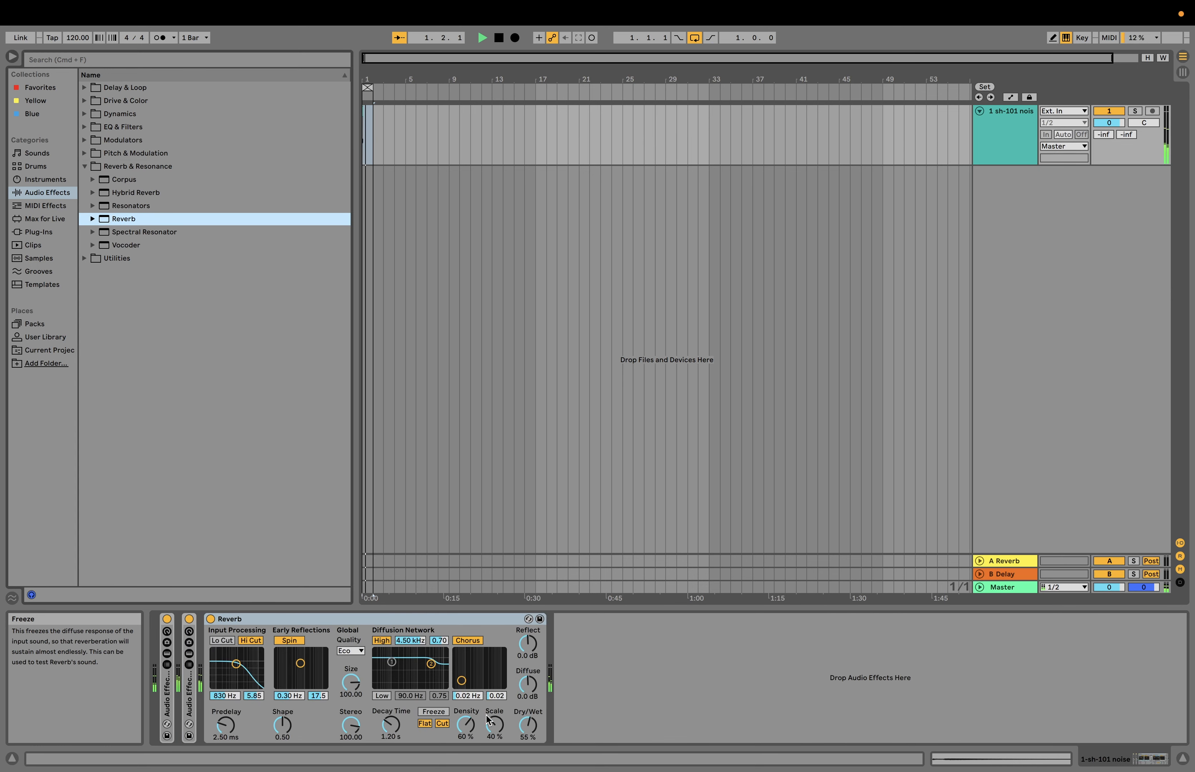
pyautogui.moveTo(391, 725); pyautogui.dragTo(391, 741)
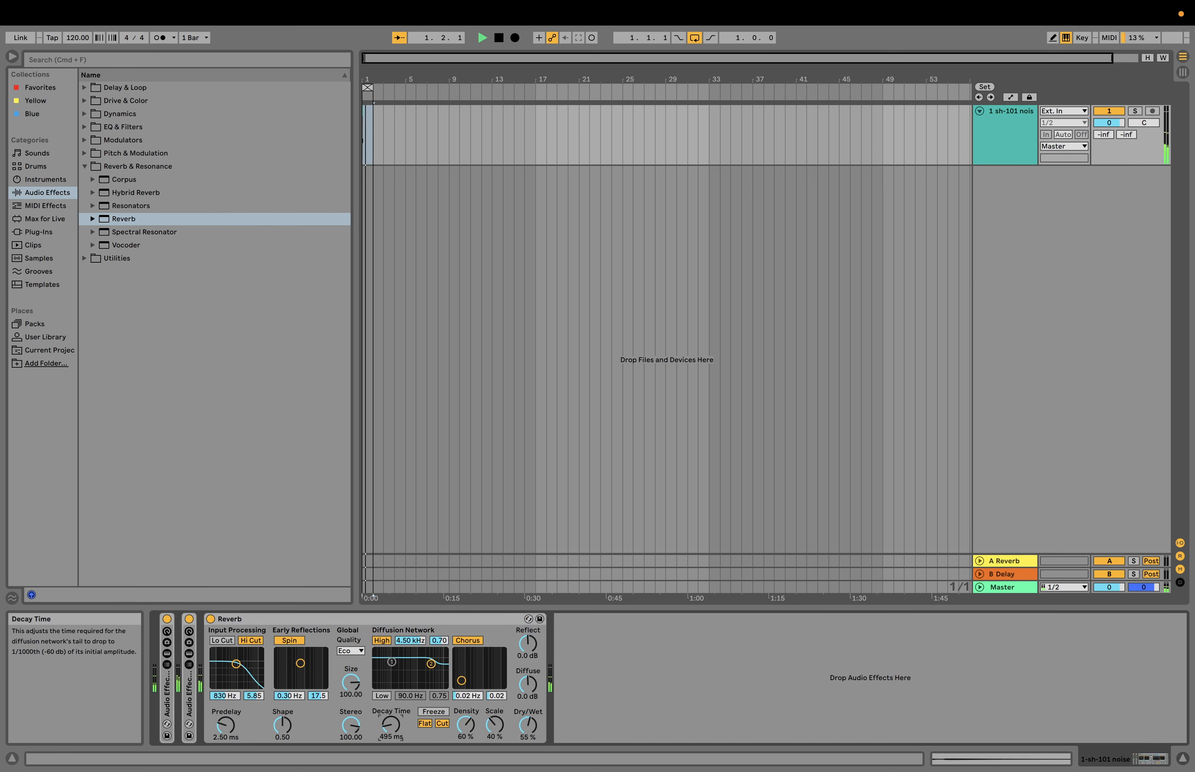
# Step: Set the Reverb's dry/wet to 83 % and duplicate the device several times in a row
pyautogui.moveTo(528, 725); pyautogui.dragTo(528, 697)
pyautogui.click(420, 617)
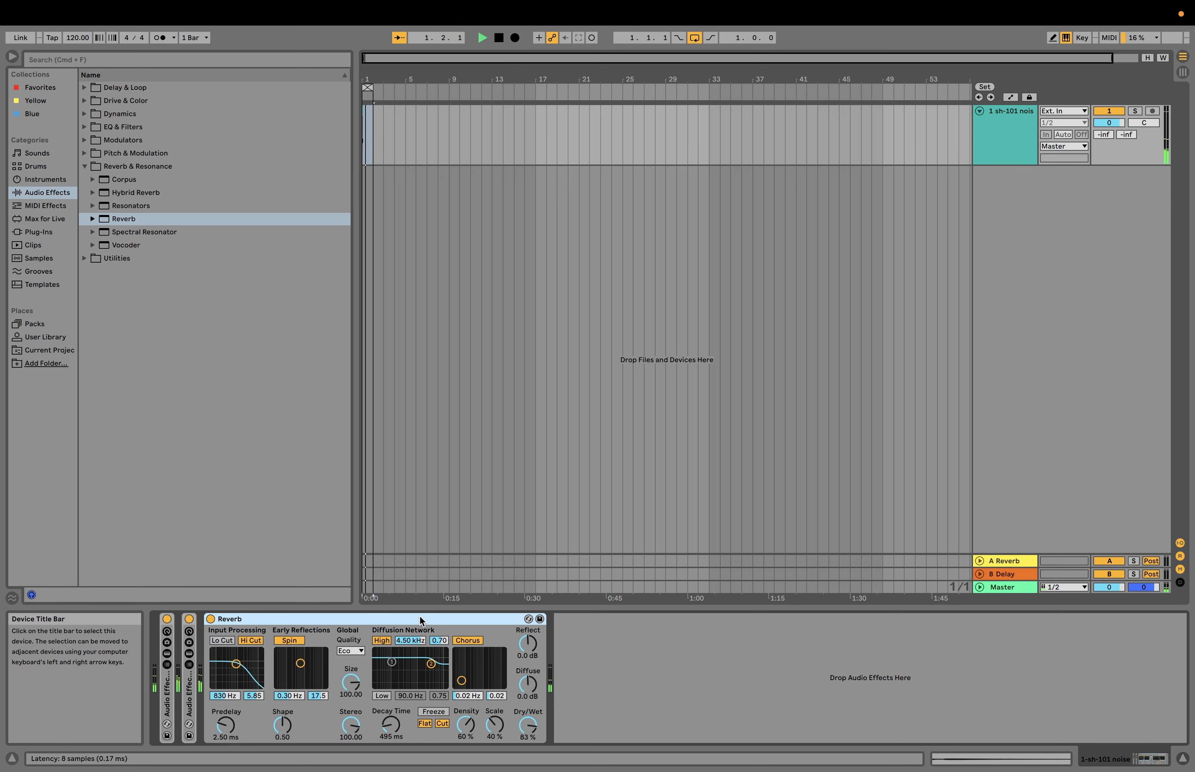
pyautogui.press('super+d')
pyautogui.press('super+d')
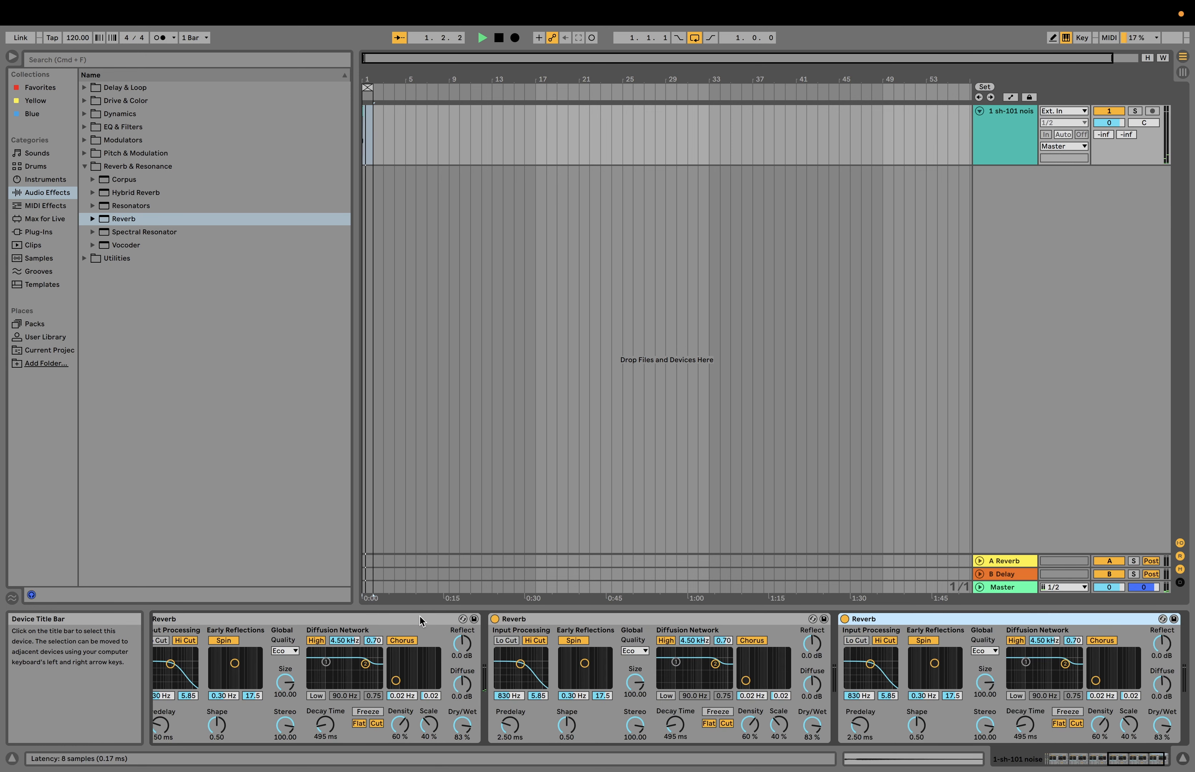
pyautogui.press('super+d')
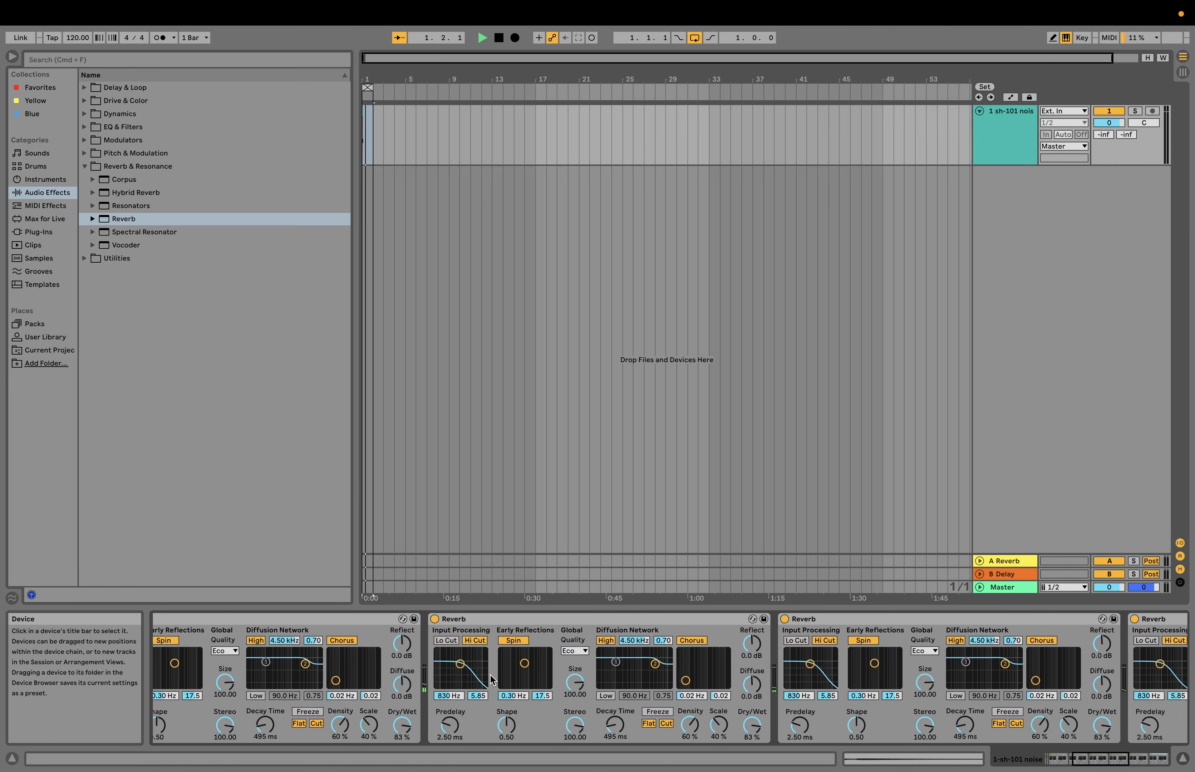
pyautogui.hscroll(-5, 493, 680)
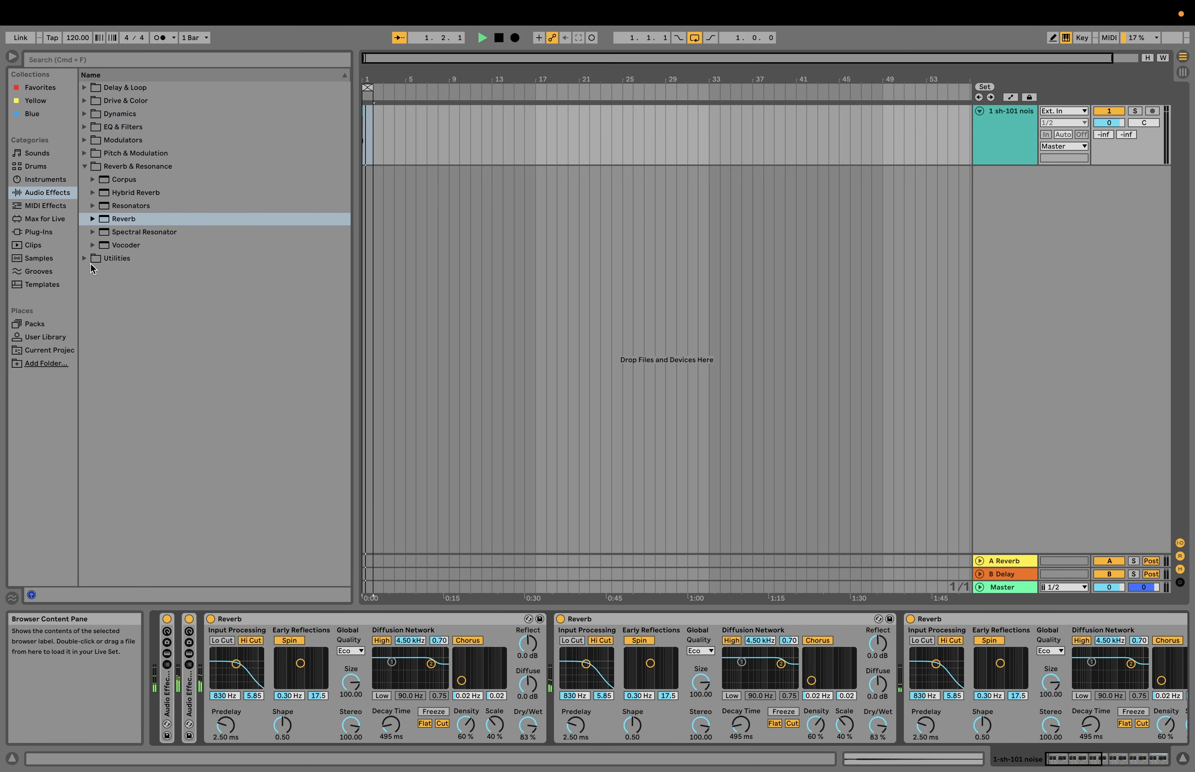
# Step: Insert a Utility between the Auto Filter rack and the first Reverb, with its gain at 22.2 dB
pyautogui.click(97, 259)
pyautogui.click(119, 245)
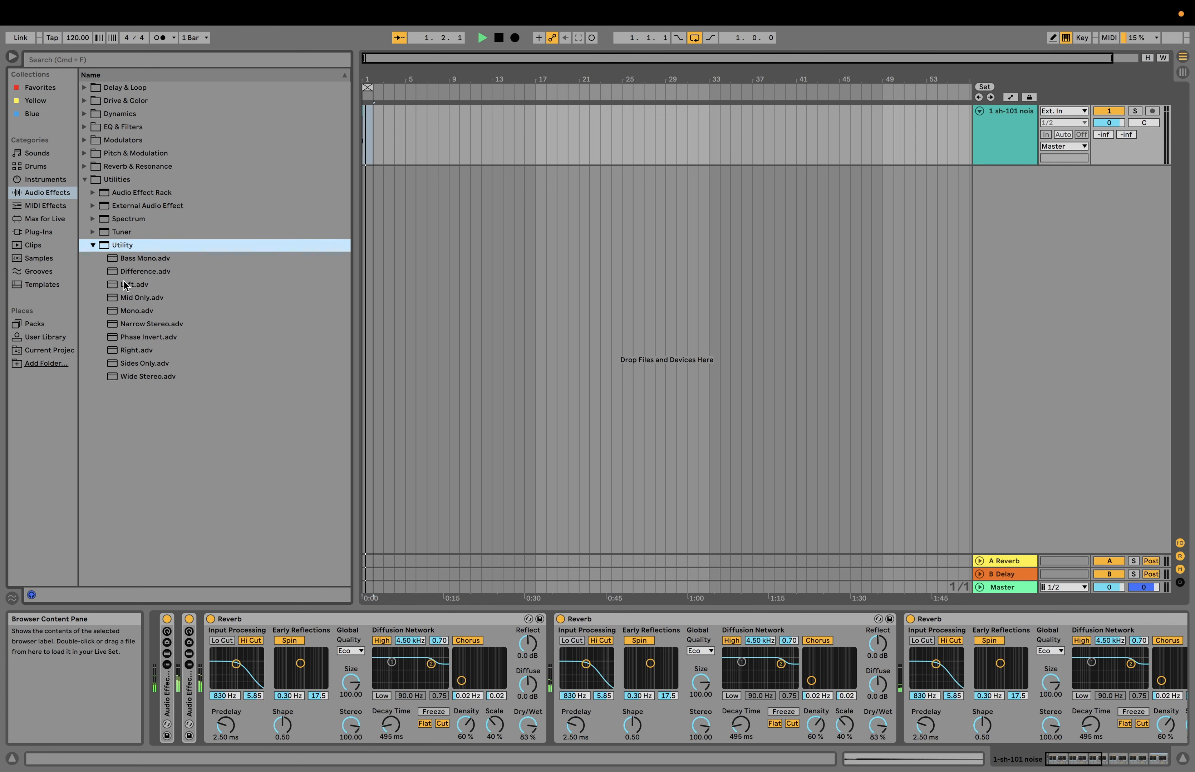
pyautogui.moveTo(125, 247); pyautogui.dragTo(276, 667)
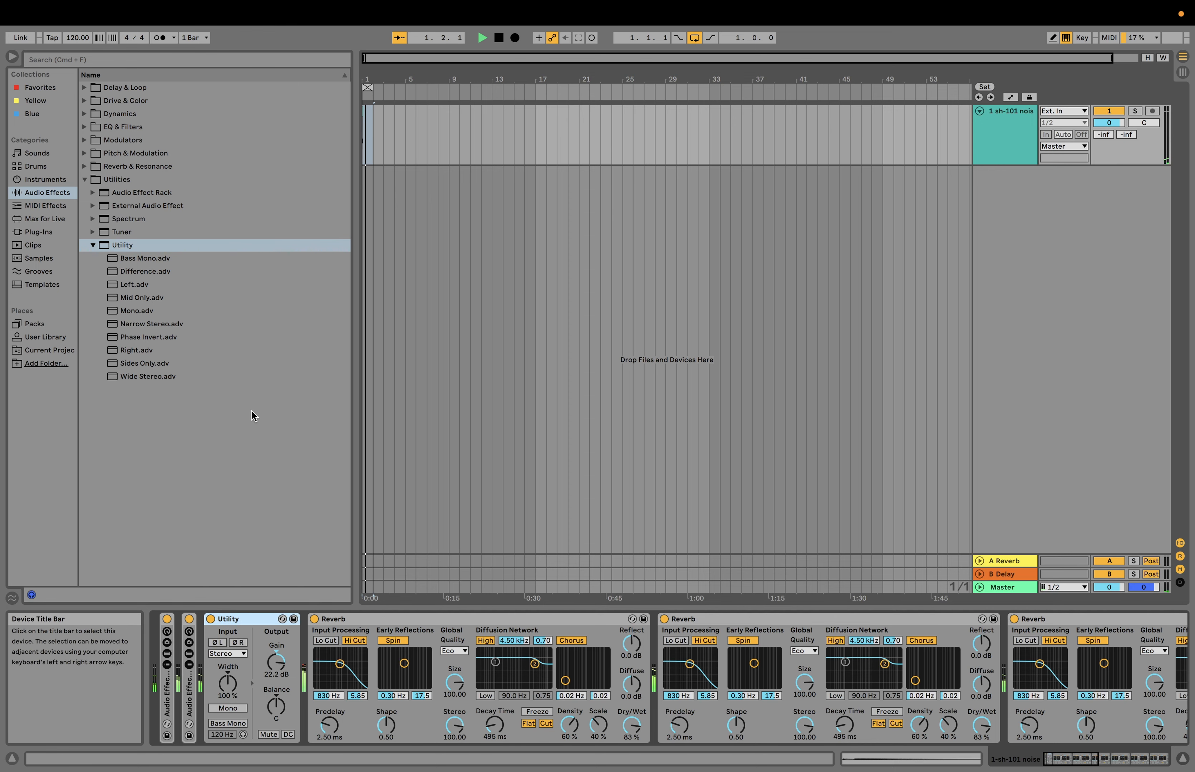
# Step: Add the OTT Multiband Dynamics preset after the last Reverb and set its overall output to 13.5 dB
pyautogui.hscroll(10, 596, 653)
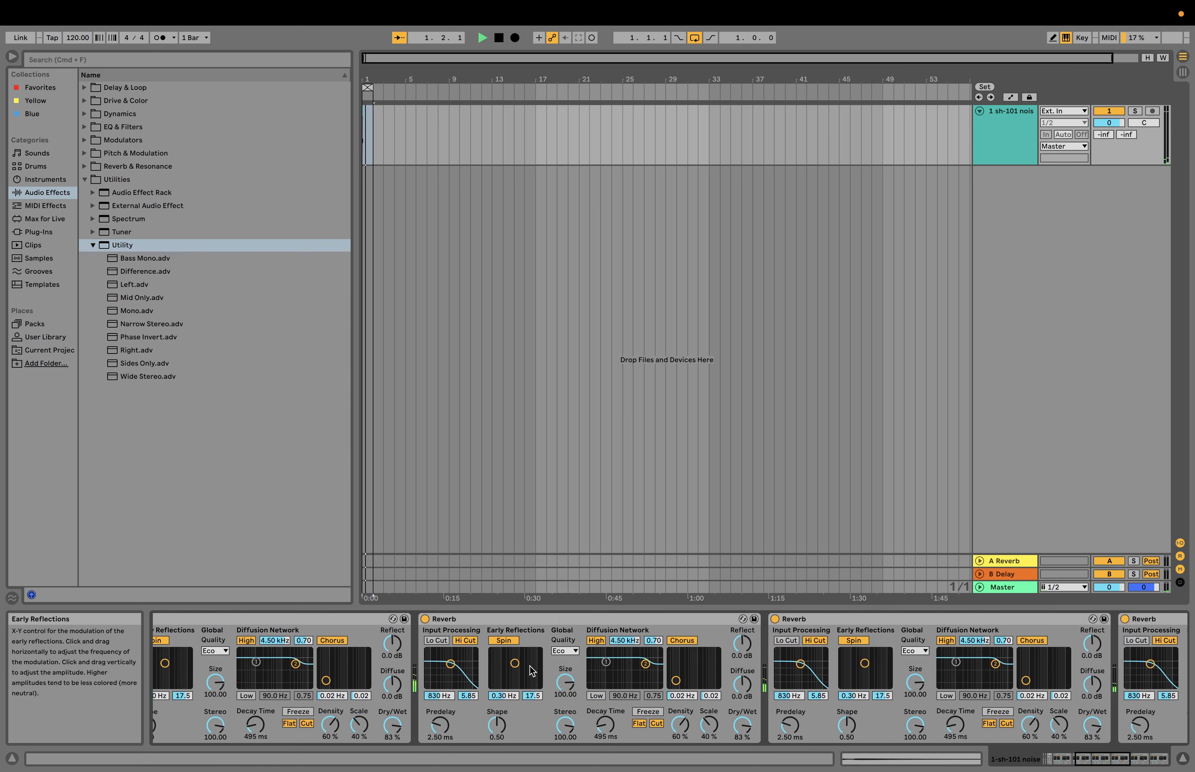
pyautogui.hscroll(10, 530, 666)
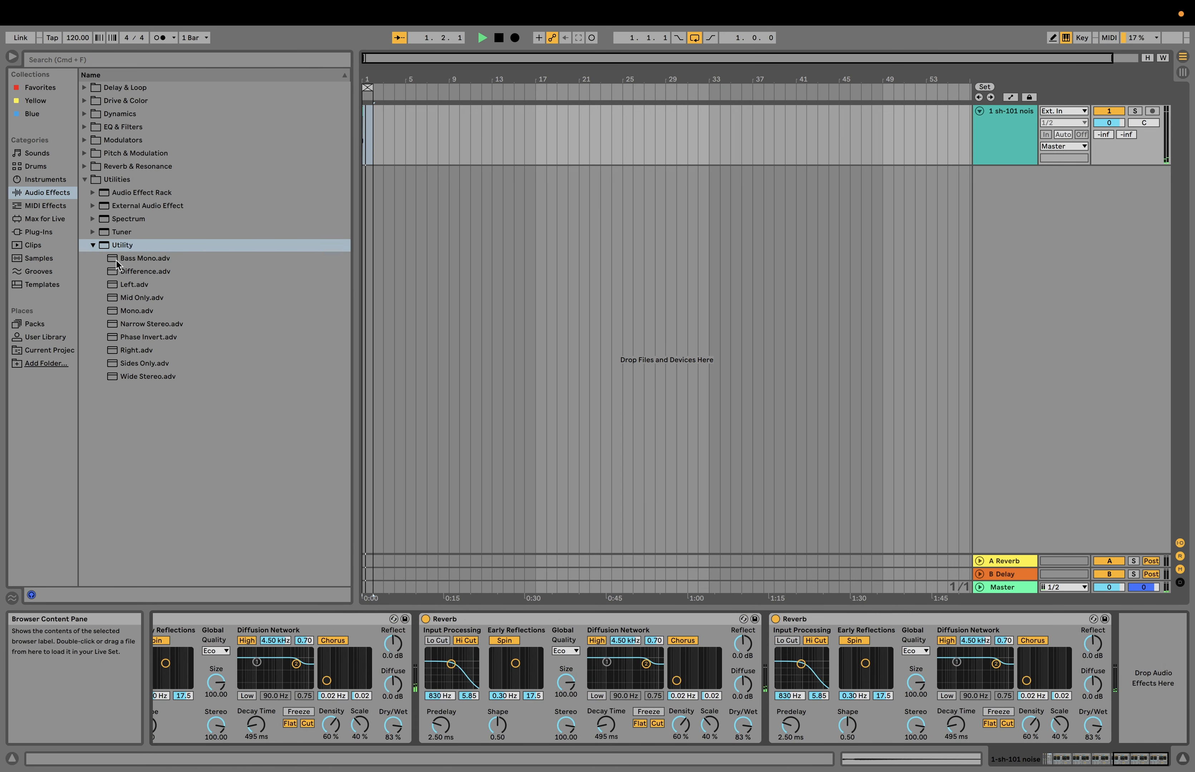
pyautogui.click(85, 128)
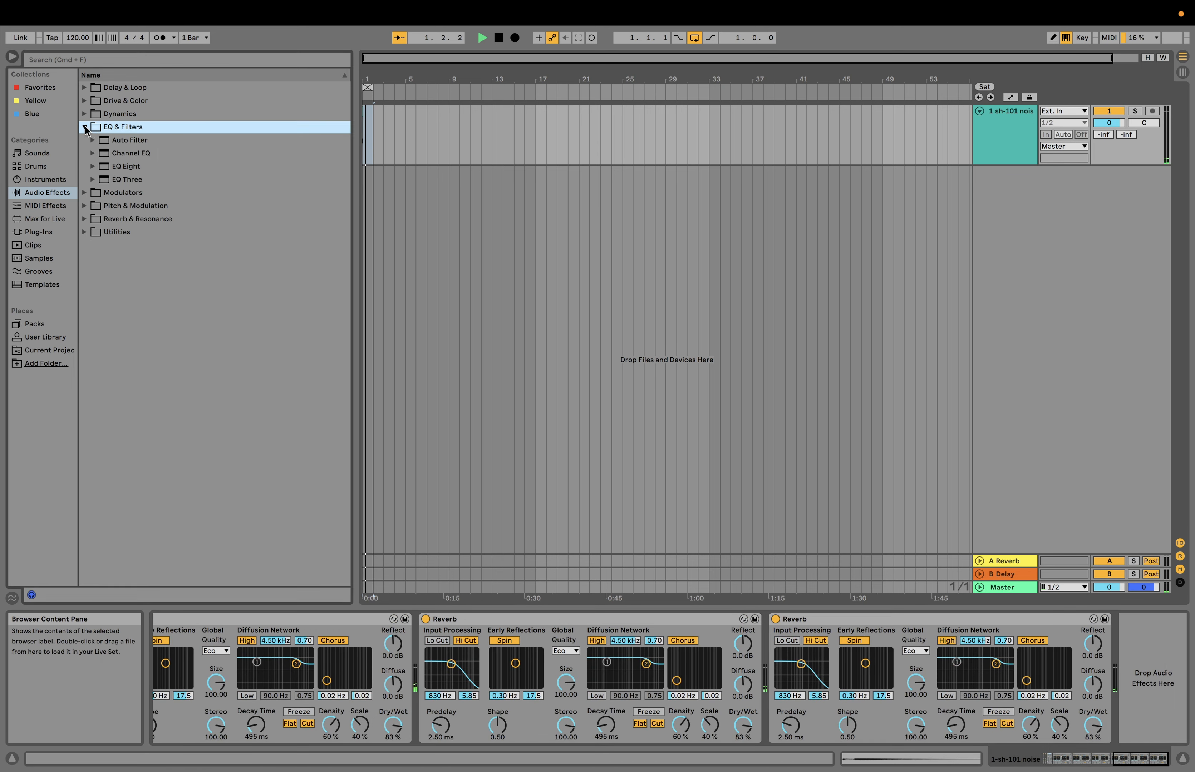
pyautogui.click(85, 88)
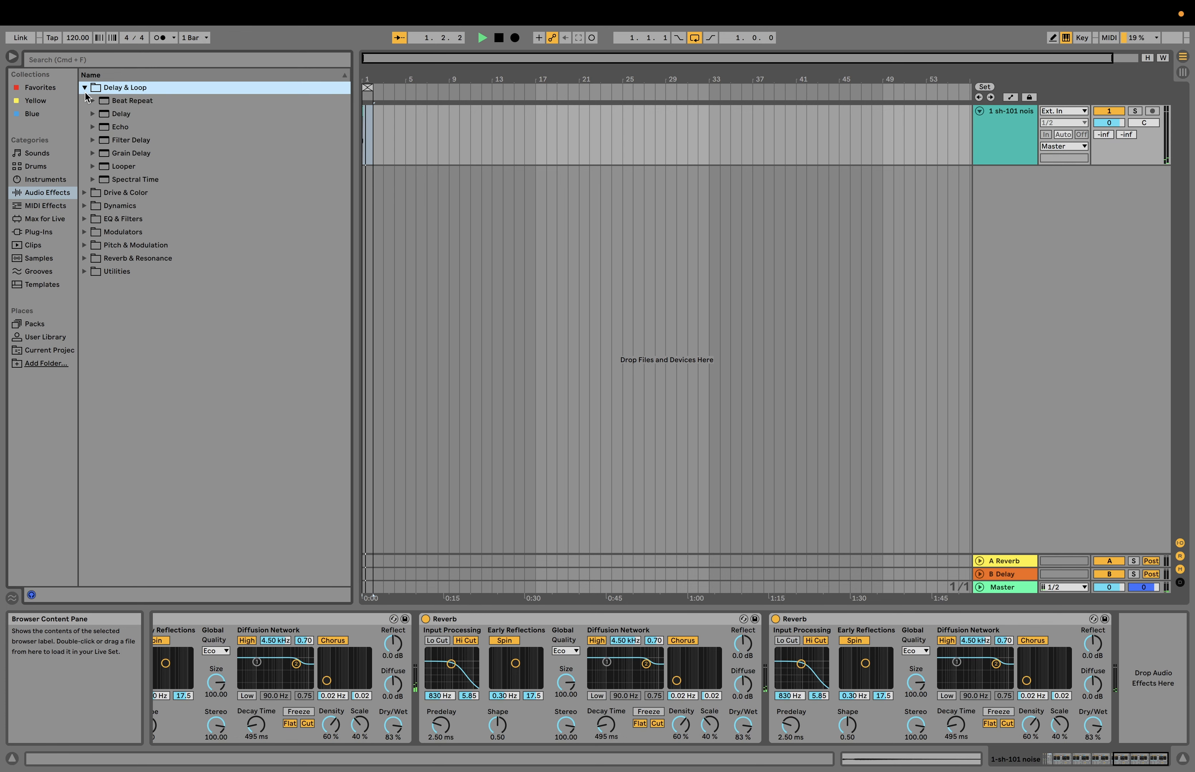
pyautogui.click(84, 88)
pyautogui.click(84, 101)
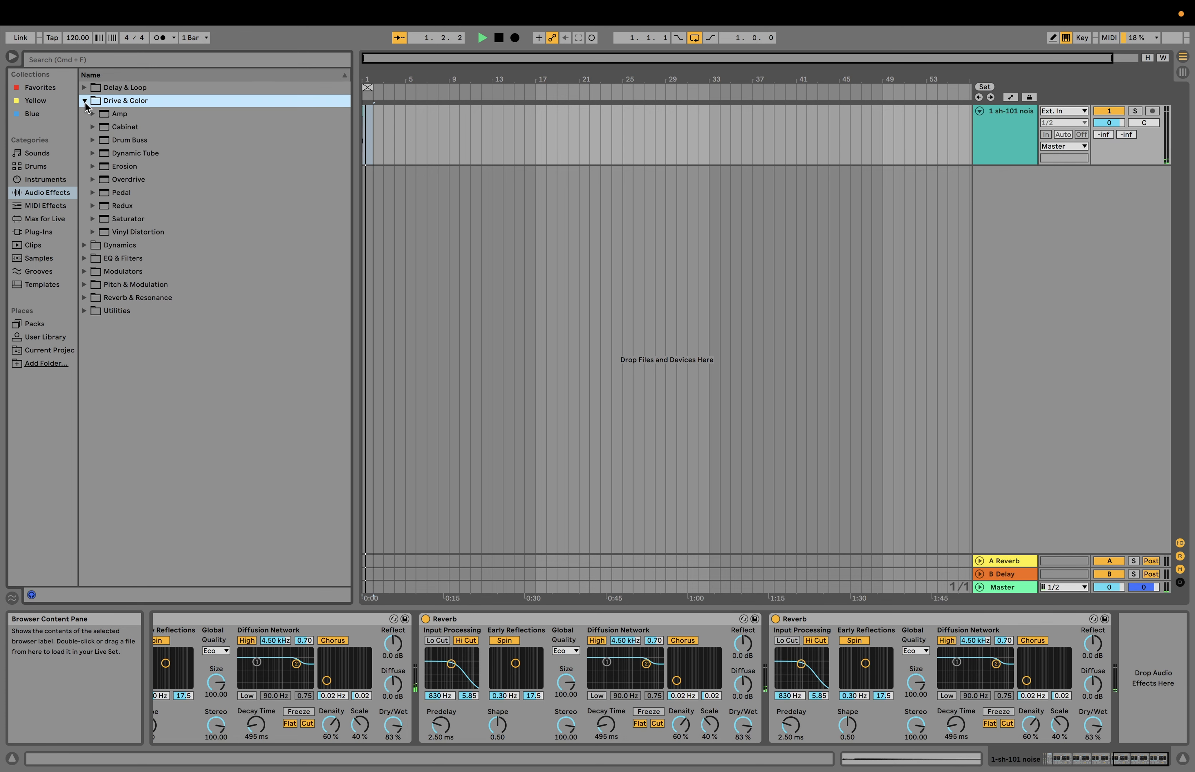
pyautogui.click(86, 100)
pyautogui.click(85, 114)
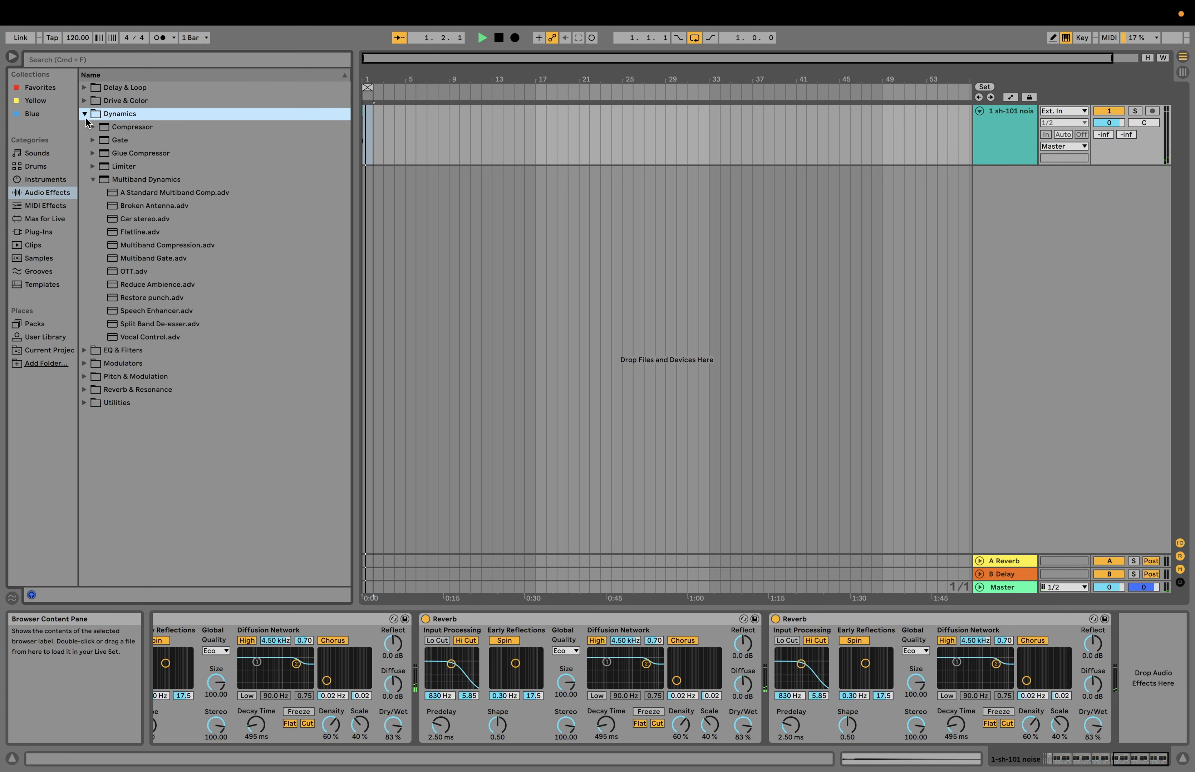
pyautogui.moveTo(134, 271); pyautogui.dragTo(1030, 639)
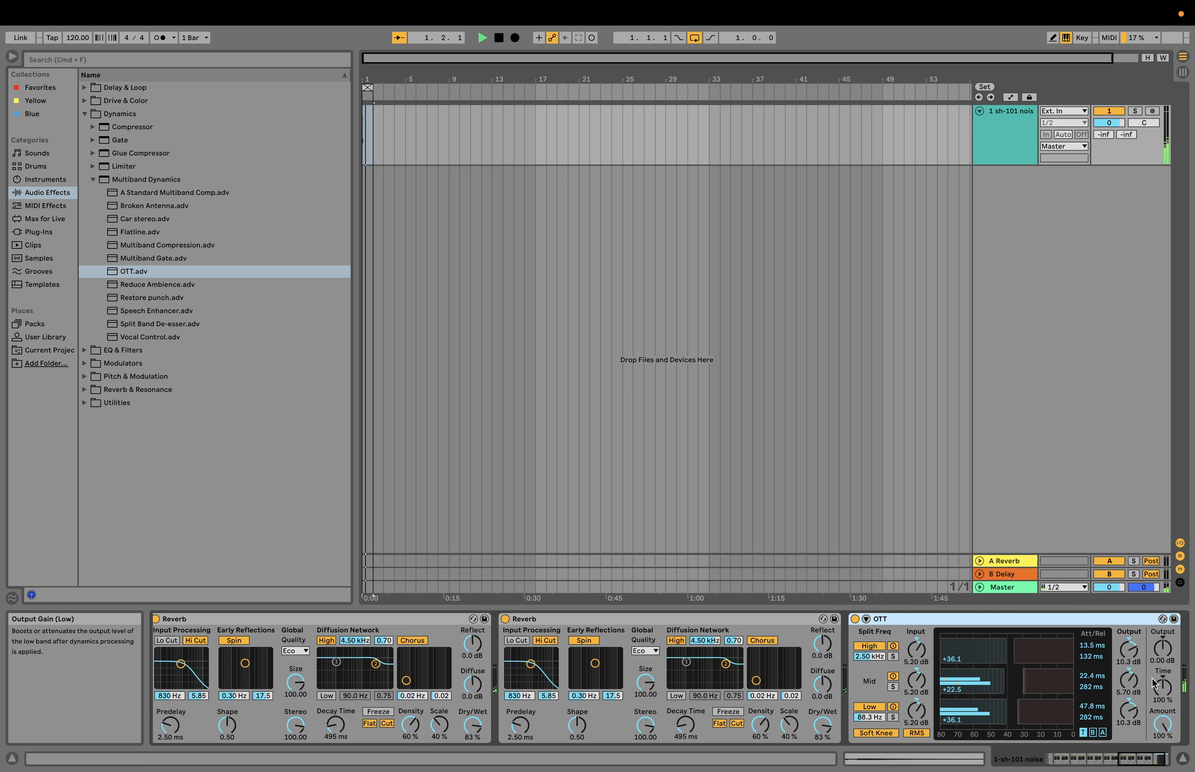
pyautogui.moveTo(1163, 648); pyautogui.dragTo(1163, 635)
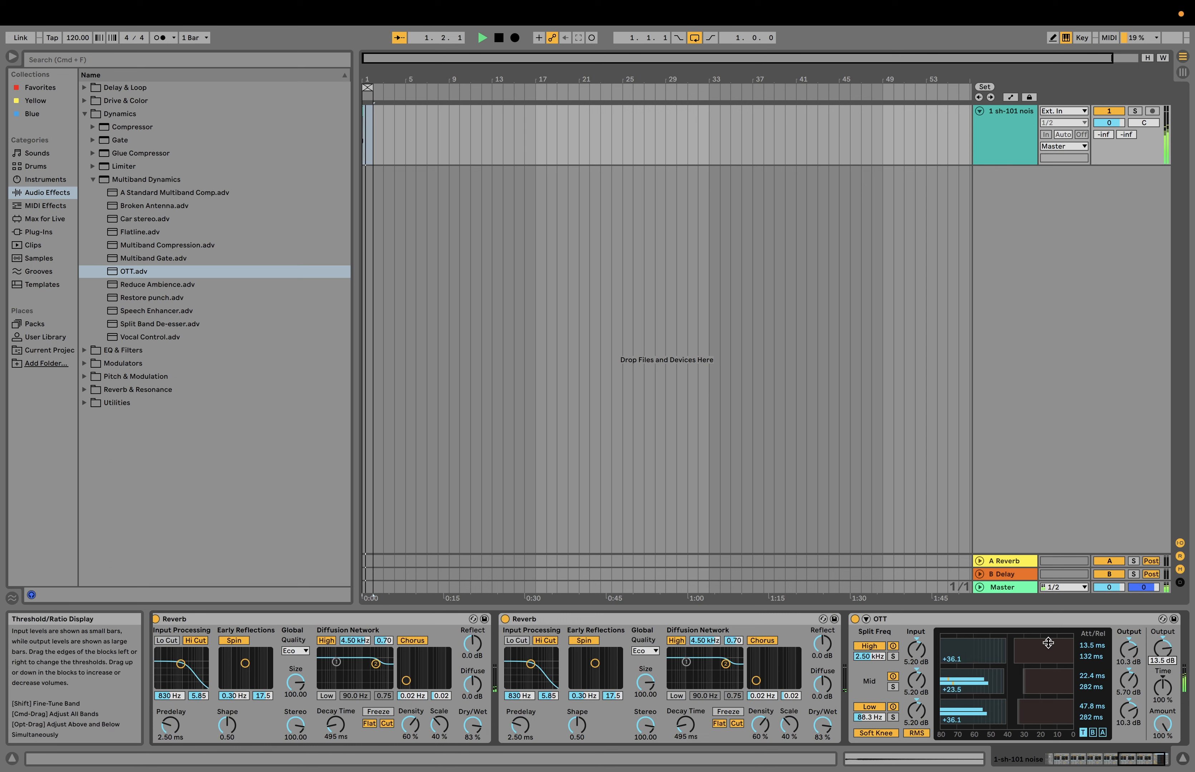
# Step: Duplicate OTT, then set the amount to 40 % on the copy and 55 % on the first one
pyautogui.click(992, 618)
pyautogui.press('super+d')
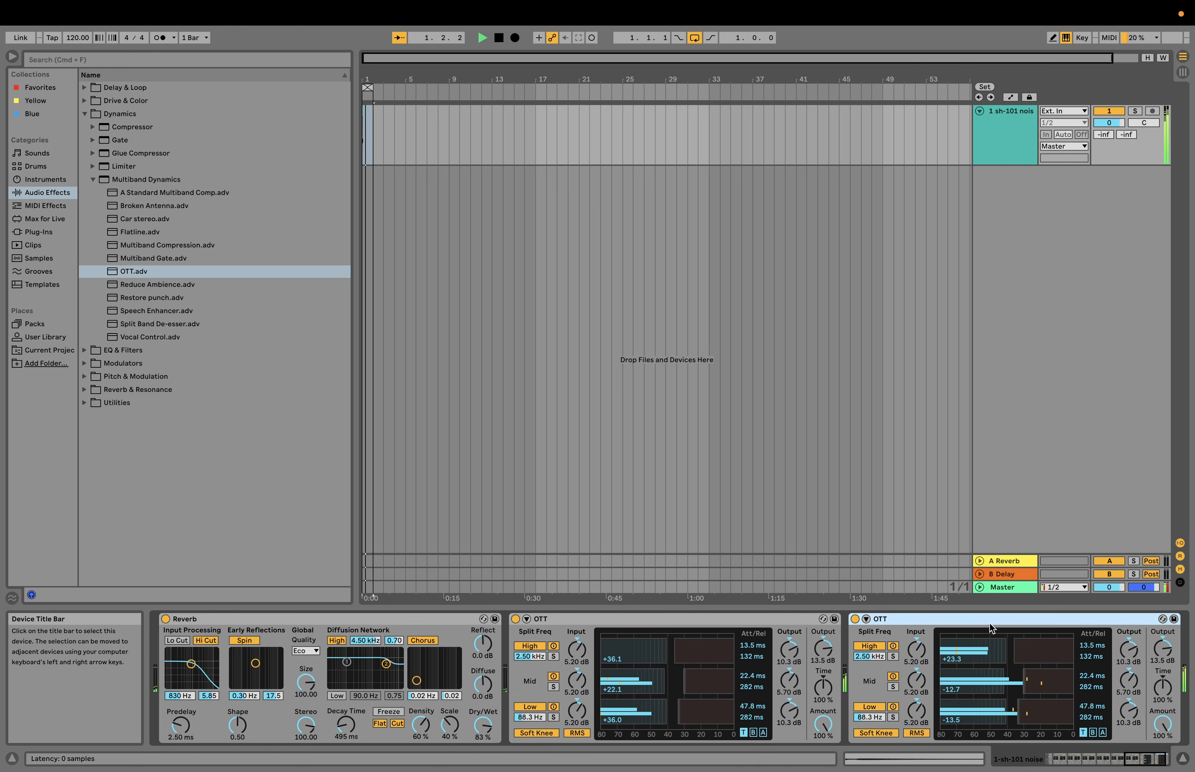
pyautogui.moveTo(1162, 725); pyautogui.dragTo(1163, 753)
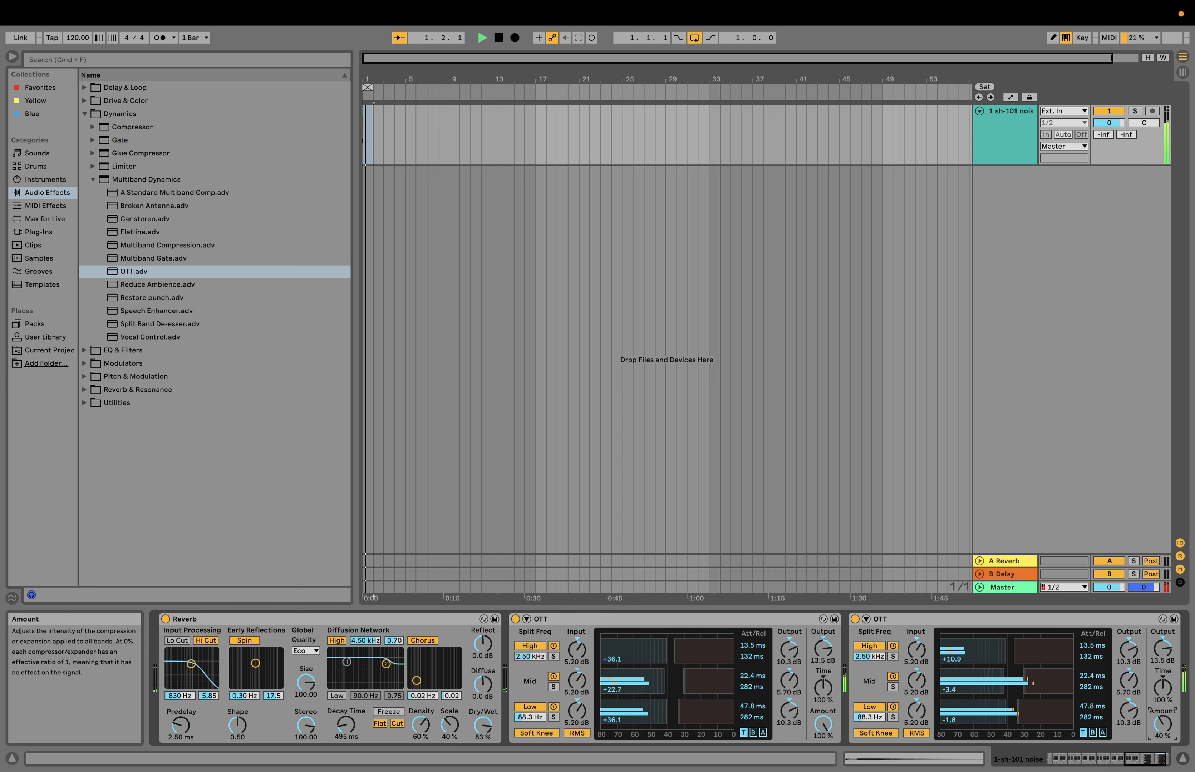
pyautogui.moveTo(823, 724); pyautogui.dragTo(823, 747)
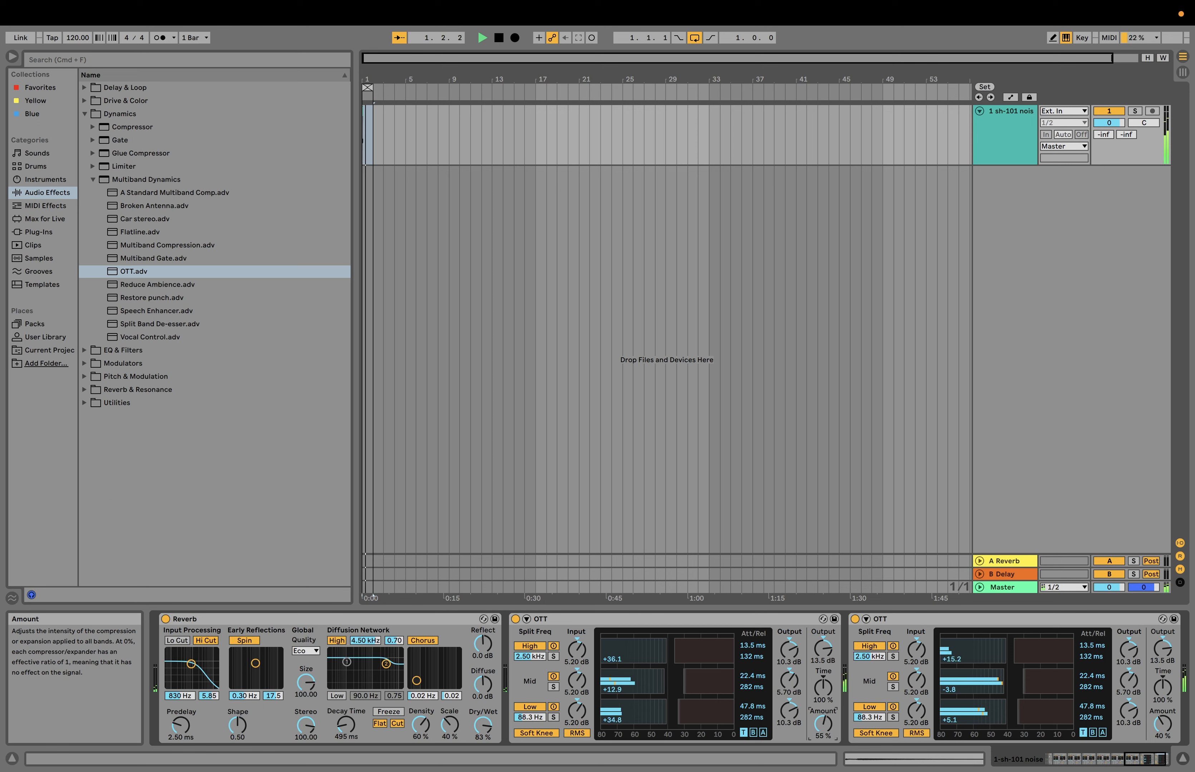
# Step: Group the two OTTs into an Audio Effect Rack and duplicate the second OTT inside it
pyautogui.click(734, 618)
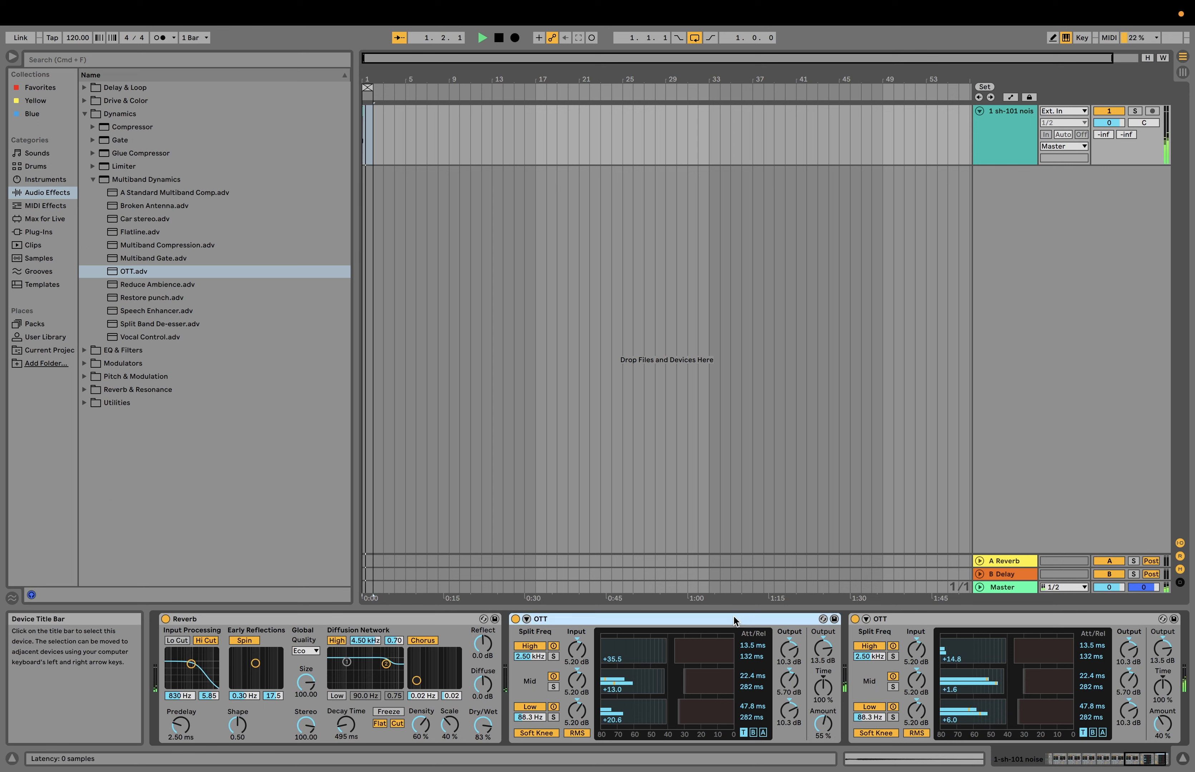
pyautogui.keyDown('shift'); pyautogui.click(970, 618); pyautogui.keyUp('shift')
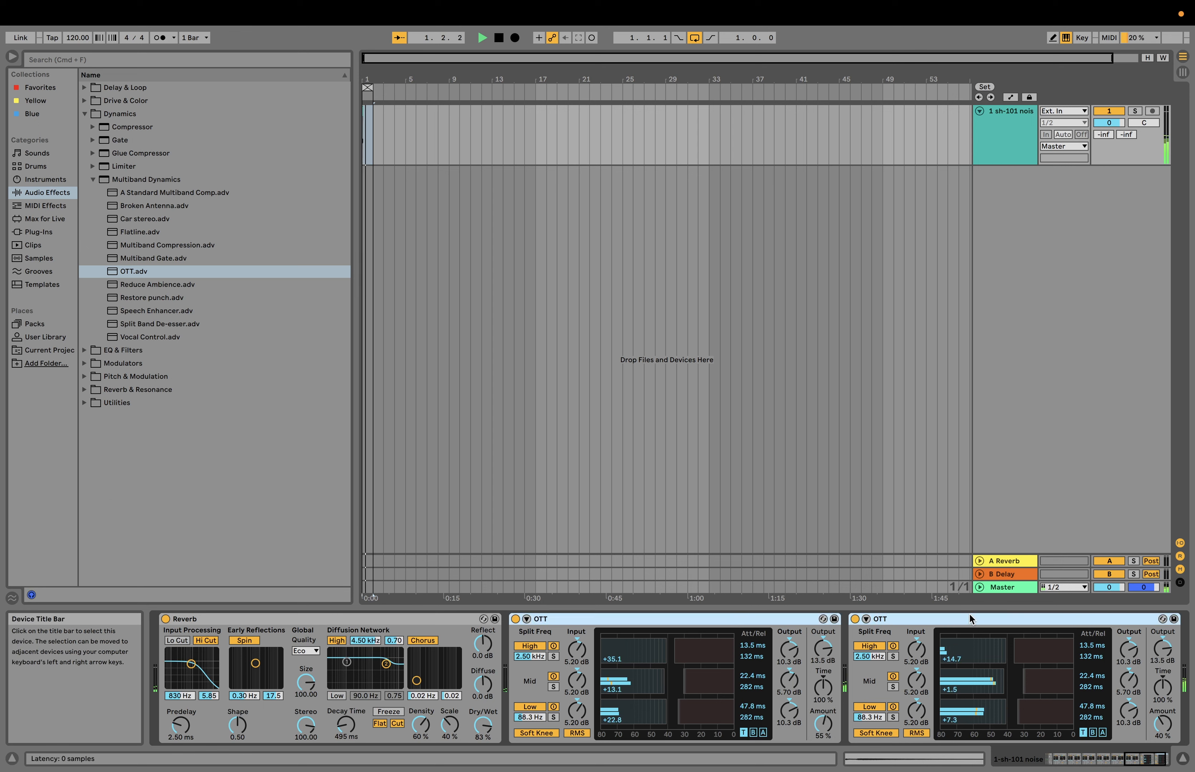
pyautogui.press('super+g')
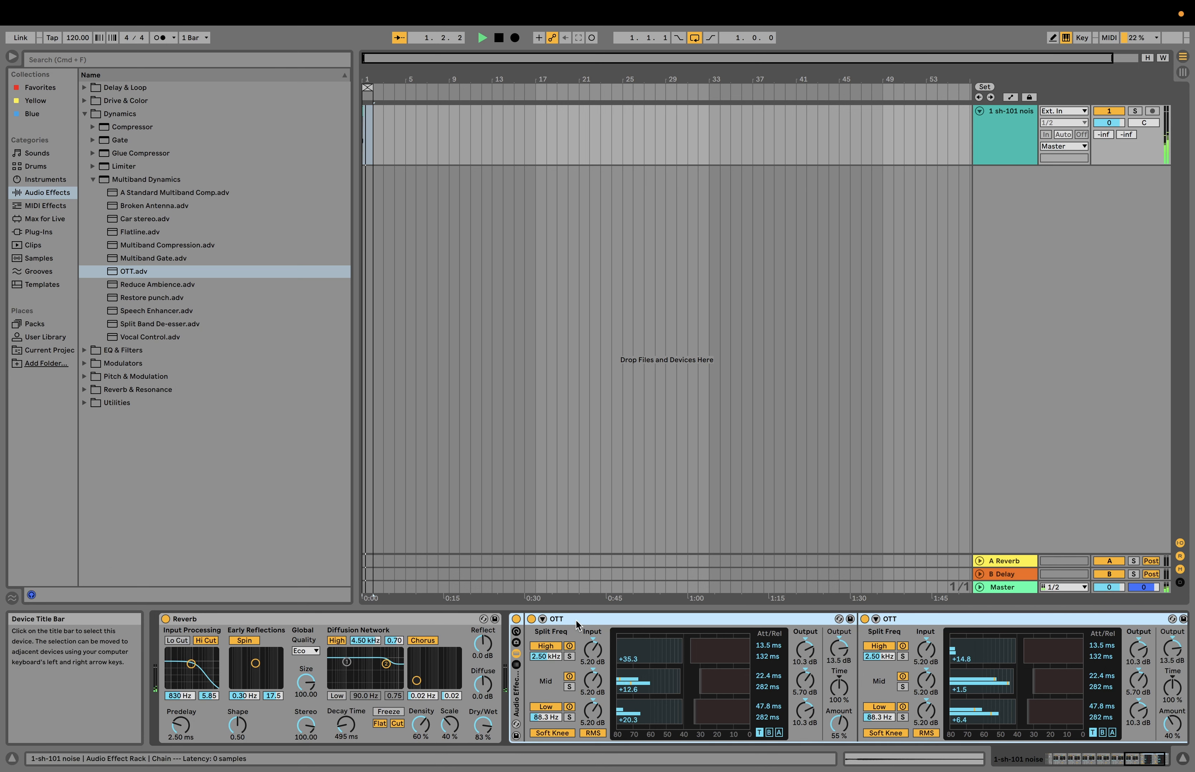
pyautogui.hscroll(4, 972, 637)
pyautogui.click(931, 618)
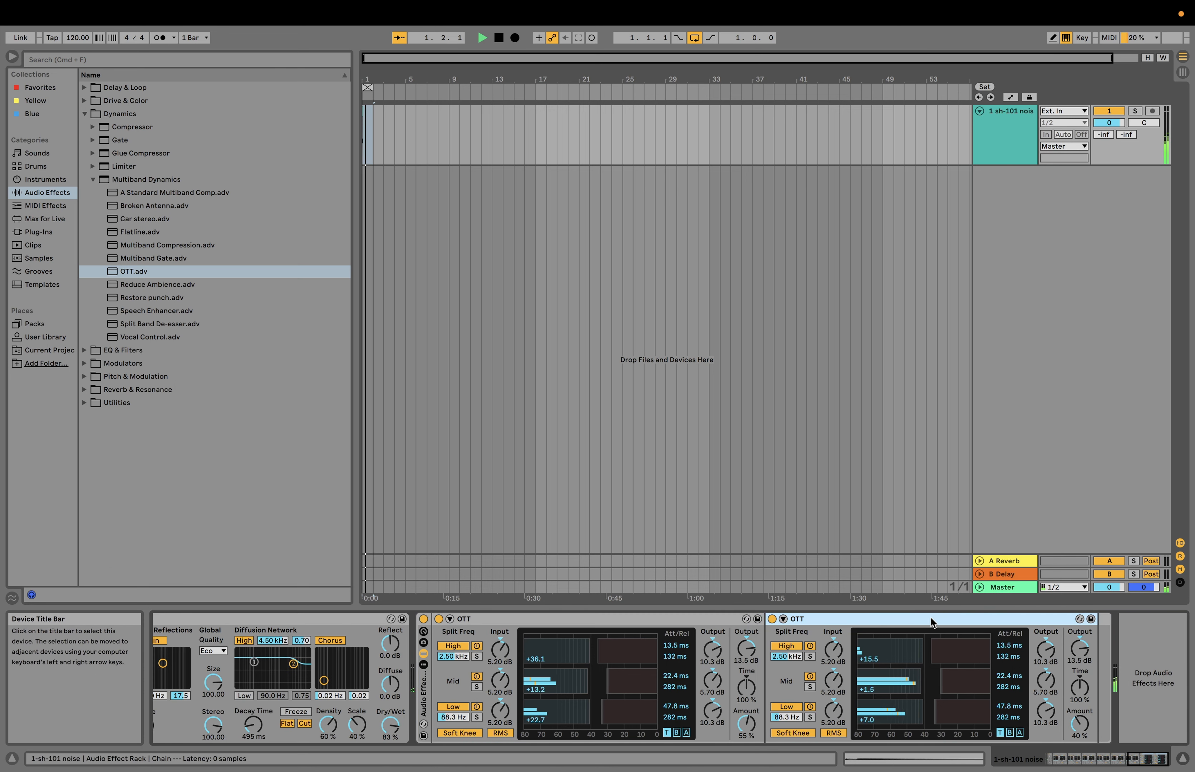
pyautogui.press('super+d')
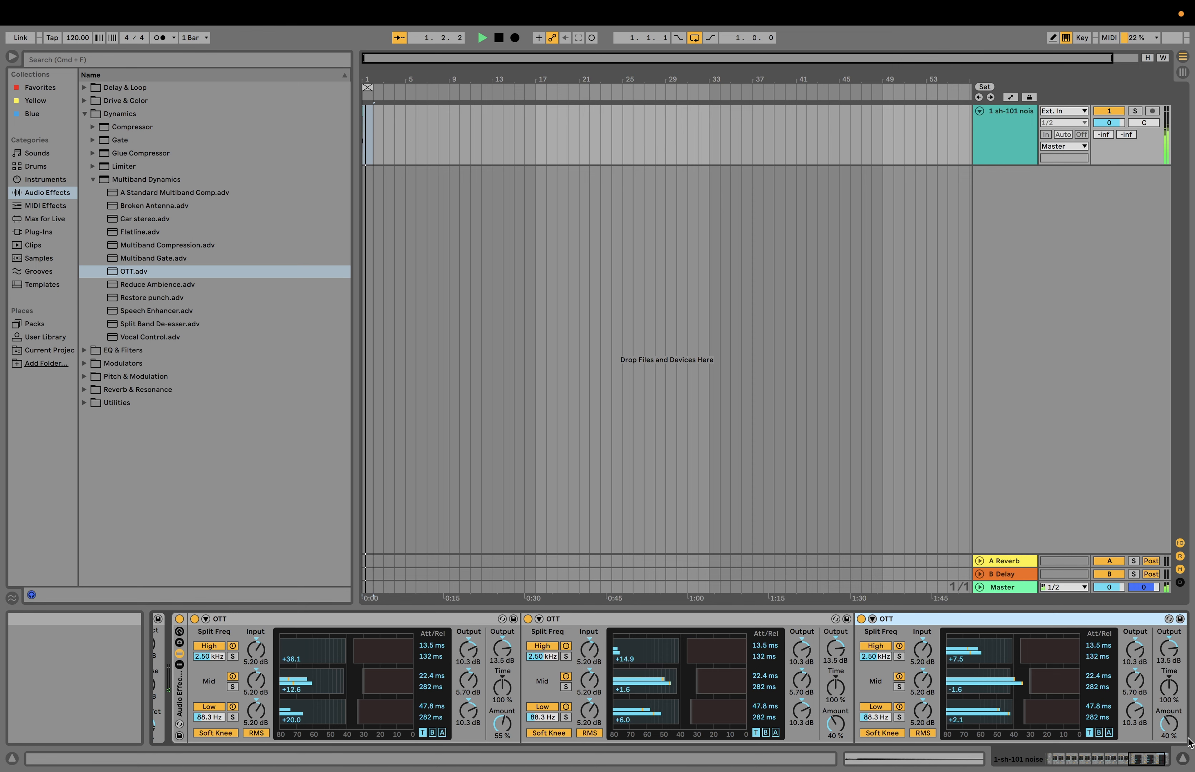
# Step: Duplicate all three OTTs inside the rack to make a chain of six
pyautogui.hscroll(-5, 717, 694)
pyautogui.hscroll(6, 717, 694)
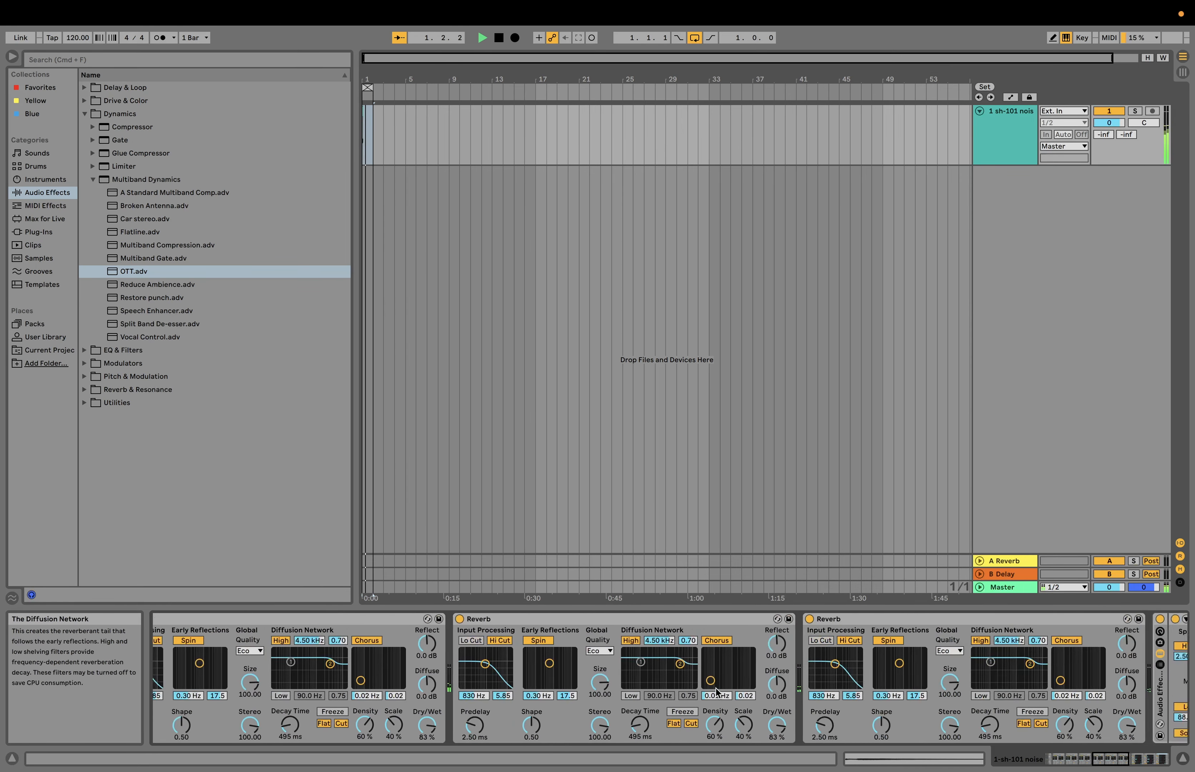
pyautogui.hscroll(1, 715, 690)
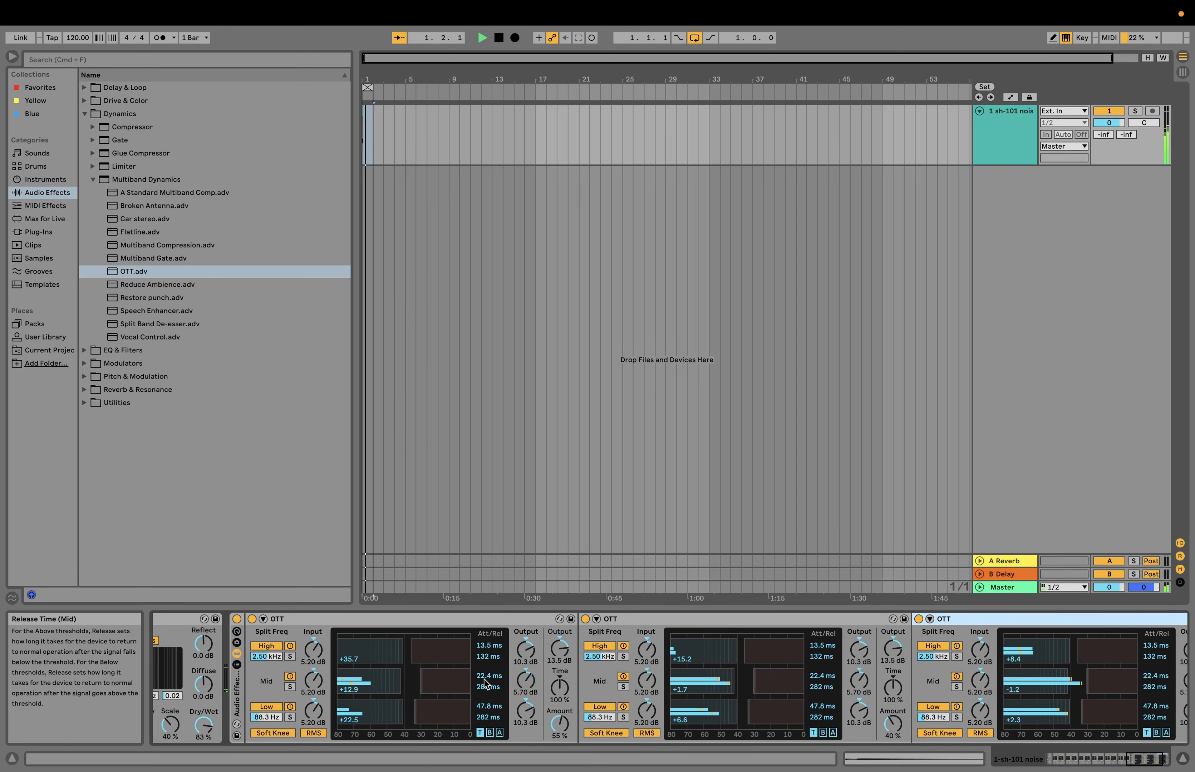
pyautogui.click(355, 623)
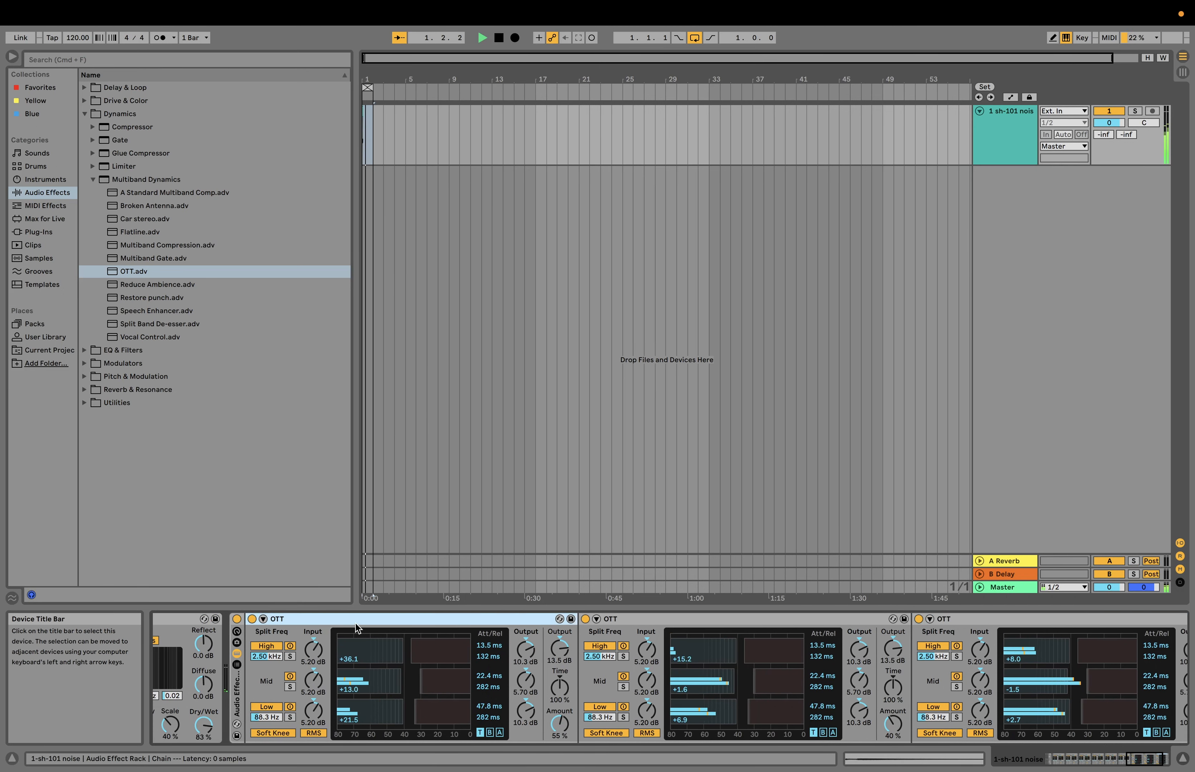
pyautogui.hscroll(3, 355, 622)
pyautogui.hotkey('ctrl', 'space')
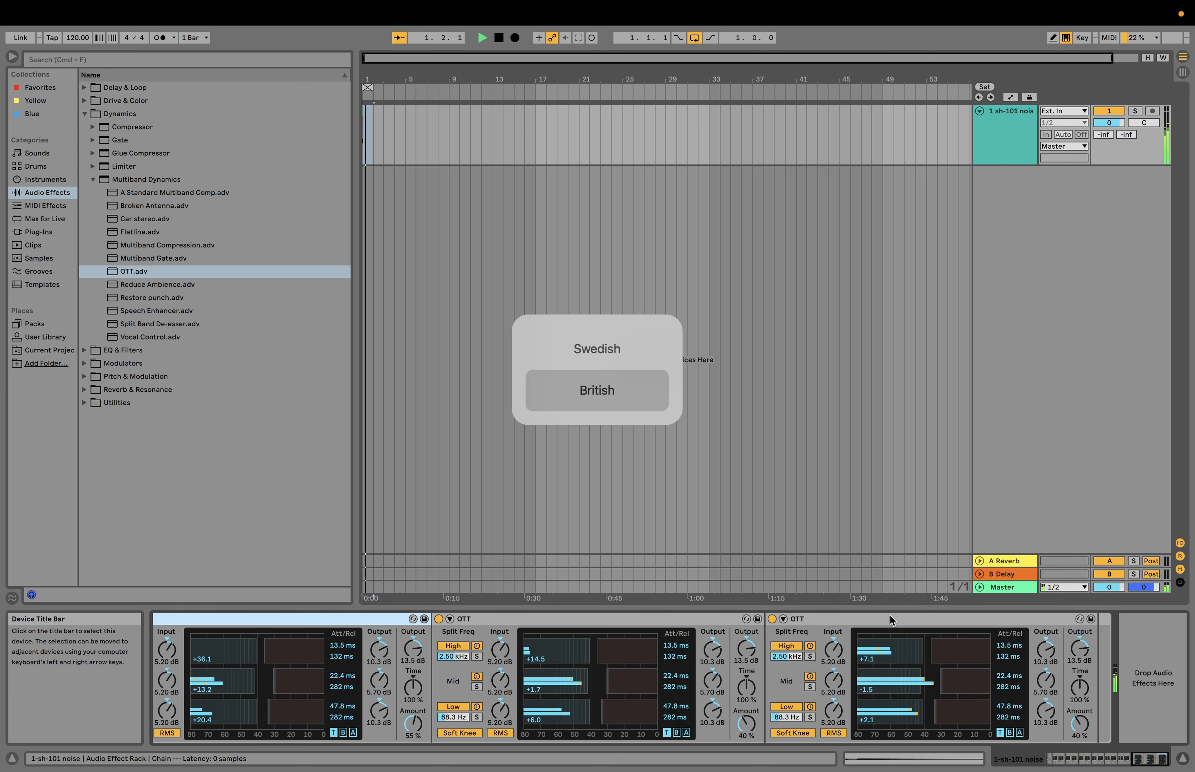
pyautogui.keyDown('shift'); pyautogui.click(890, 616); pyautogui.keyUp('shift')
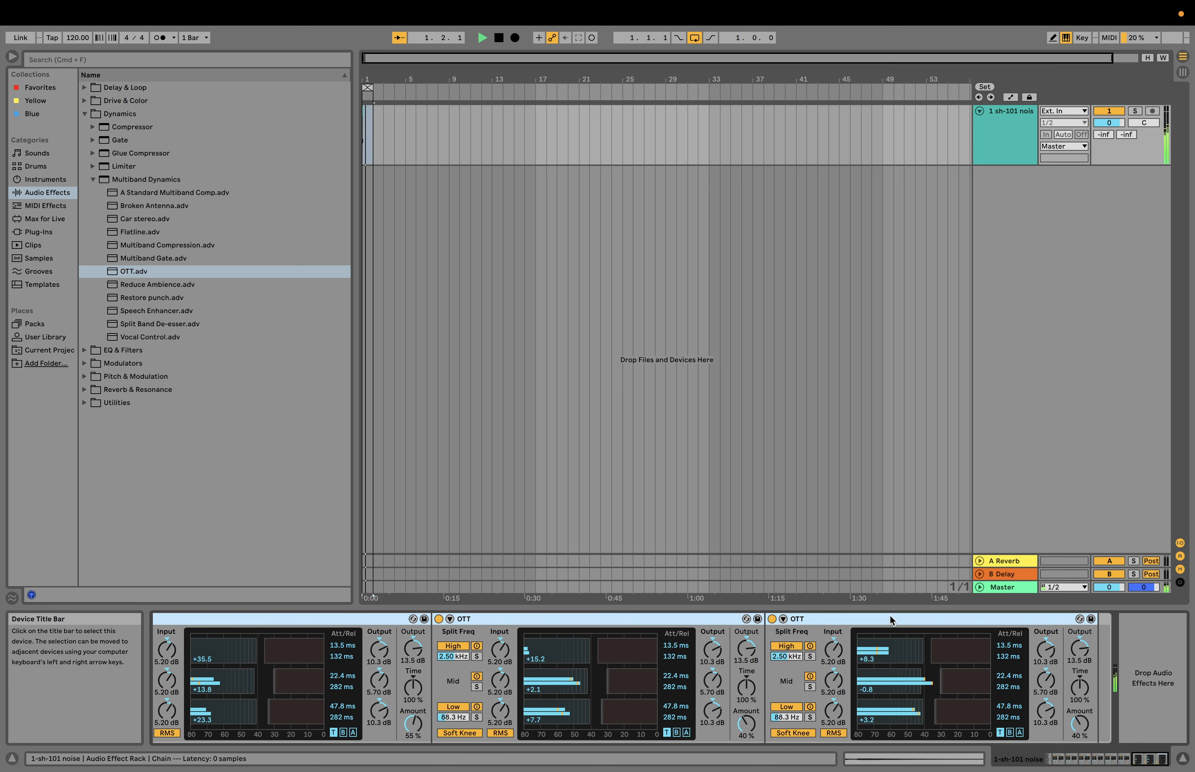
pyautogui.hscroll(-2, 742, 624)
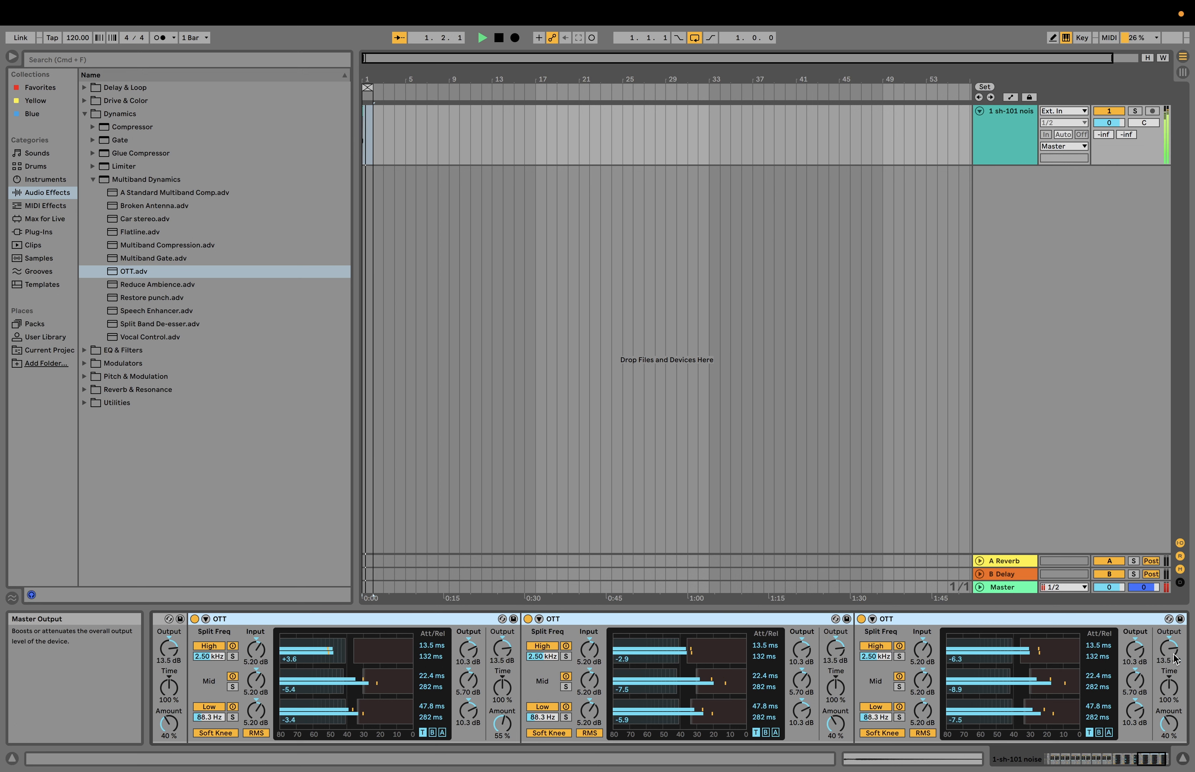
# Step: Lower the overall output of the sixth, fifth and fourth OTTs to 5.30 dB, 5.40 dB and 0.50 dB
pyautogui.moveTo(1169, 649); pyautogui.dragTo(1169, 663)
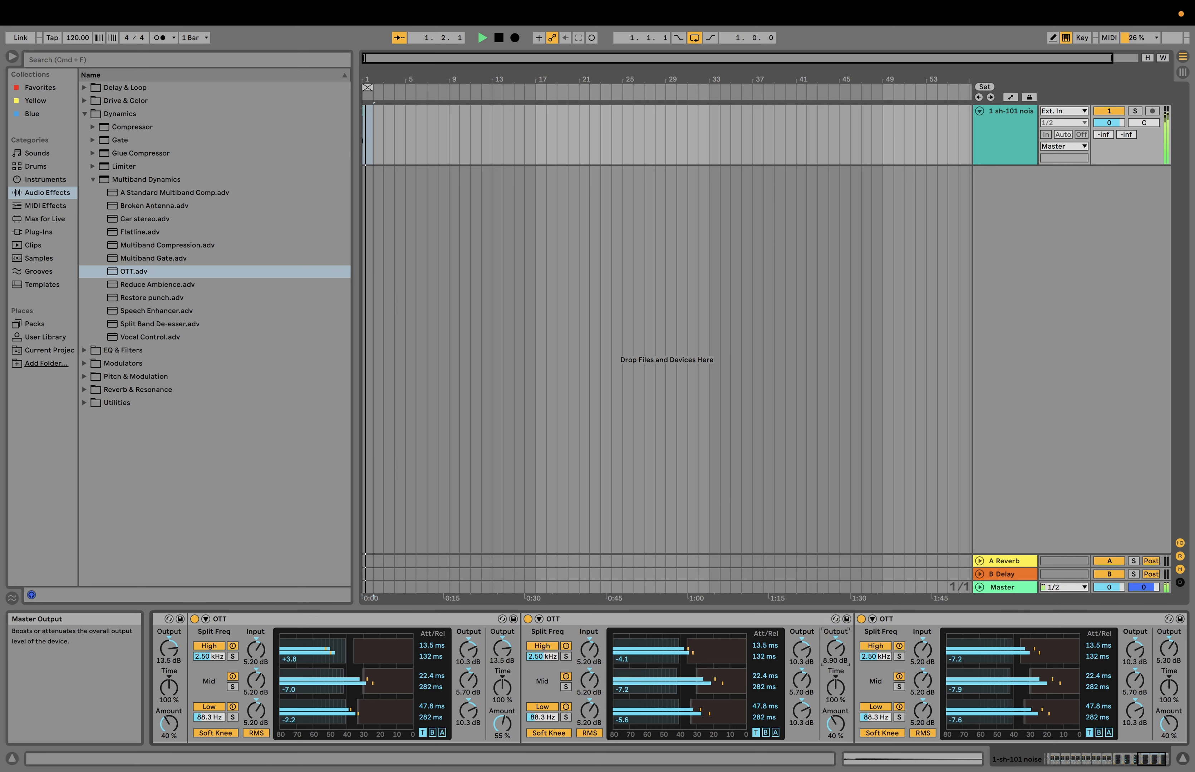
pyautogui.moveTo(836, 649); pyautogui.dragTo(836, 661)
pyautogui.moveTo(502, 649)
pyautogui.mouseDown()
pyautogui.moveTo(503, 678)
pyautogui.moveTo(502, 663)
pyautogui.mouseUp()
# Step: Lower the overall output of the second OTT to 3.40 dB and of the first OTT to 8.50 dB
pyautogui.hscroll(-6, 502, 649)
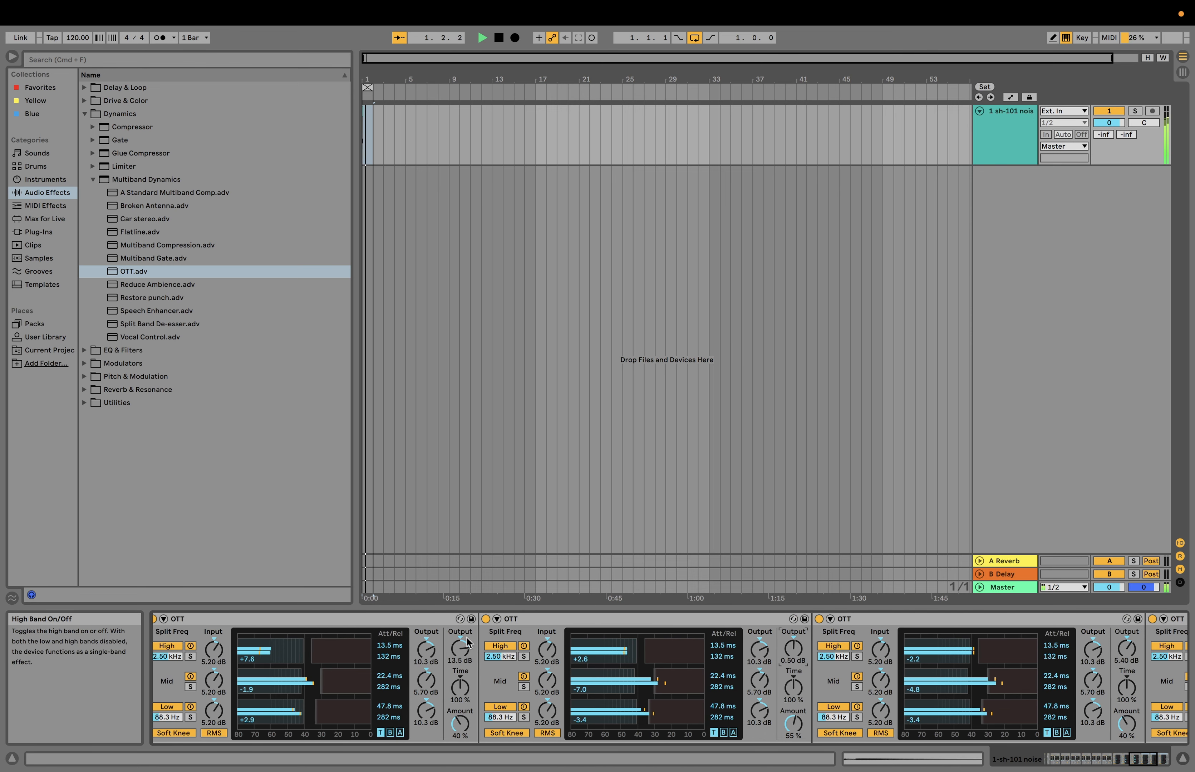
pyautogui.hscroll(-5, 464, 646)
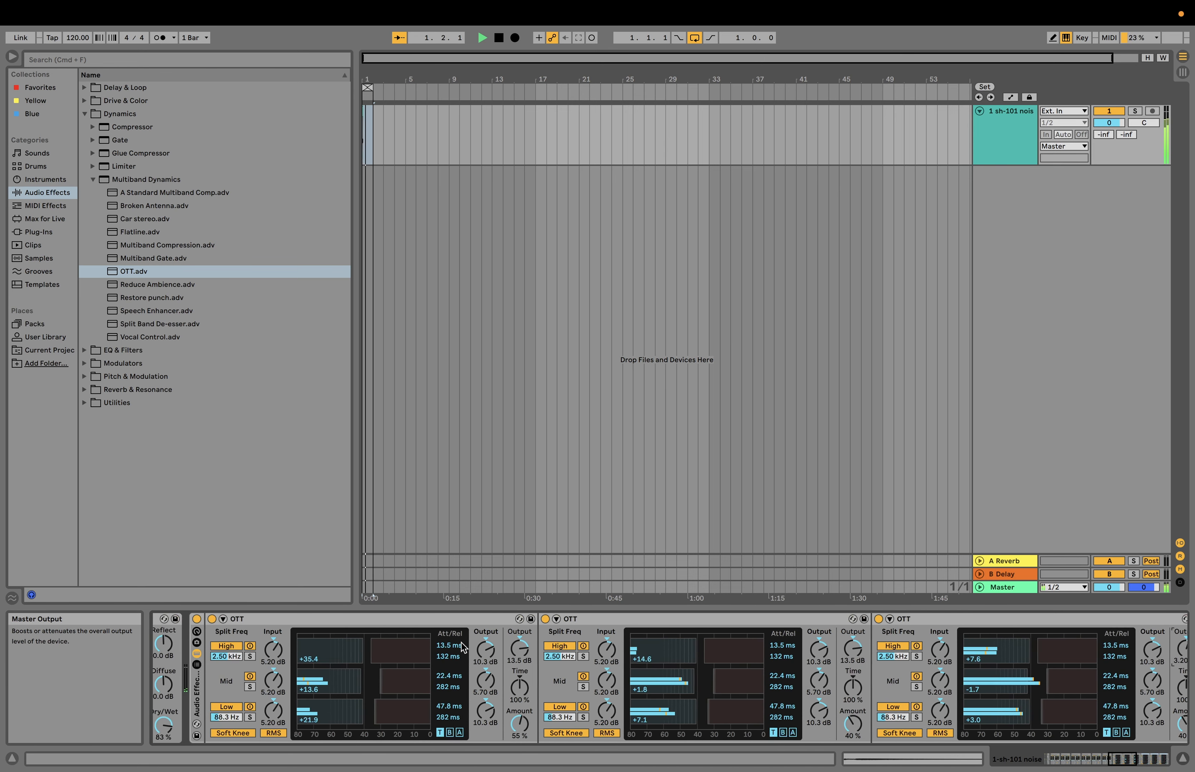
pyautogui.hscroll(-1, 465, 648)
pyautogui.moveTo(852, 649); pyautogui.dragTo(852, 658)
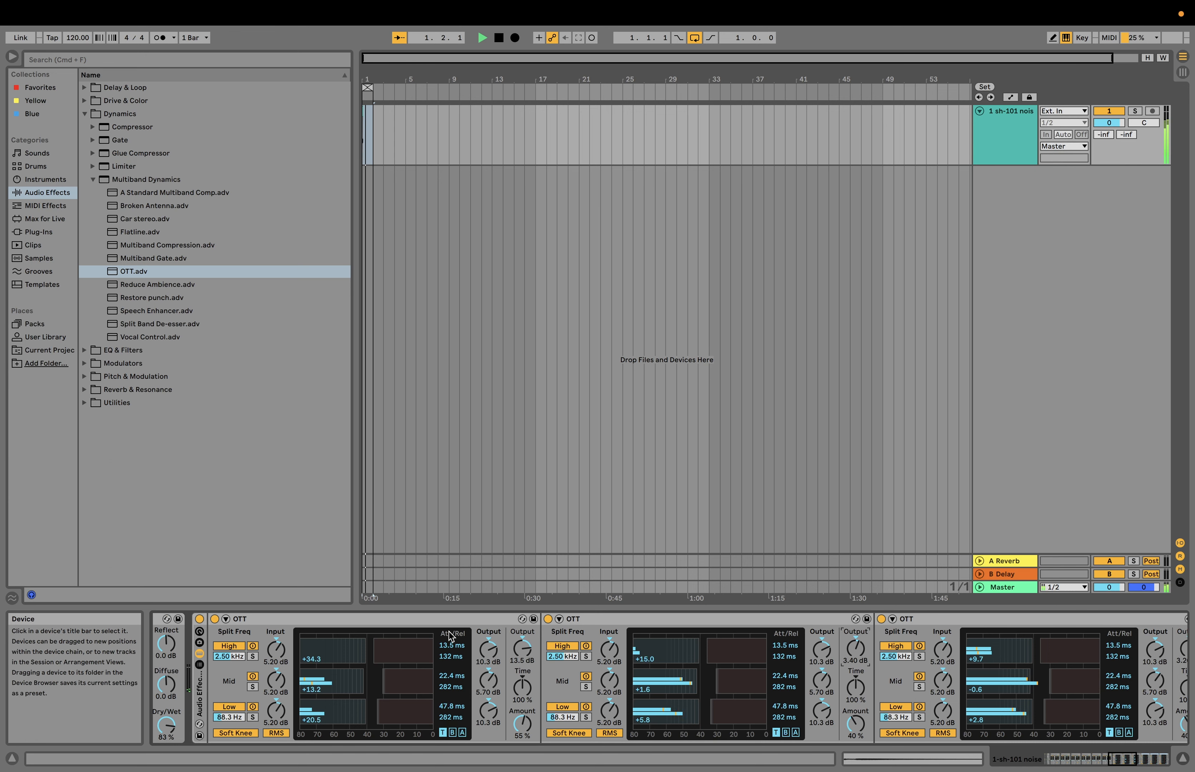
pyautogui.moveTo(522, 649); pyautogui.dragTo(522, 659)
# Step: Collapse the OTT rack and switch it off
pyautogui.hscroll(-5, 400, 698)
pyautogui.hscroll(-5, 399, 699)
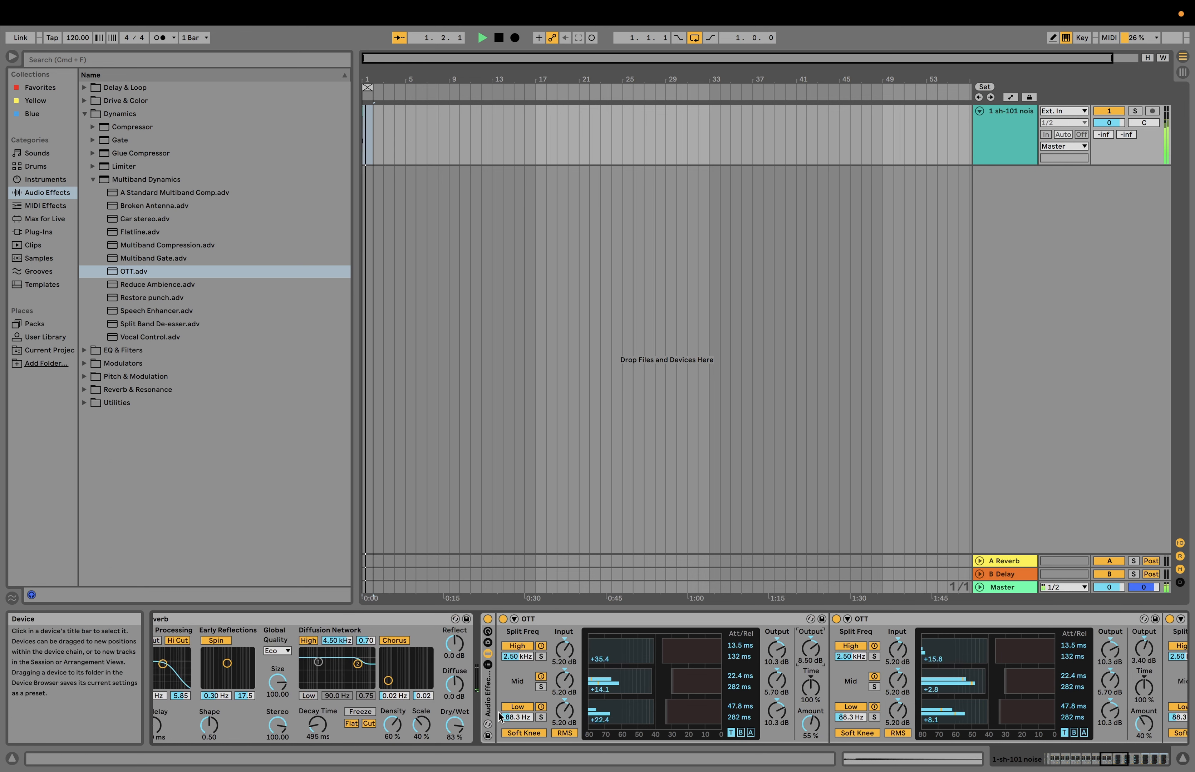
pyautogui.doubleClick(485, 704)
pyautogui.click(489, 620)
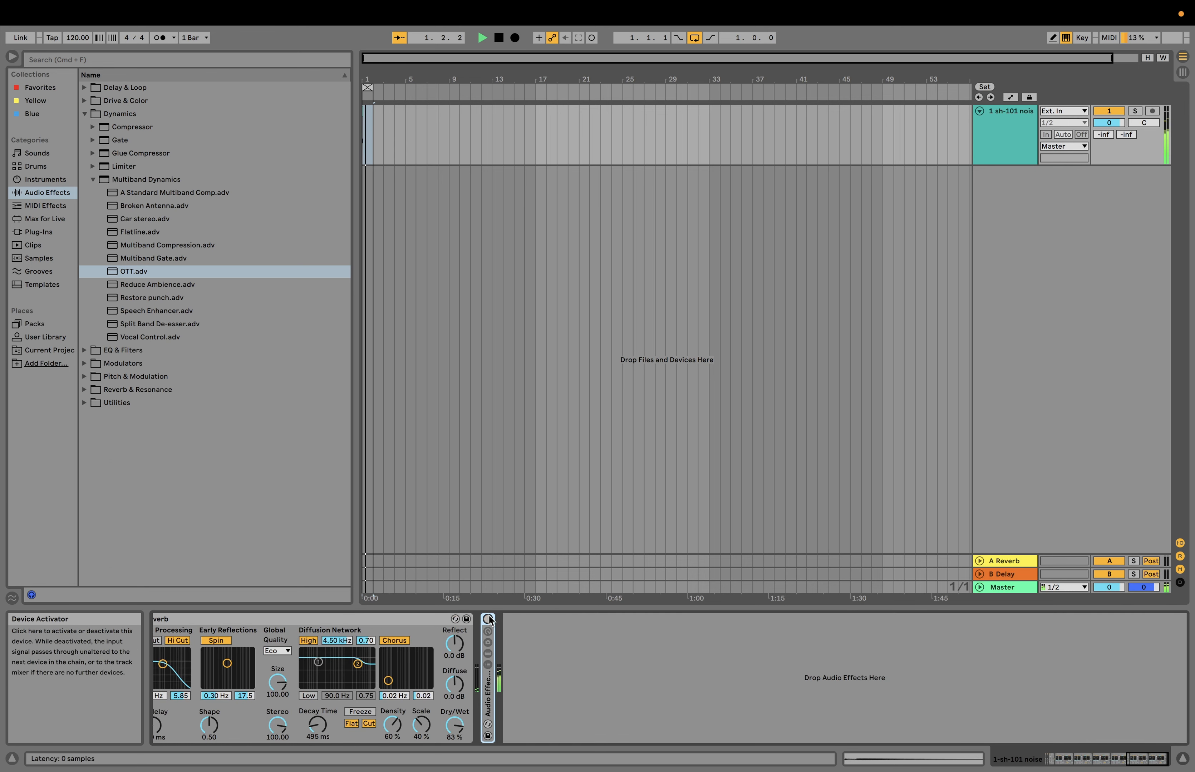
pyautogui.hscroll(-15, 345, 691)
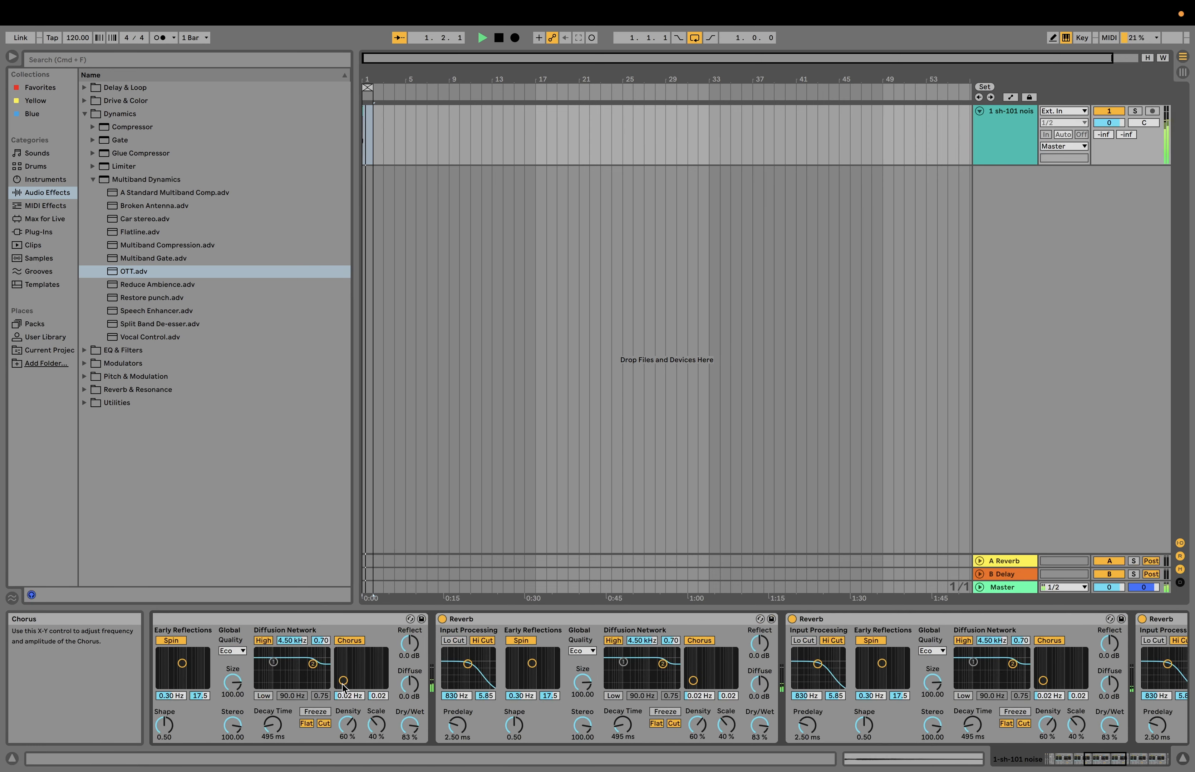
# Step: Select all the stacked Reverbs after the Utility and group them into one Audio Effect Rack
pyautogui.hscroll(-10, 344, 690)
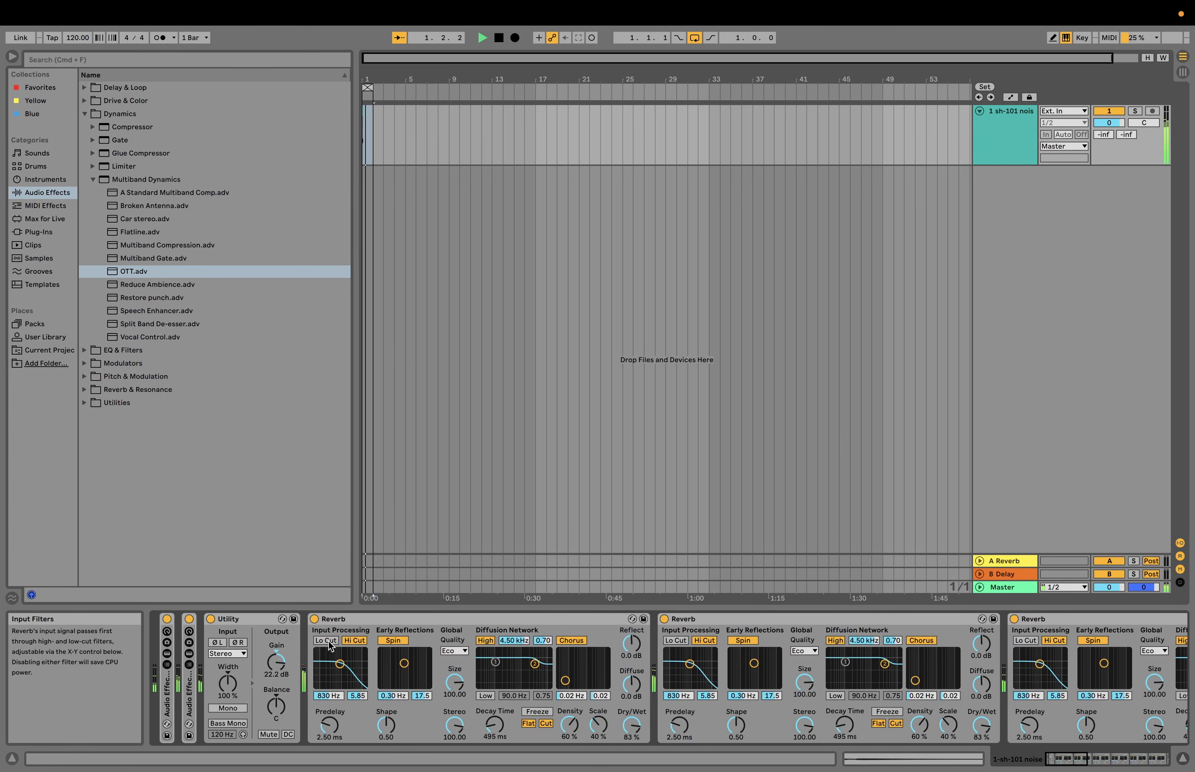
pyautogui.hscroll(10, 359, 616)
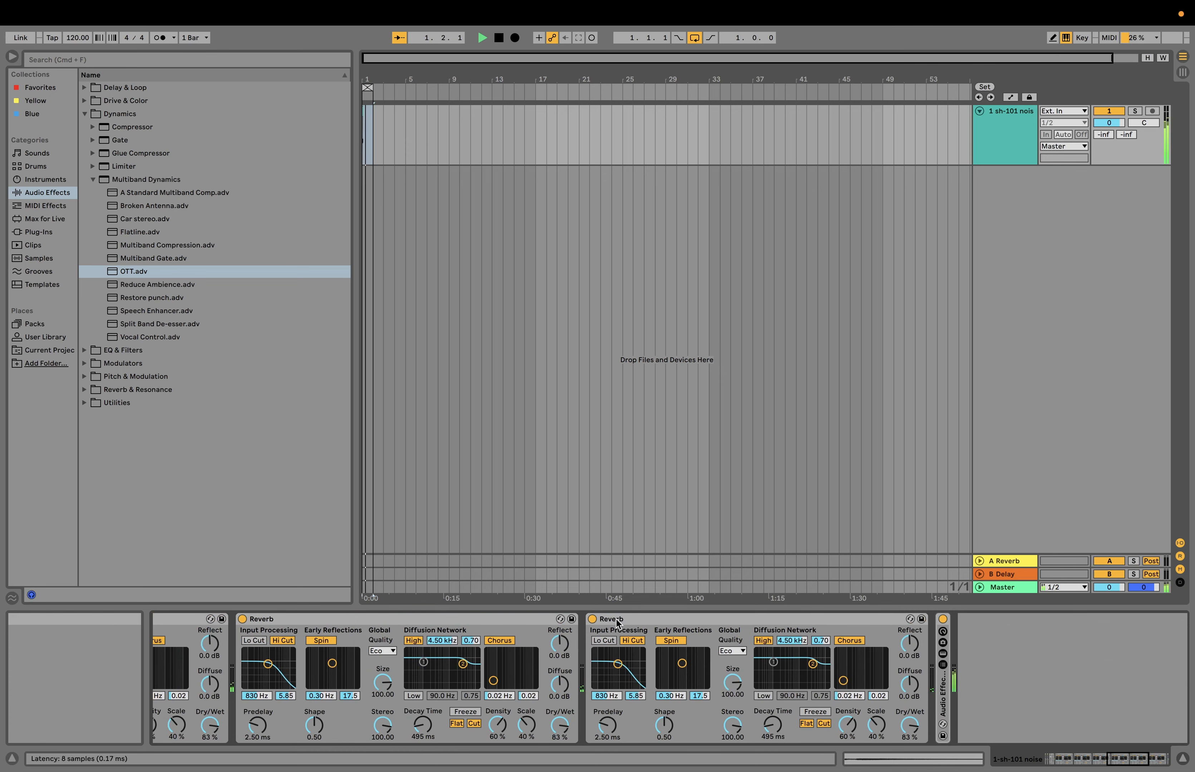
pyautogui.keyDown('shift'); pyautogui.click(663, 618); pyautogui.keyUp('shift')
pyautogui.press('super+g')
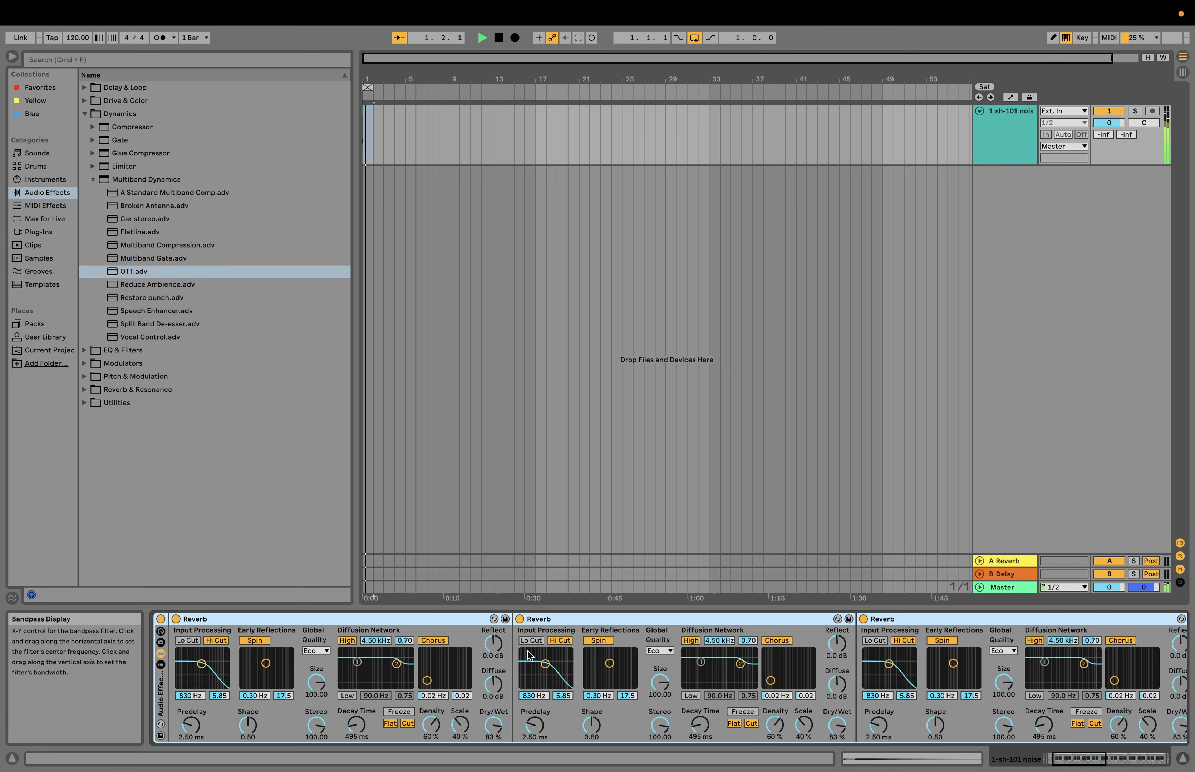
# Step: Switch off the new Reverb rack and lower the Utility gain to 10.6 dB
pyautogui.hscroll(-3, 282, 691)
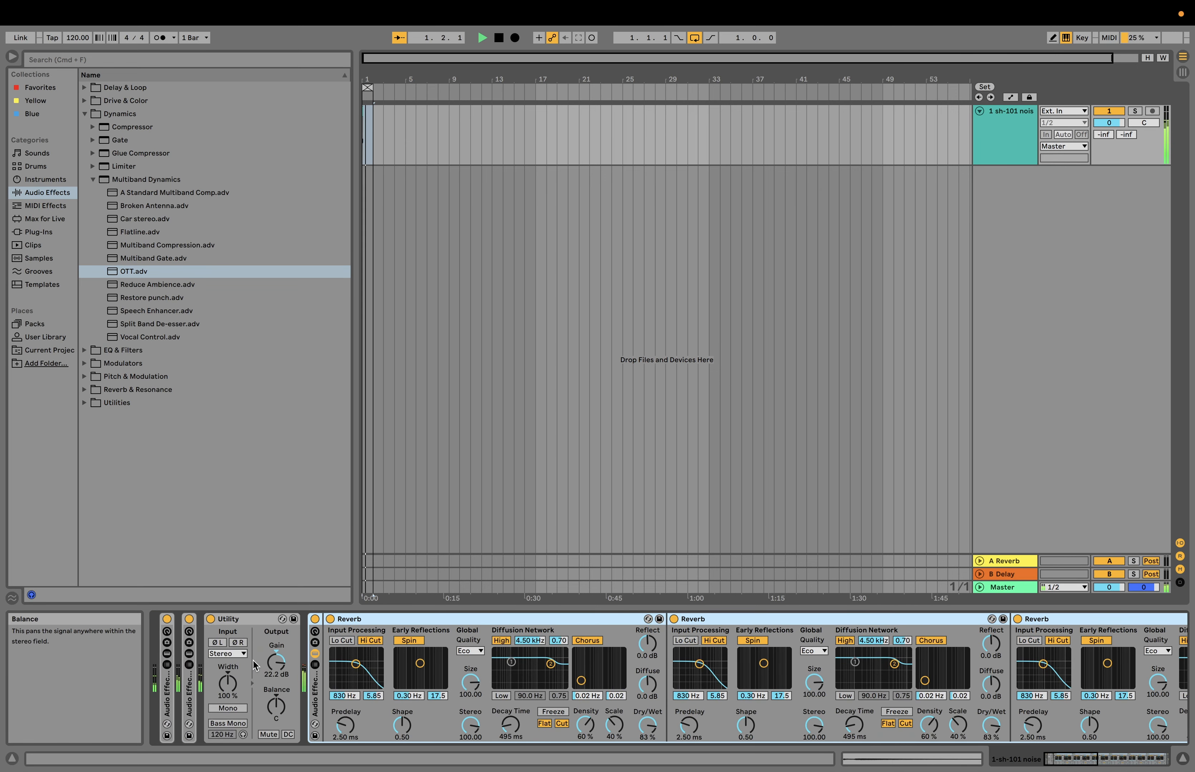
pyautogui.click(315, 620)
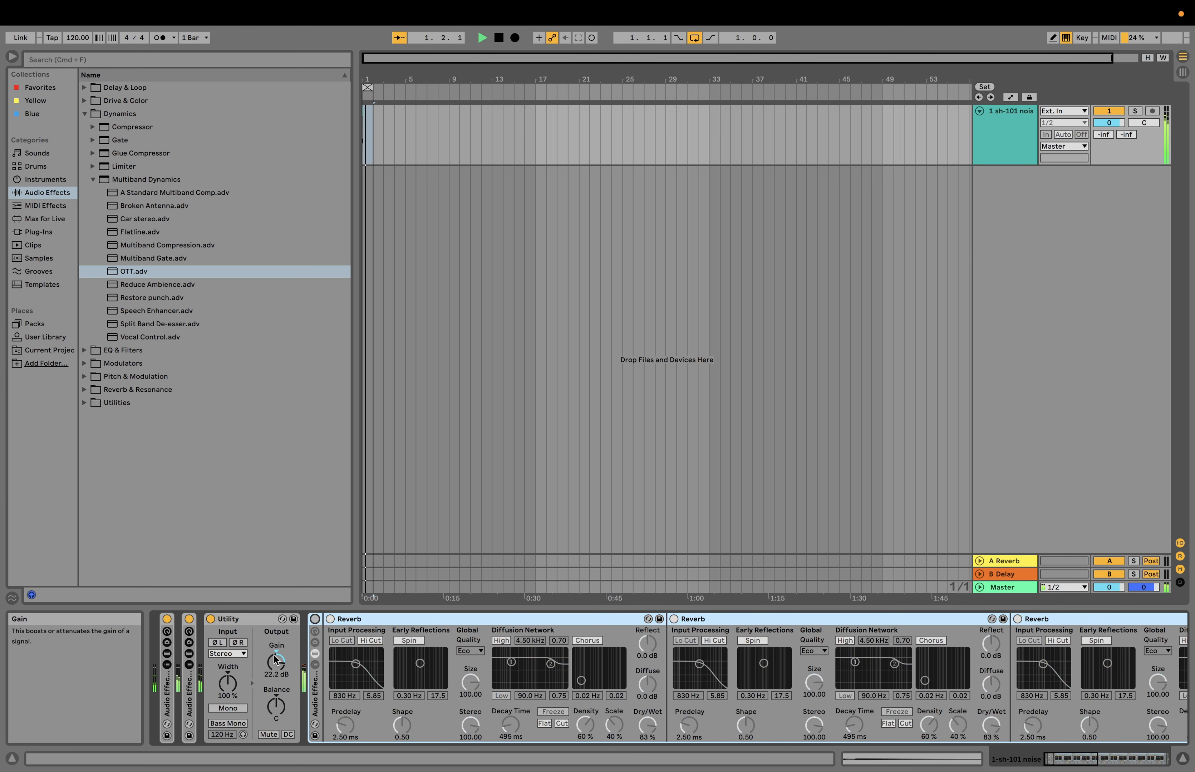
pyautogui.moveTo(276, 662); pyautogui.dragTo(276, 683)
# Step: Expand the OTT rack at the end of the chain and lower the track volume to -5.8
pyautogui.hscroll(5, 862, 653)
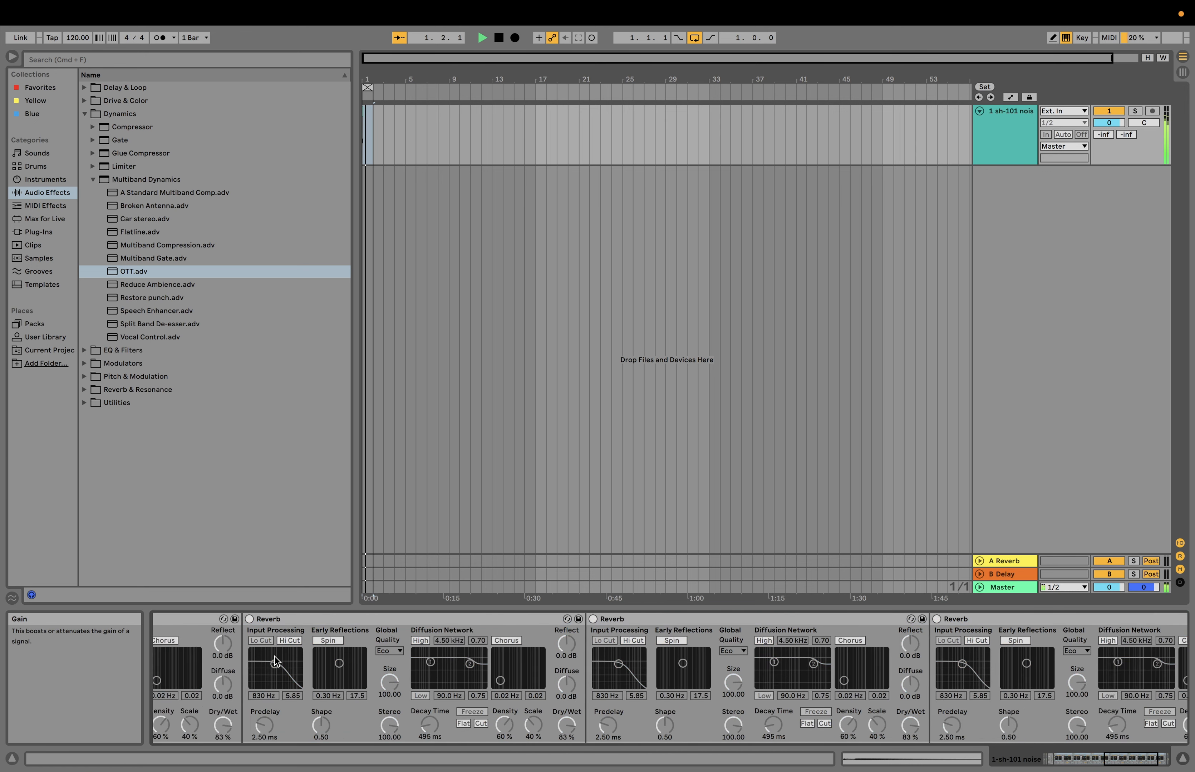
pyautogui.rightClick(891, 646)
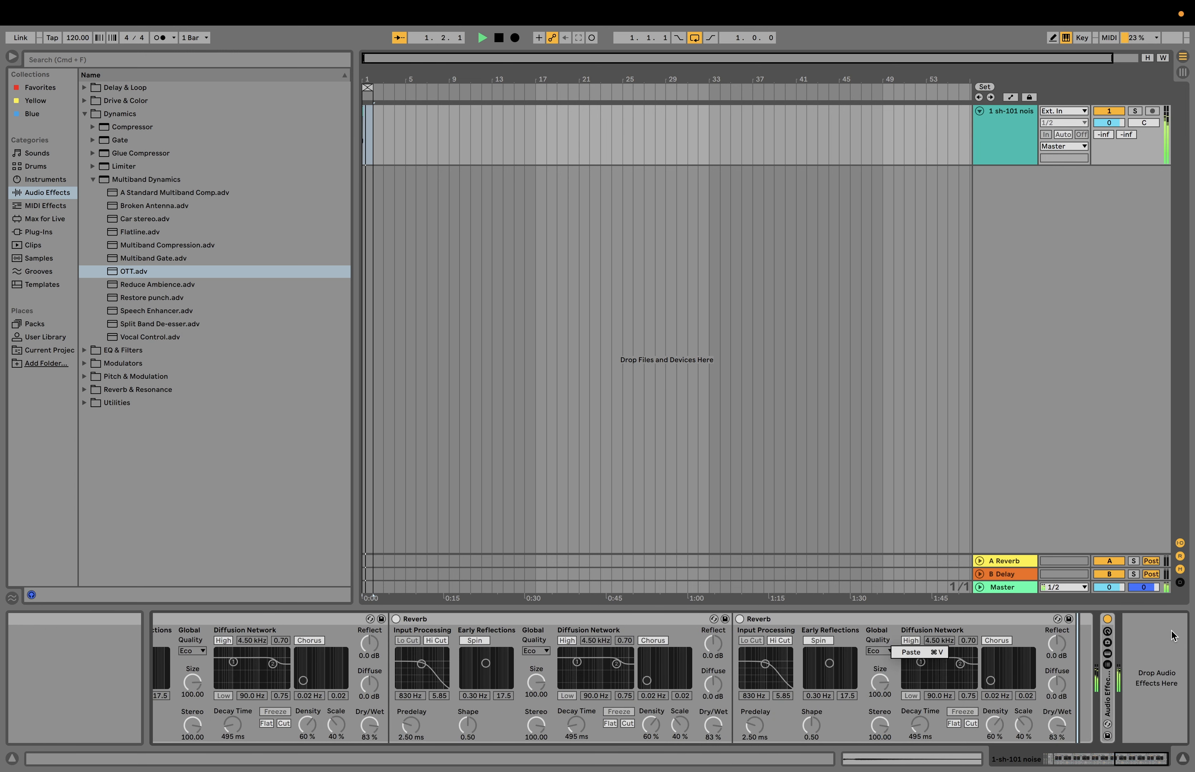
pyautogui.click(1116, 686)
pyautogui.doubleClick(1108, 687)
pyautogui.hscroll(2, 1100, 678)
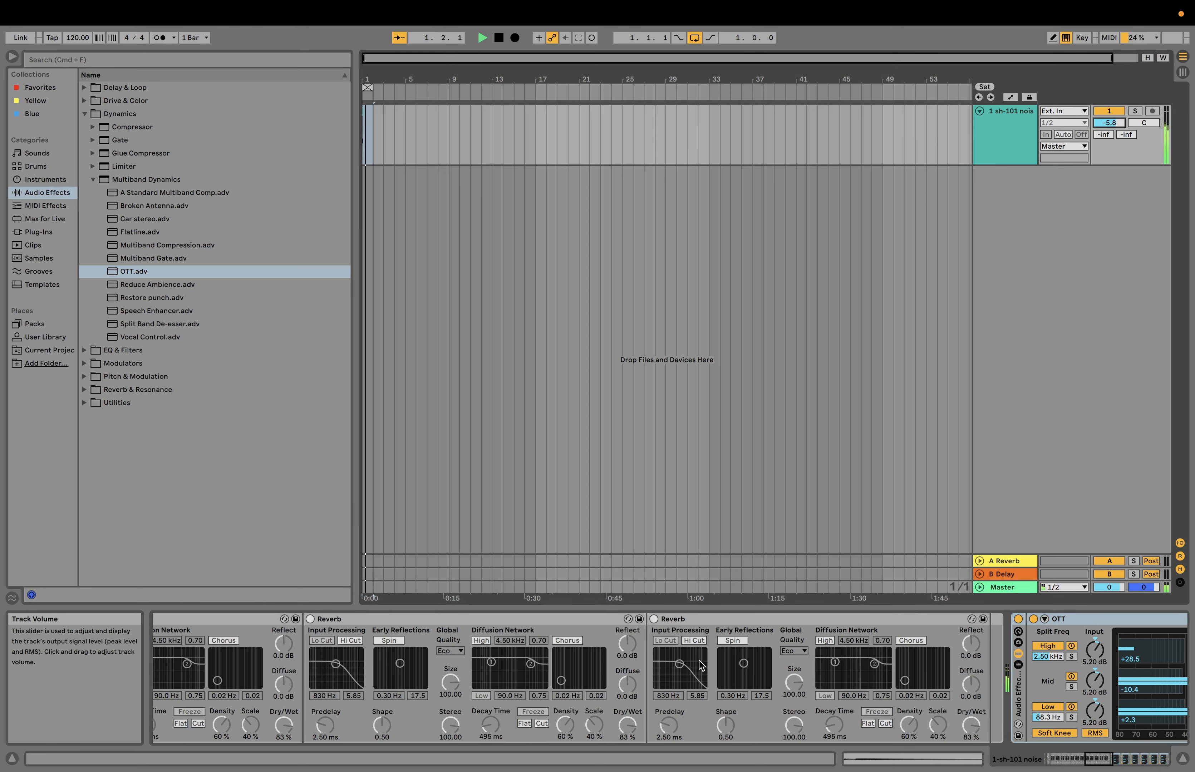
# Step: Stop playback and switch off the first two effect racks, the Utility and the Reverb rack
pyautogui.hscroll(-20, 700, 665)
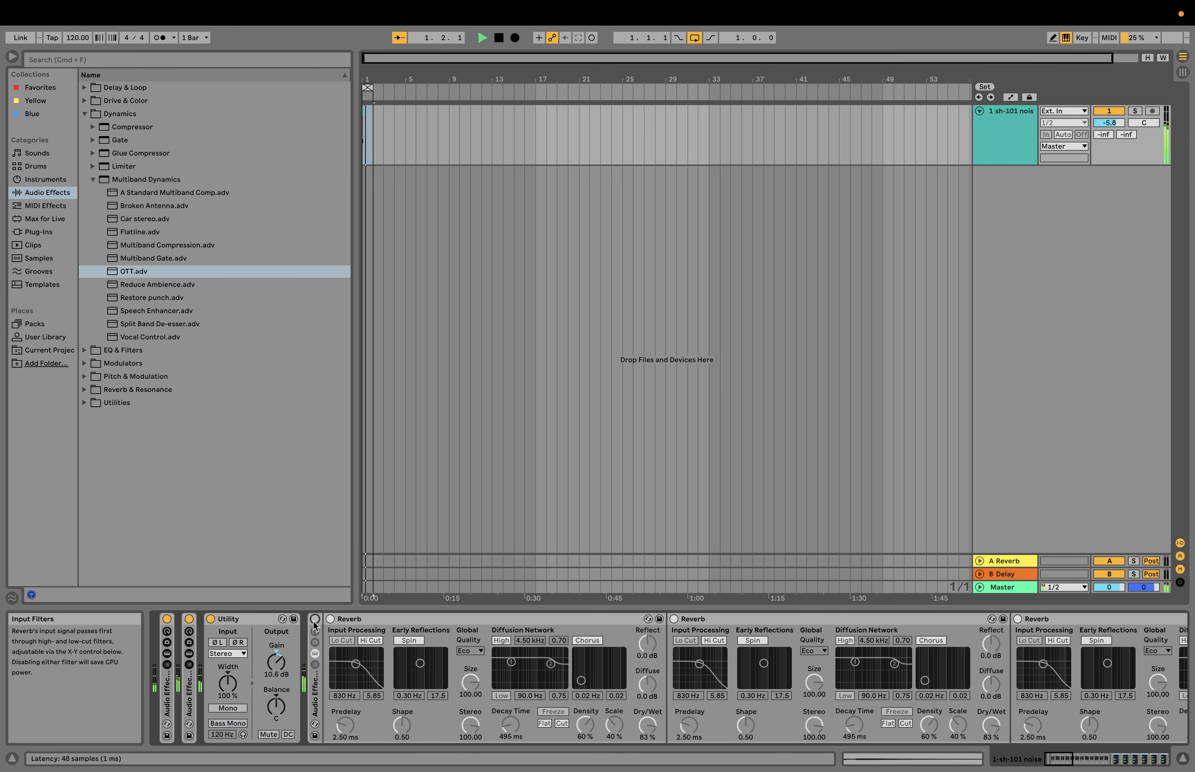
pyautogui.click(315, 623)
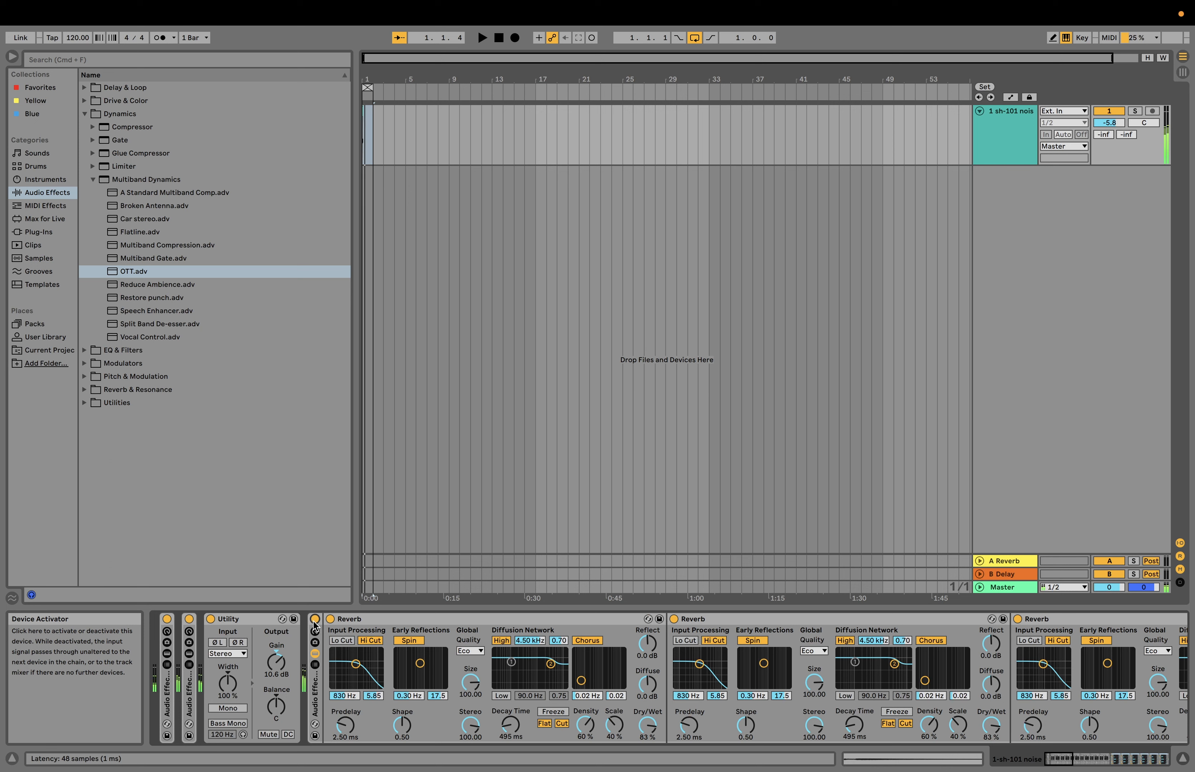
pyautogui.click(314, 623)
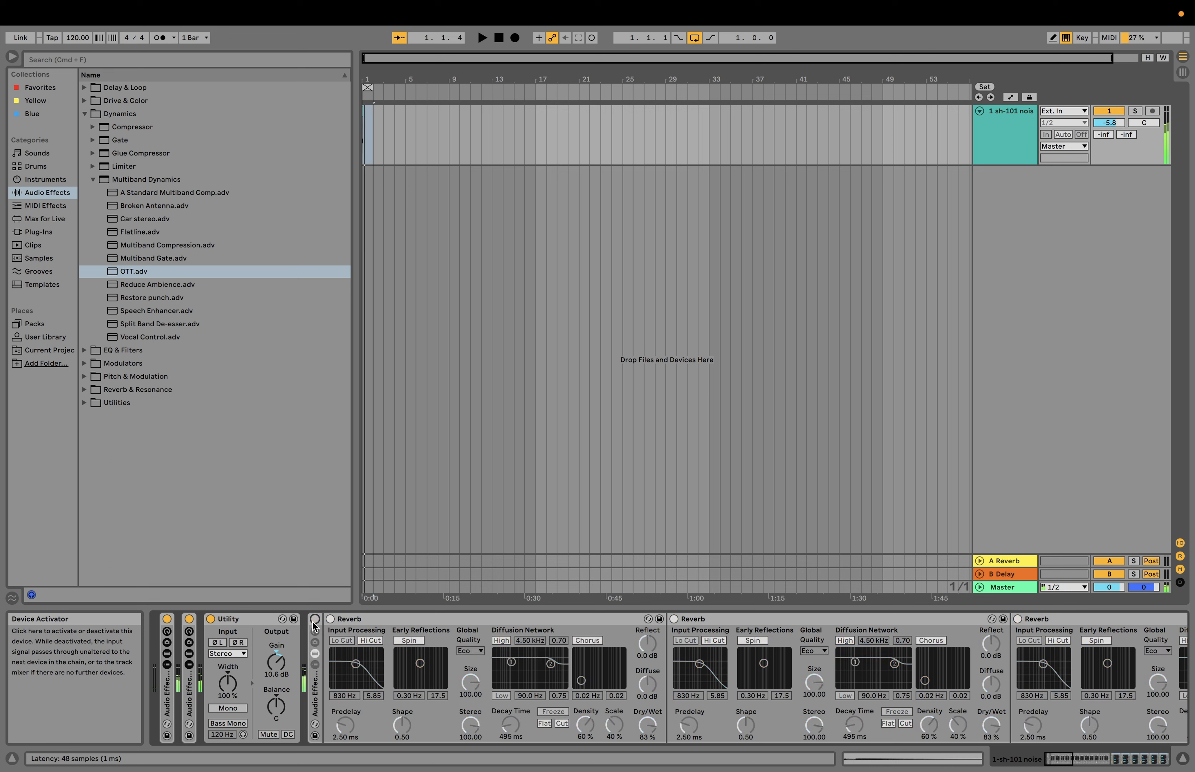
pyautogui.click(167, 621)
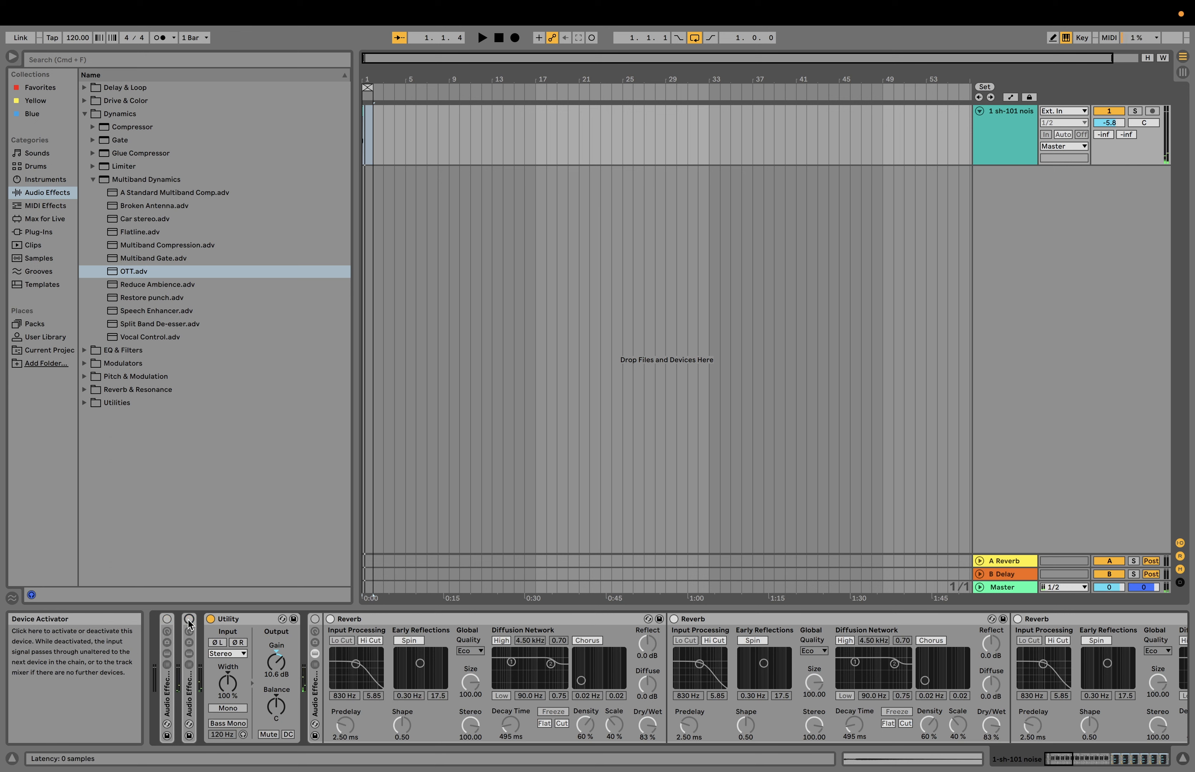
pyautogui.click(211, 620)
# Step: Collapse the Reverb rack and the OTT rack so the whole device chain fits in view
pyautogui.doubleClick(318, 690)
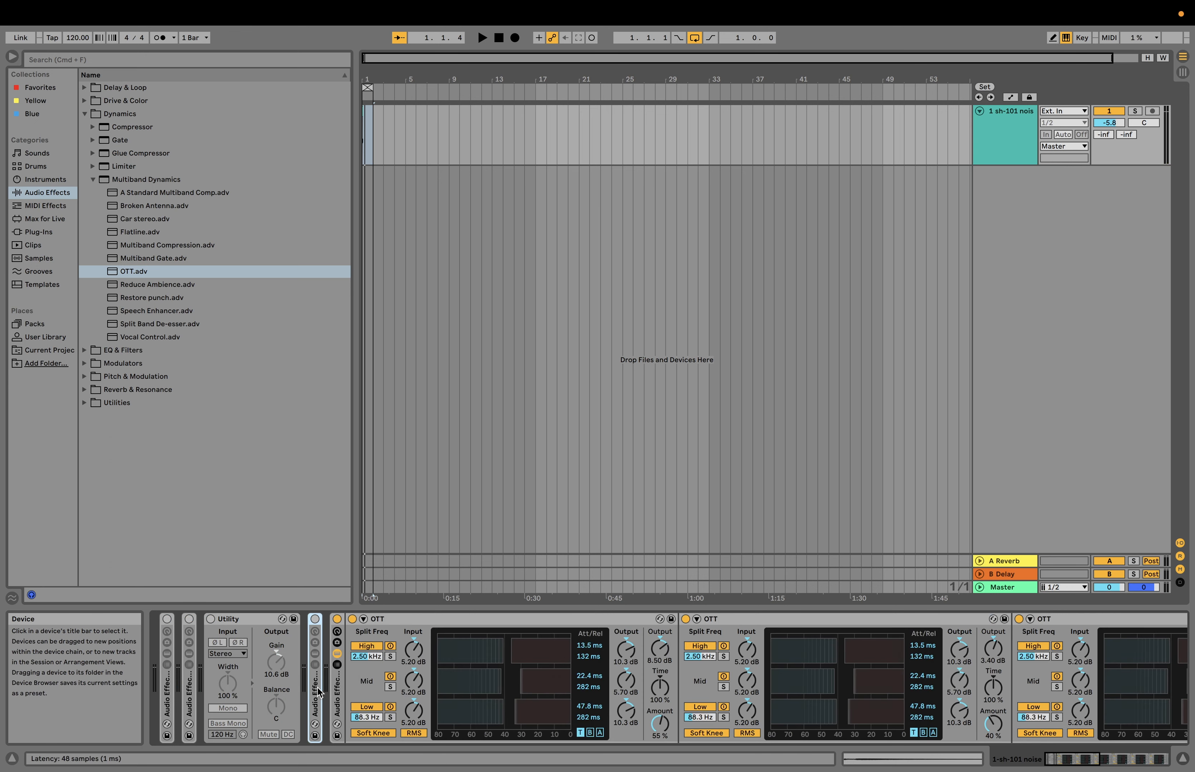
pyautogui.doubleClick(336, 696)
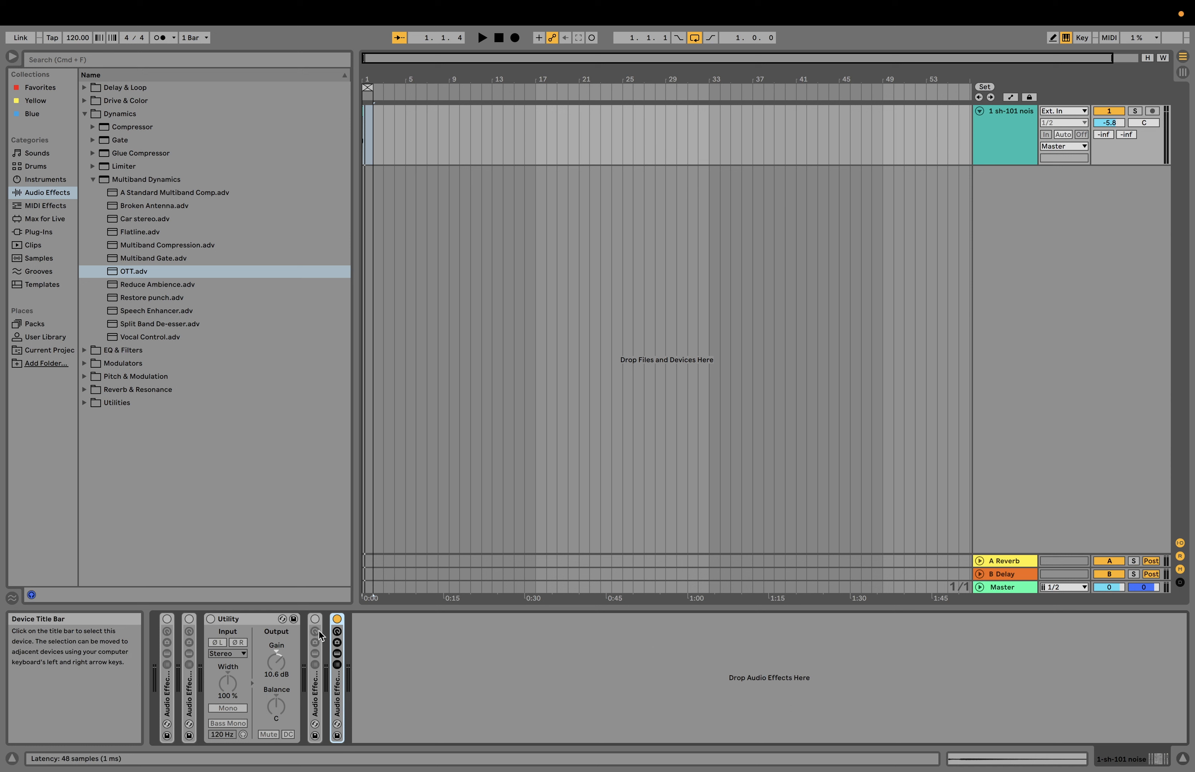